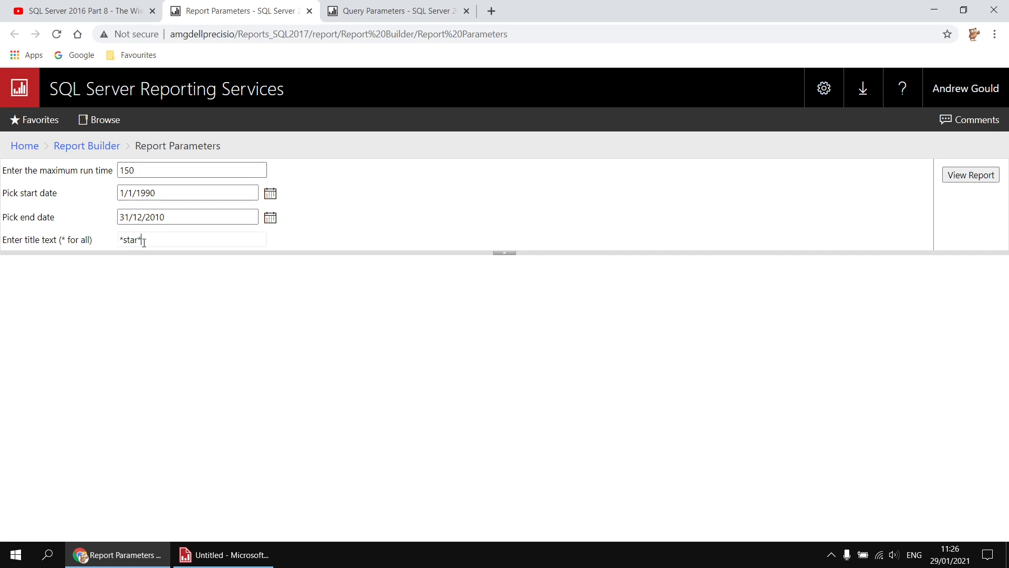
# Run the Report Parameters report for titles matching *star*.
pyautogui.moveTo(143, 241); pyautogui.dragTo(121, 242)
pyautogui.click(962, 180)
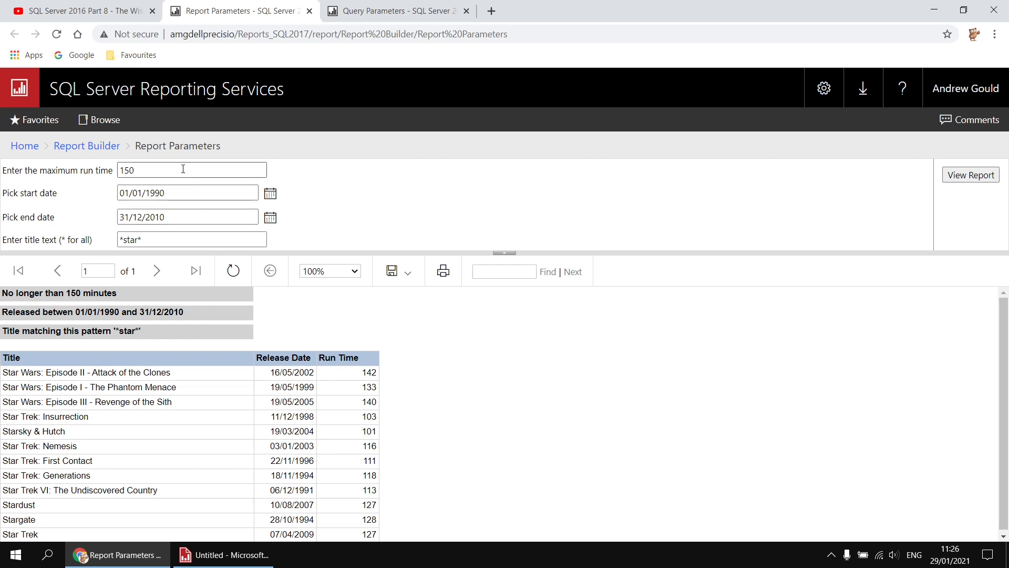
pyautogui.click(140, 238)
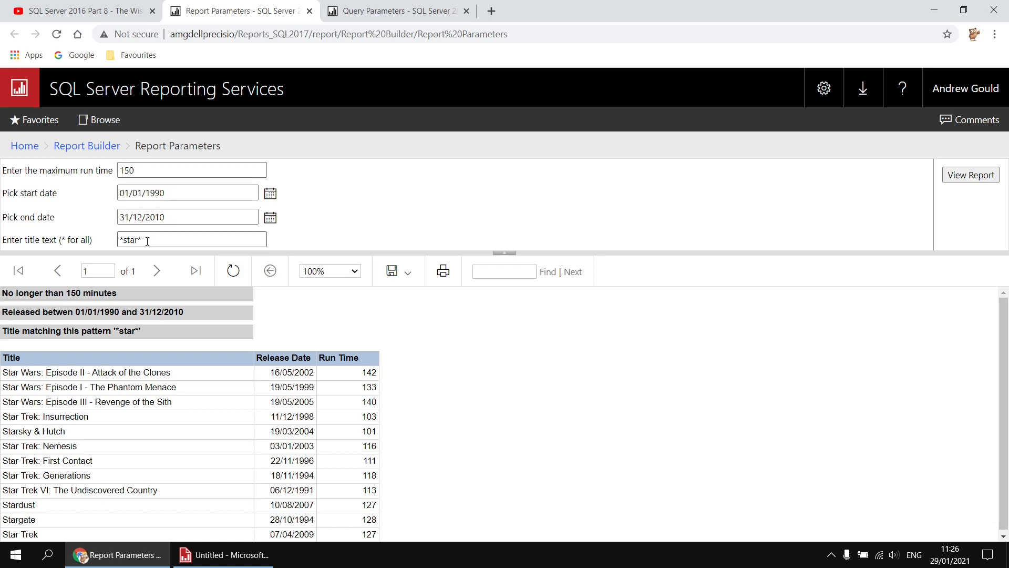
# View the Query Parameters report and the video page for the Wise Owl Movies Database.
pyautogui.click(392, 11)
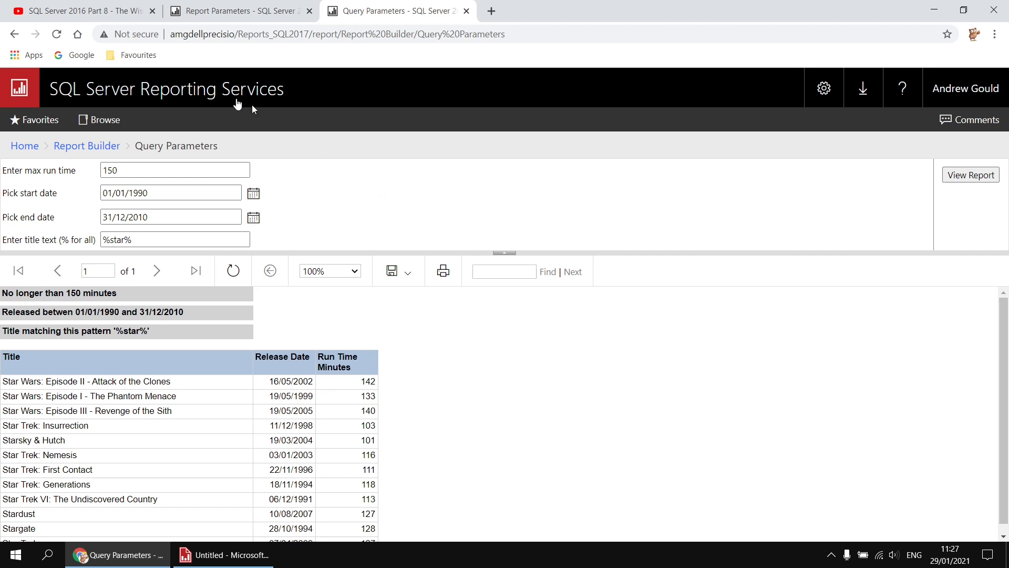
pyautogui.click(95, 15)
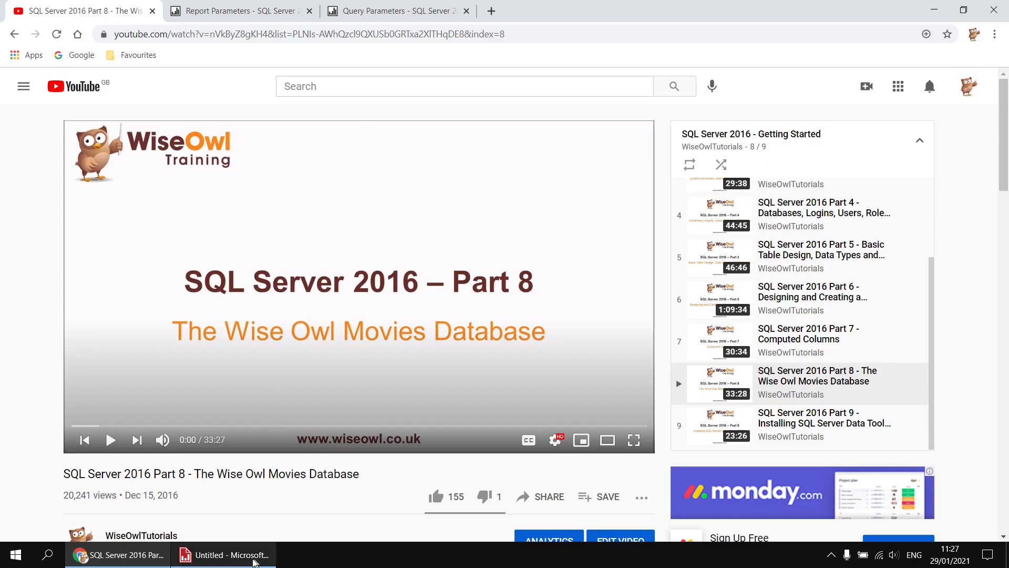
# Switch to Report Builder and add a data source named Movies that uses an embedded Microsoft SQL Server connection.
pyautogui.click(256, 560)
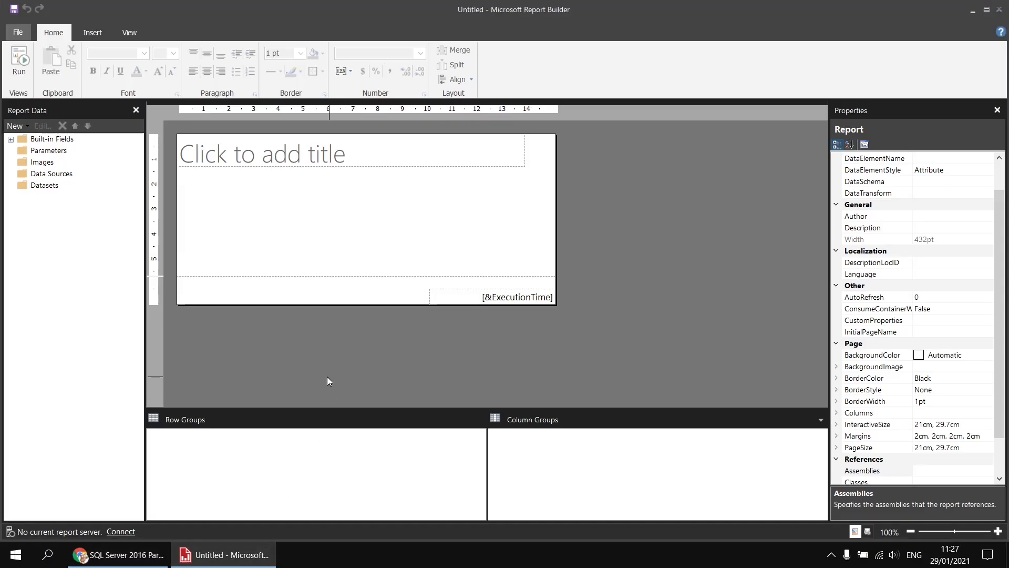
pyautogui.rightClick(74, 179)
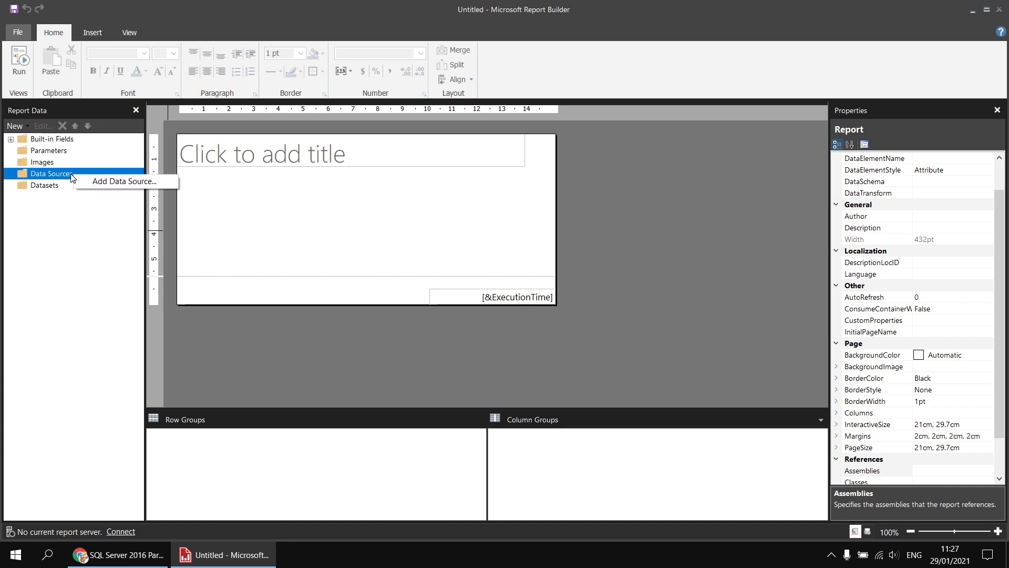
pyautogui.click(95, 182)
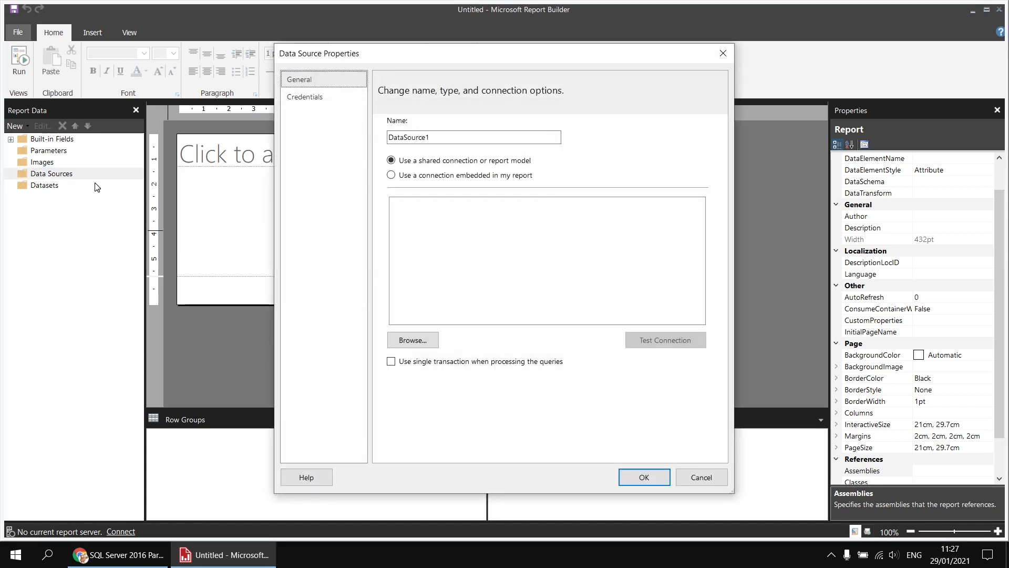
pyautogui.doubleClick(406, 137)
pyautogui.write('Movies')
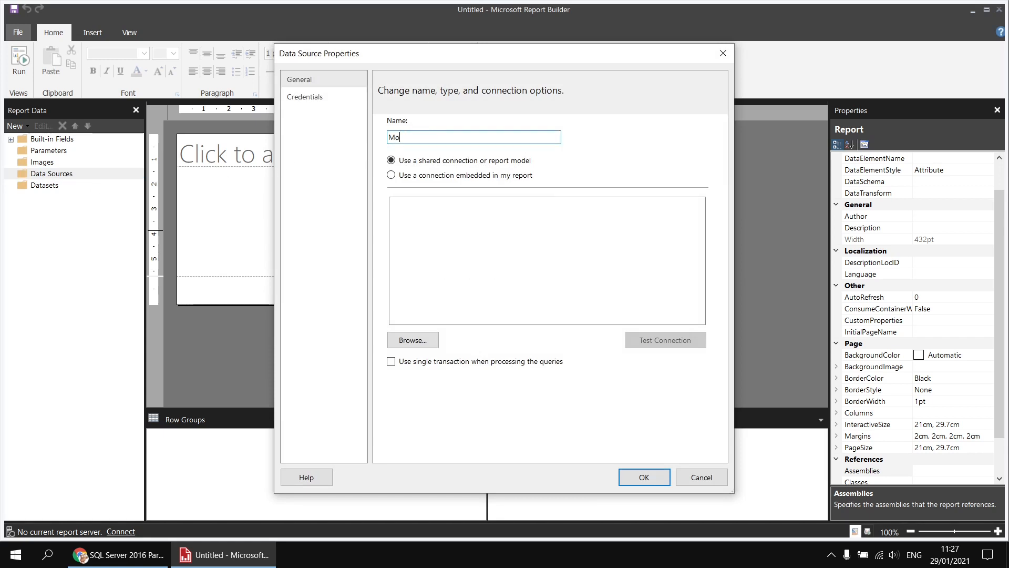
pyautogui.click(456, 176)
pyautogui.click(447, 223)
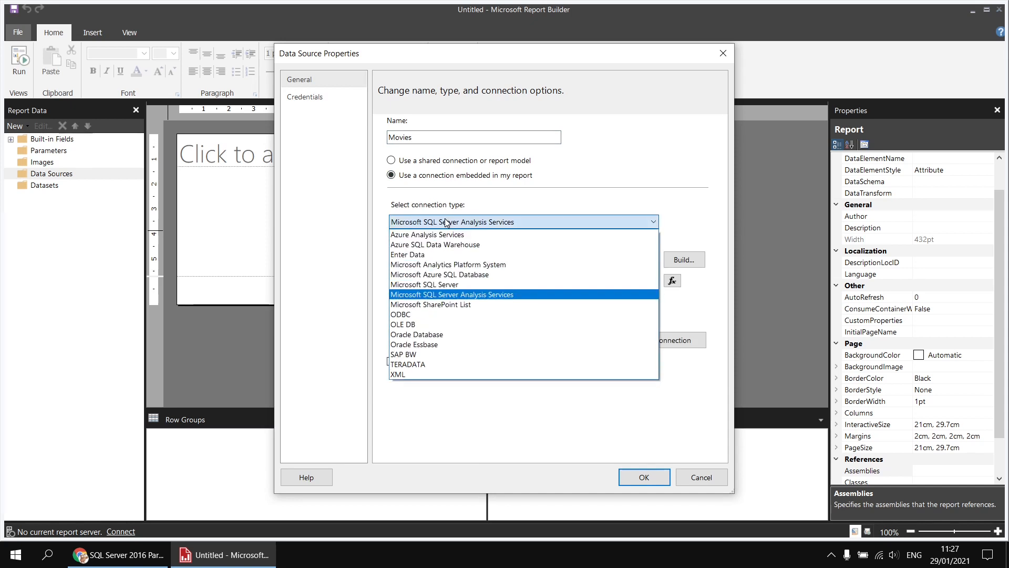
pyautogui.click(527, 284)
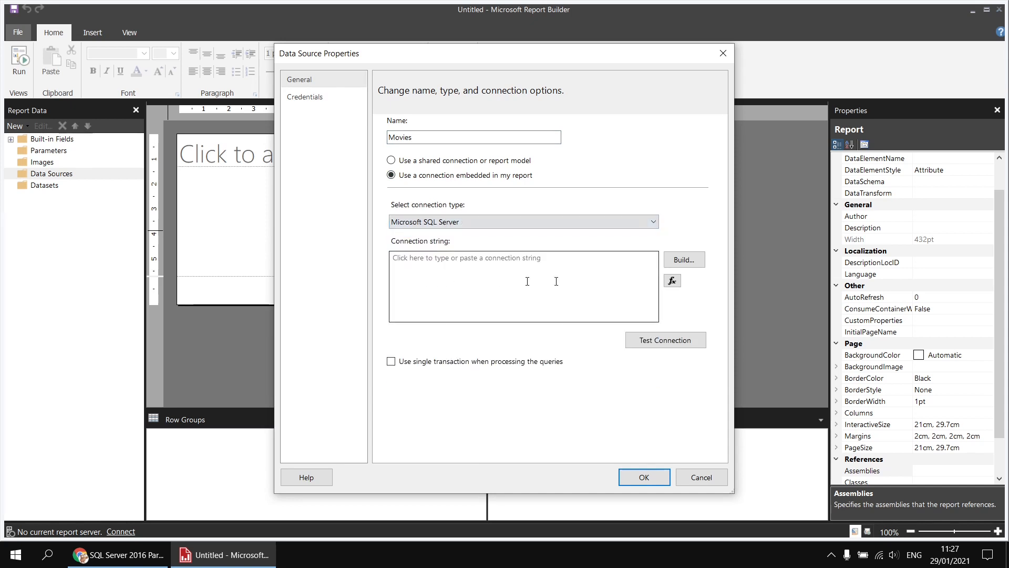
# Build the data source's connection to the Movies database on server .\sql2017 and save the data source.
pyautogui.click(688, 264)
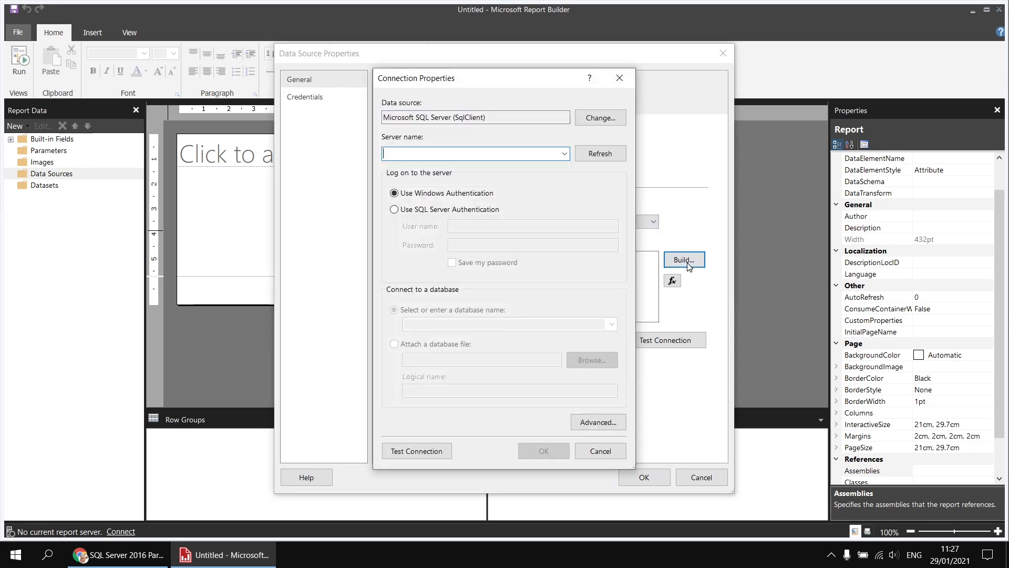
pyautogui.write('.\\sql2017')
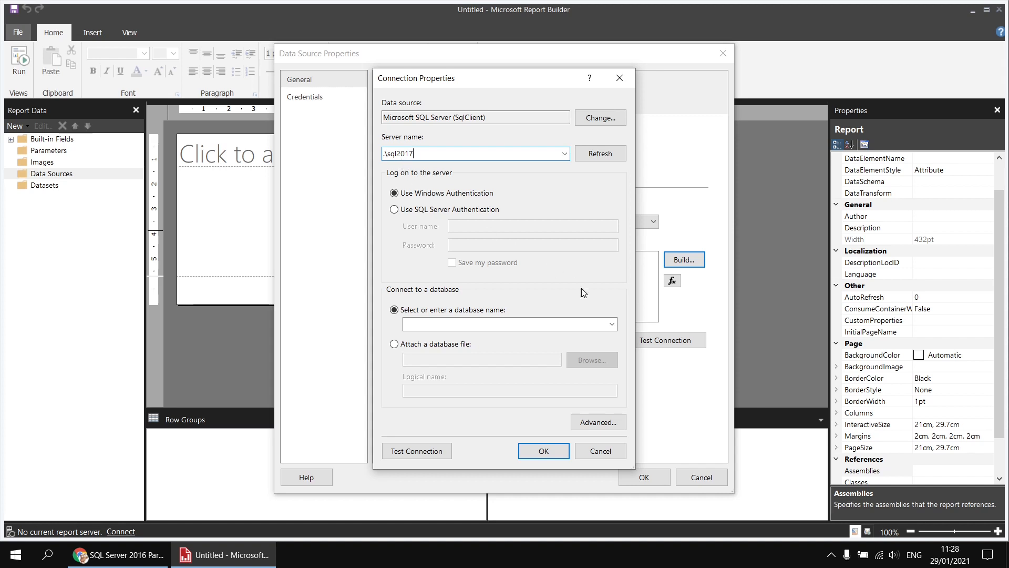
pyautogui.click(611, 324)
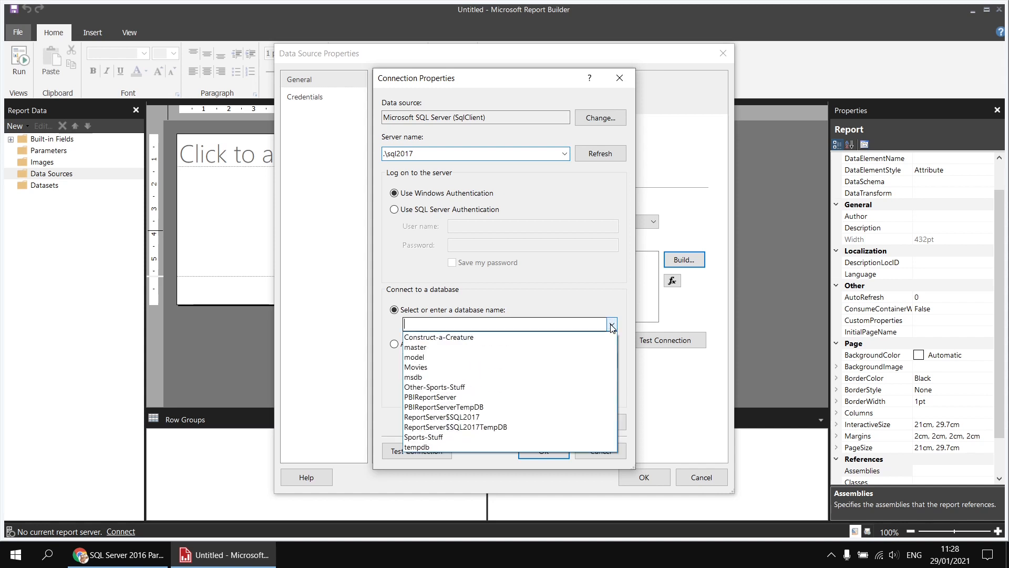
pyautogui.click(447, 367)
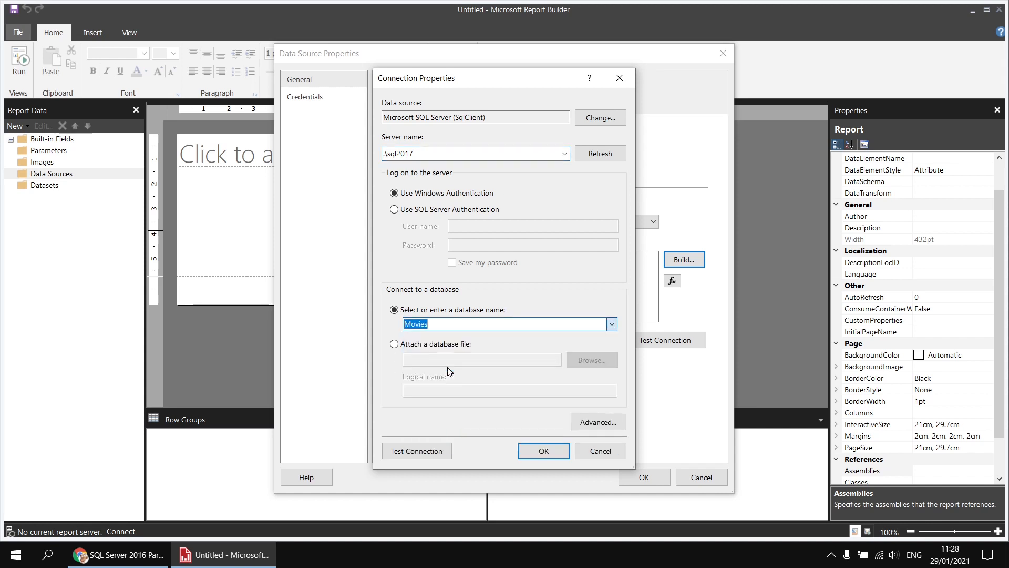
pyautogui.click(542, 451)
pyautogui.click(642, 476)
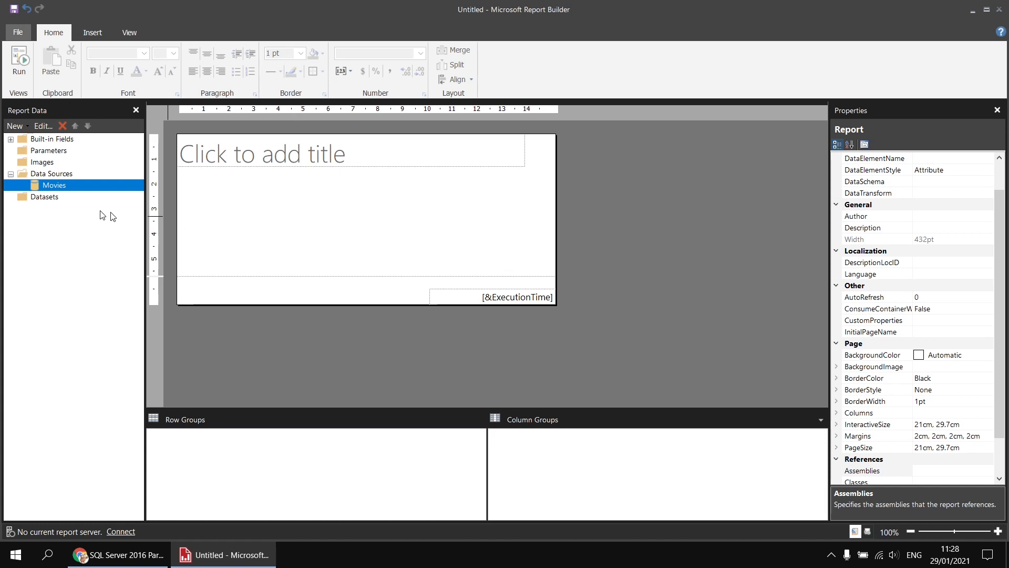
# Add a dataset named Films based on the Movies data source.
pyautogui.rightClick(72, 188)
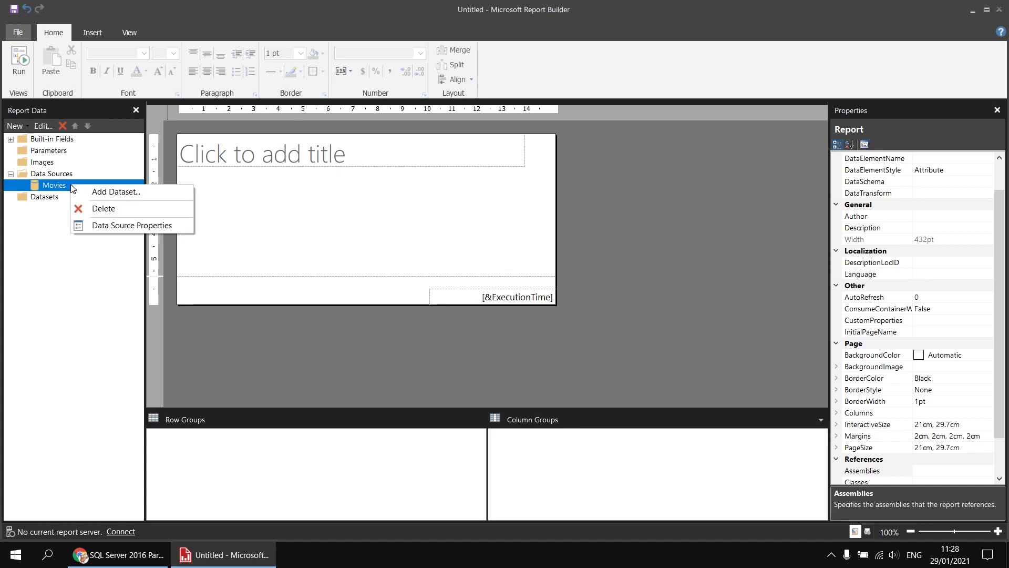
pyautogui.click(130, 191)
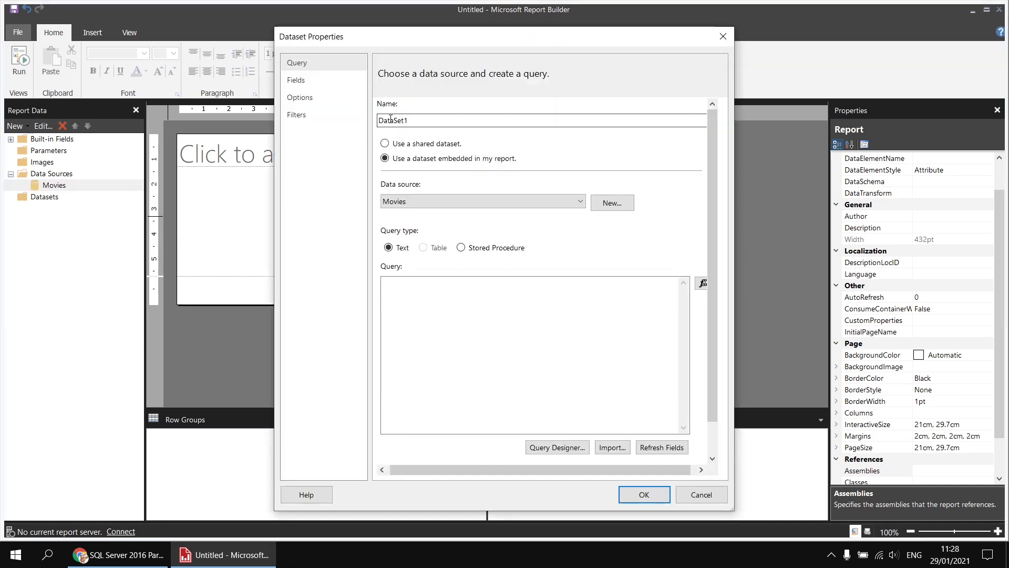
pyautogui.doubleClick(390, 119)
pyautogui.write('Films')
# Design the dataset query with Title, ReleaseDate and RunTimeMinutes from the Film table, and save the dataset.
pyautogui.click(564, 448)
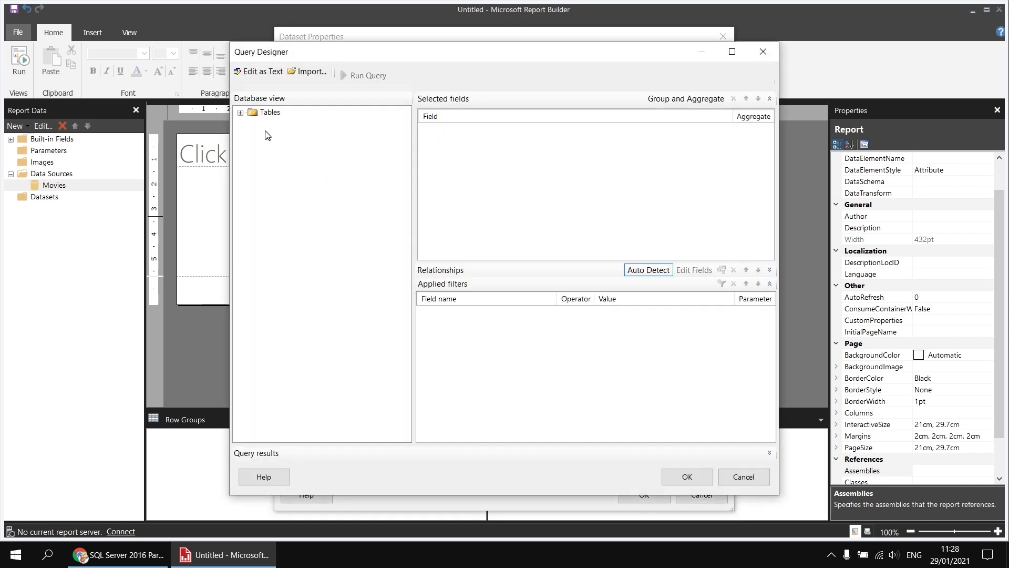
pyautogui.click(240, 113)
pyautogui.click(253, 169)
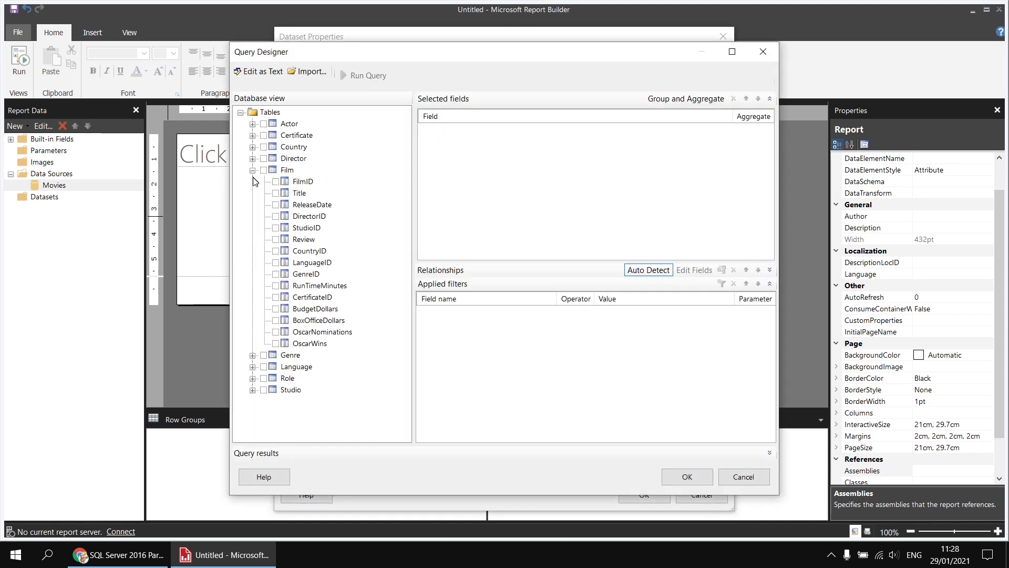
pyautogui.click(275, 192)
pyautogui.click(276, 205)
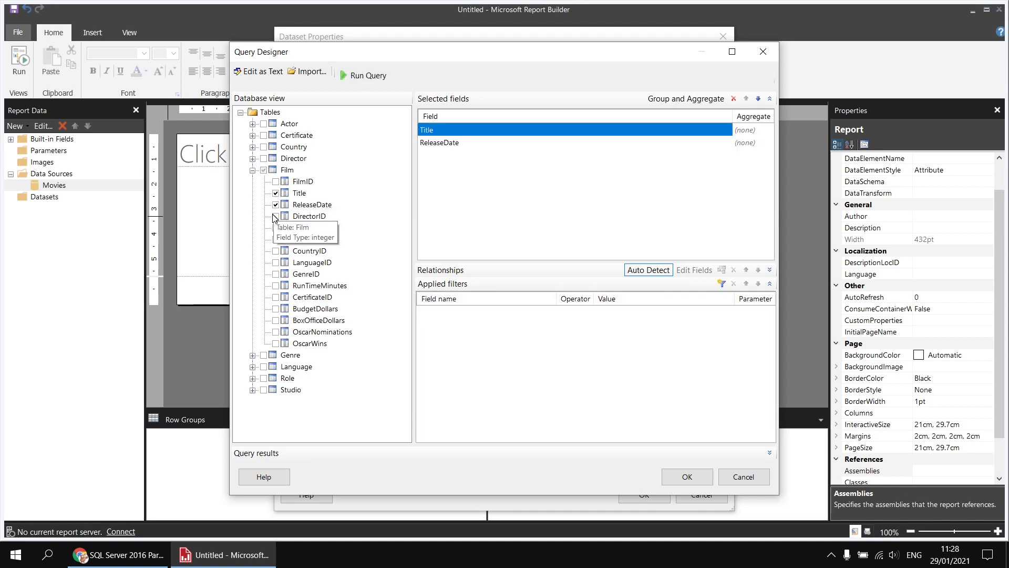
pyautogui.click(276, 286)
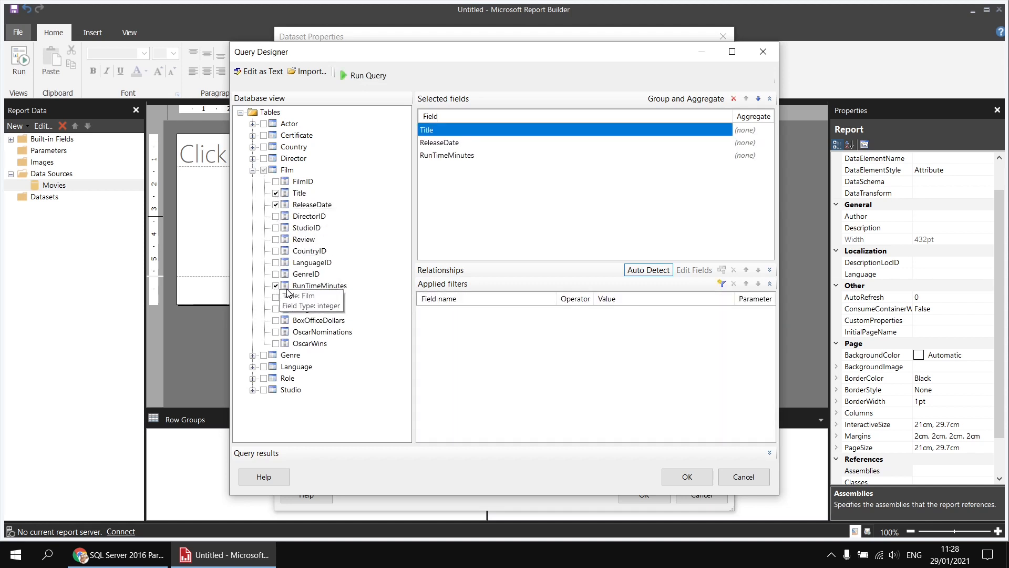
pyautogui.click(684, 476)
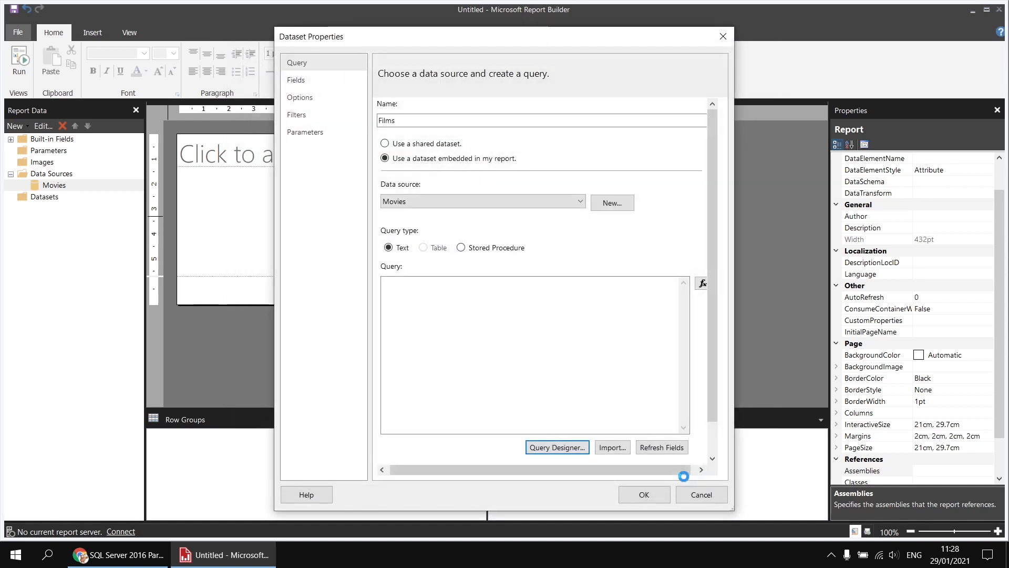
pyautogui.click(648, 496)
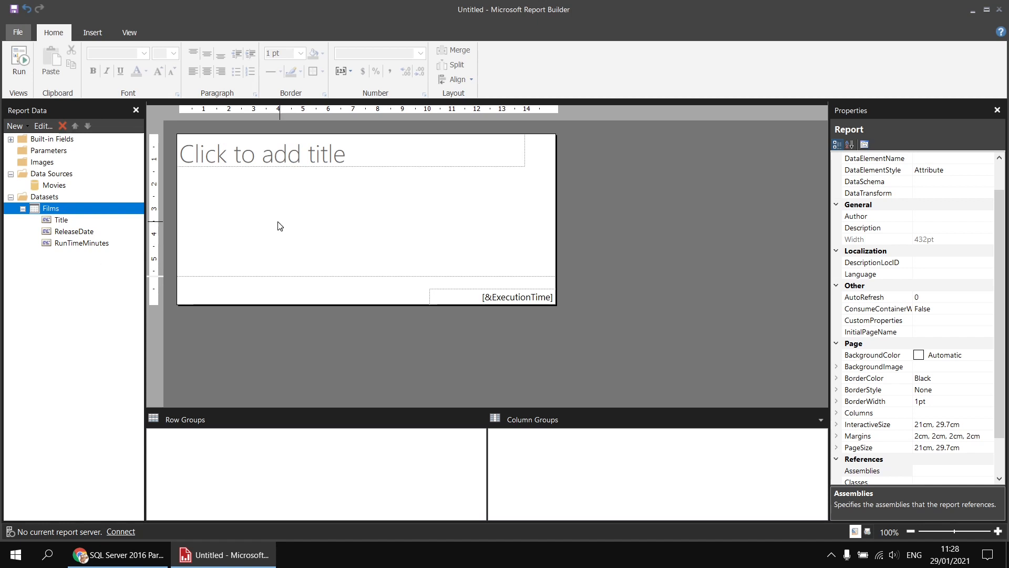
# Remove the page footer and delete the title text box from the report.
pyautogui.rightClick(260, 247)
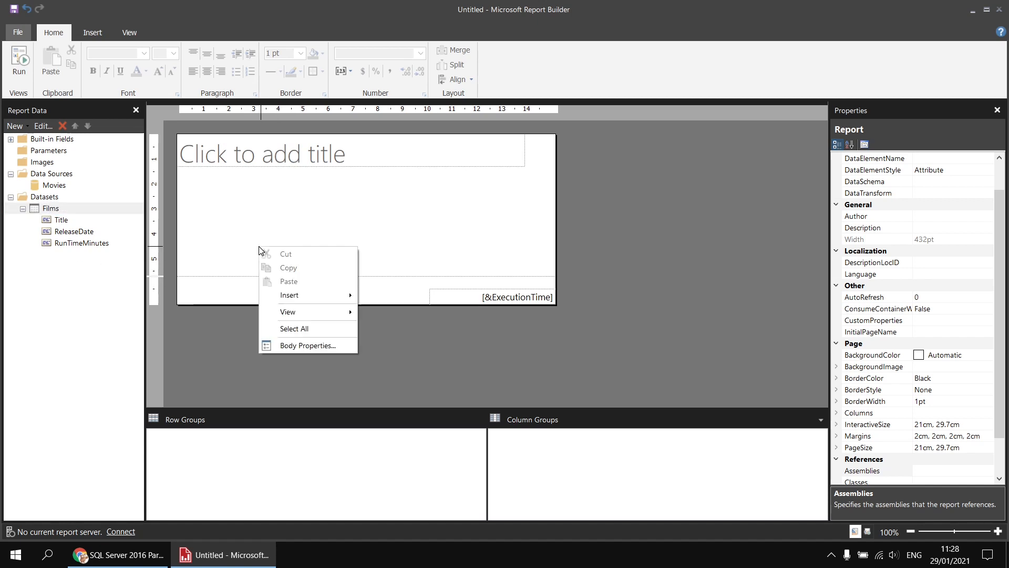
pyautogui.rightClick(221, 295)
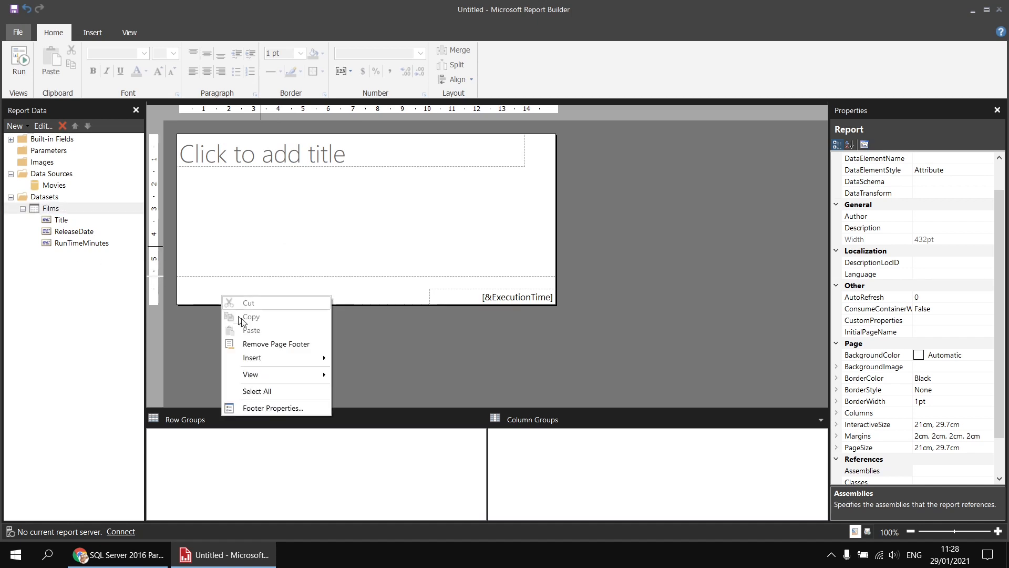
pyautogui.click(282, 345)
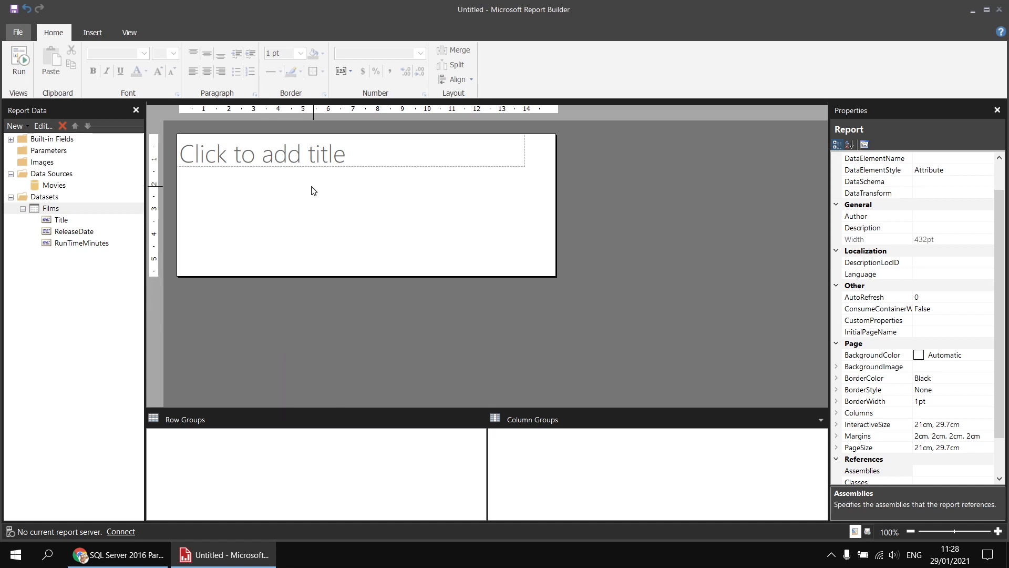
pyautogui.moveTo(312, 187); pyautogui.dragTo(274, 153)
pyautogui.press('Delete')
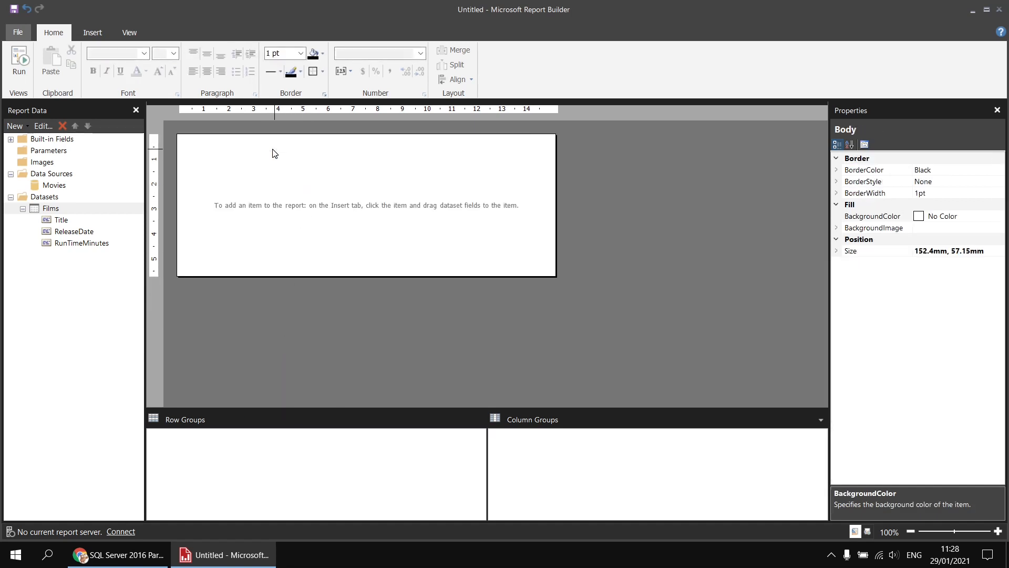
# Insert a table in the report body with columns for Title, ReleaseDate and RunTimeMinutes.
pyautogui.rightClick(181, 141)
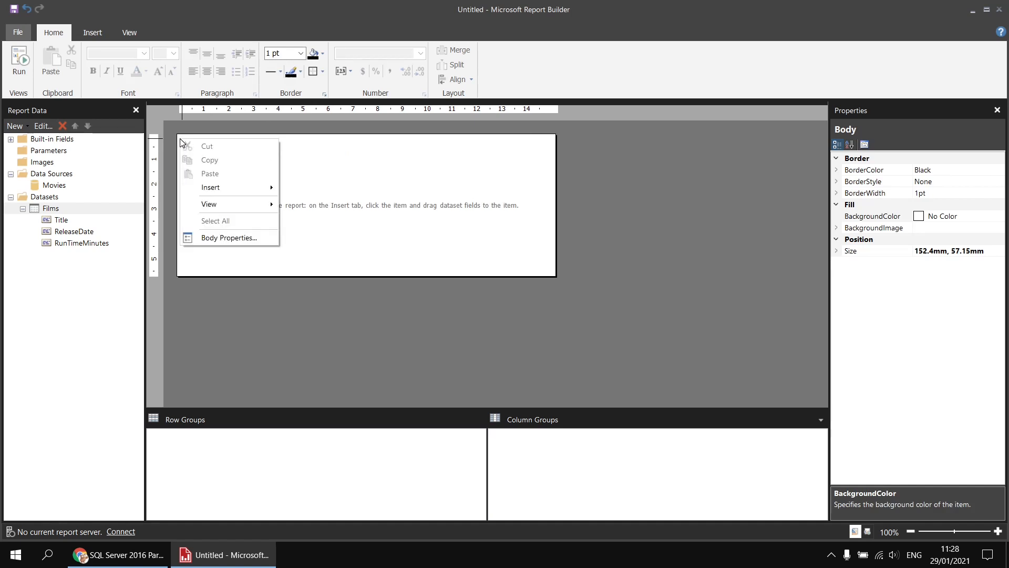
pyautogui.moveTo(225, 187)
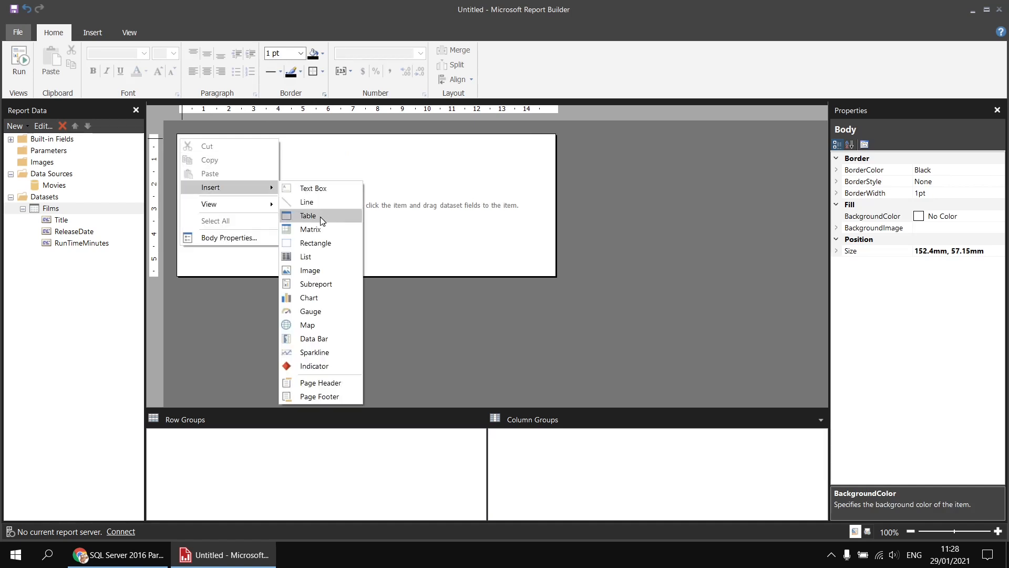
pyautogui.click(320, 218)
pyautogui.click(237, 159)
pyautogui.click(263, 170)
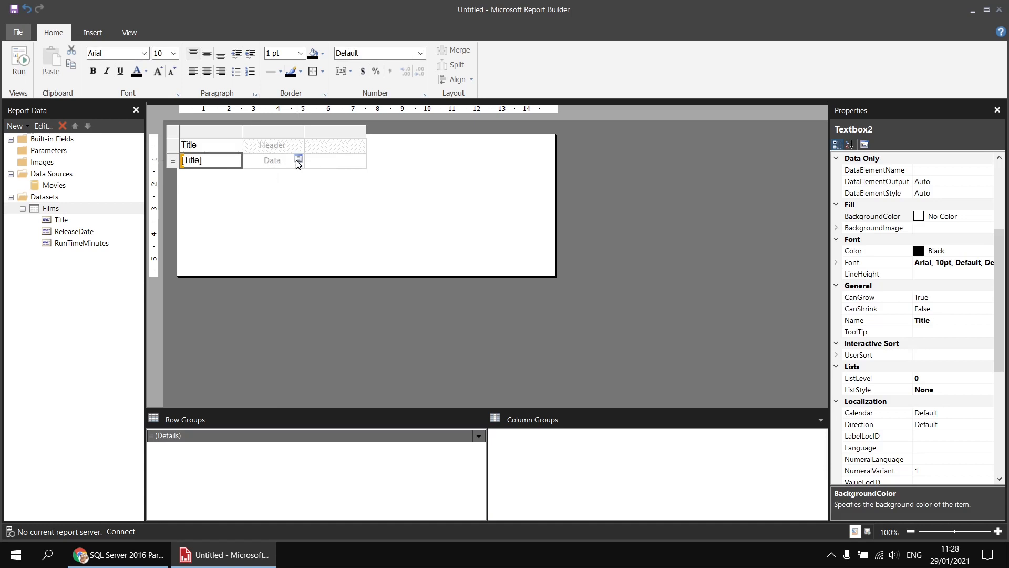
pyautogui.click(298, 159)
pyautogui.click(334, 183)
pyautogui.click(361, 160)
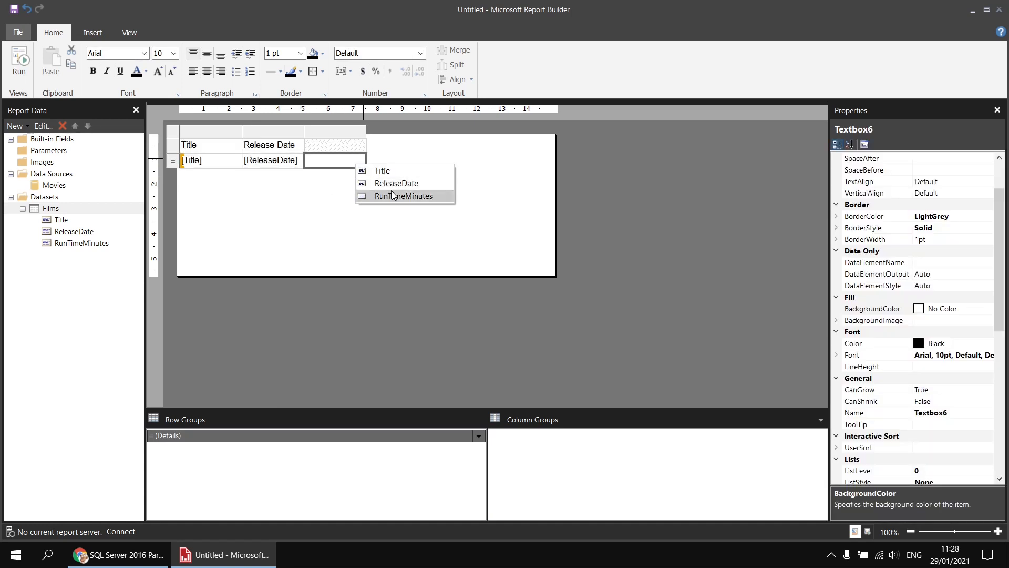
pyautogui.click(394, 196)
# Widen the table's Title column to about 10 cm and move the table into the report body's top-left corner.
pyautogui.moveTo(242, 131); pyautogui.dragTo(432, 135)
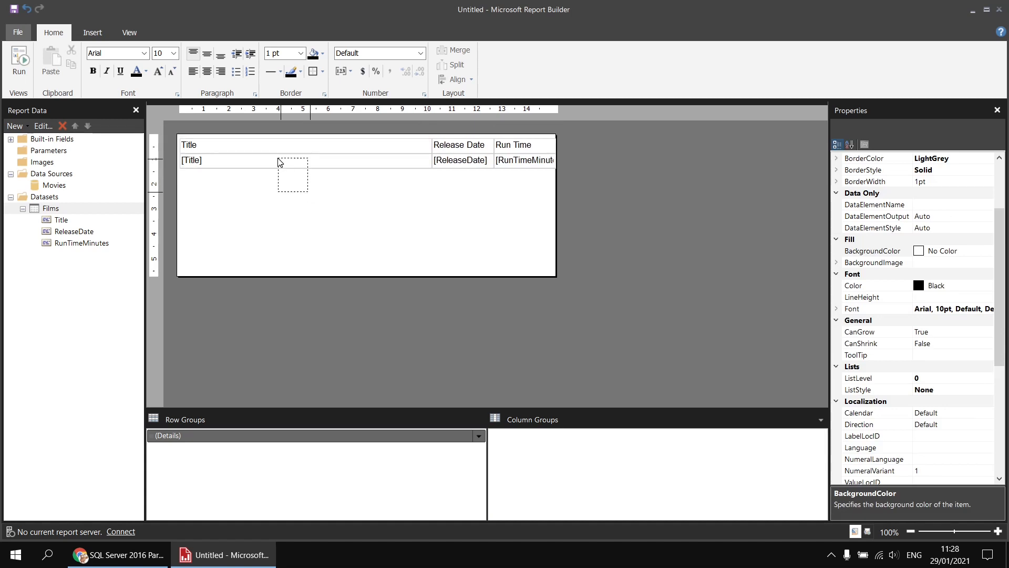
pyautogui.click(195, 139)
pyautogui.moveTo(188, 139); pyautogui.dragTo(184, 135)
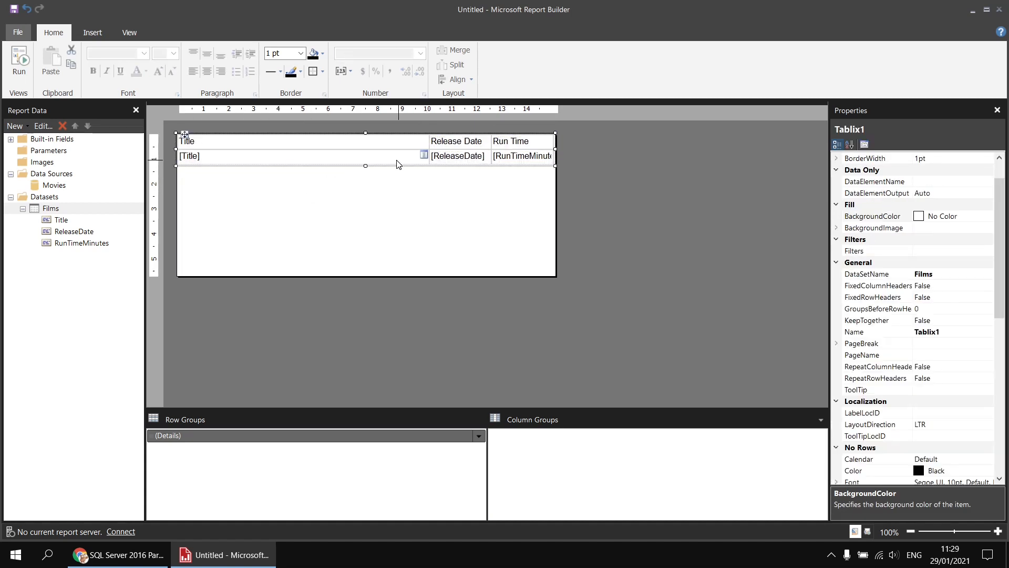
# Try Arial Black as the font of all table cells and return them to Arial.
pyautogui.click(395, 145)
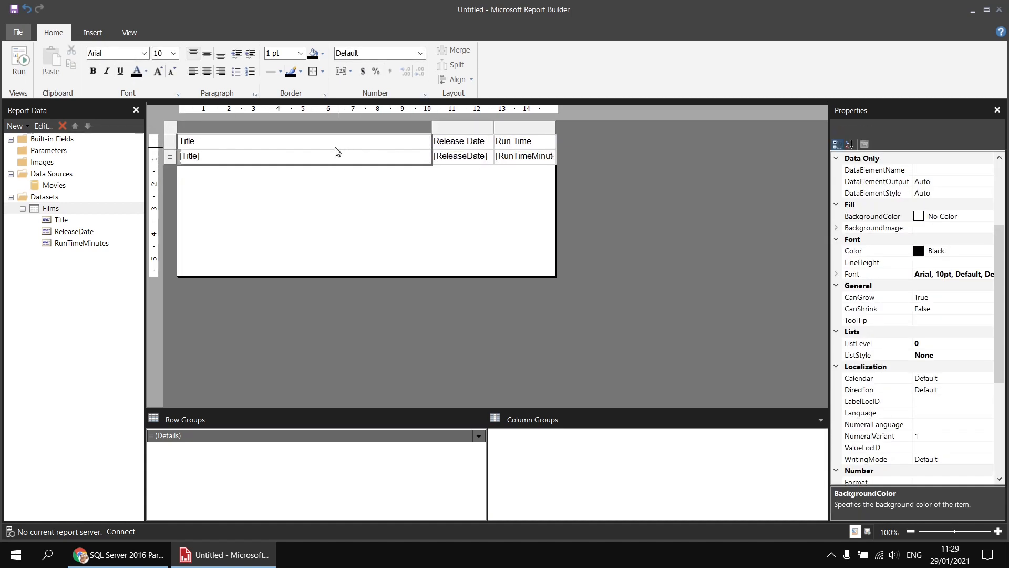
pyautogui.moveTo(533, 144); pyautogui.dragTo(237, 151)
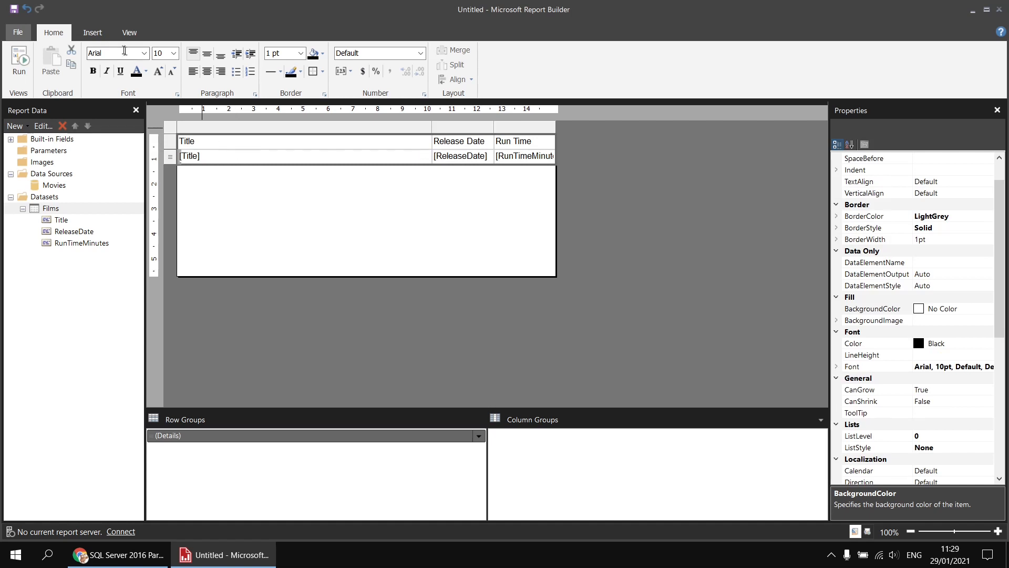
pyautogui.click(143, 55)
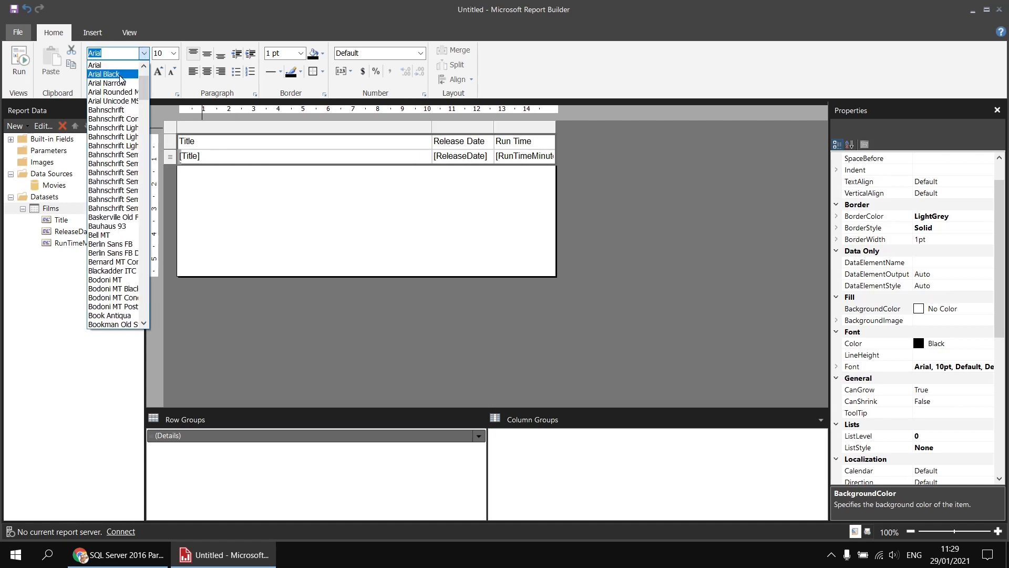
pyautogui.click(137, 67)
pyautogui.click(143, 53)
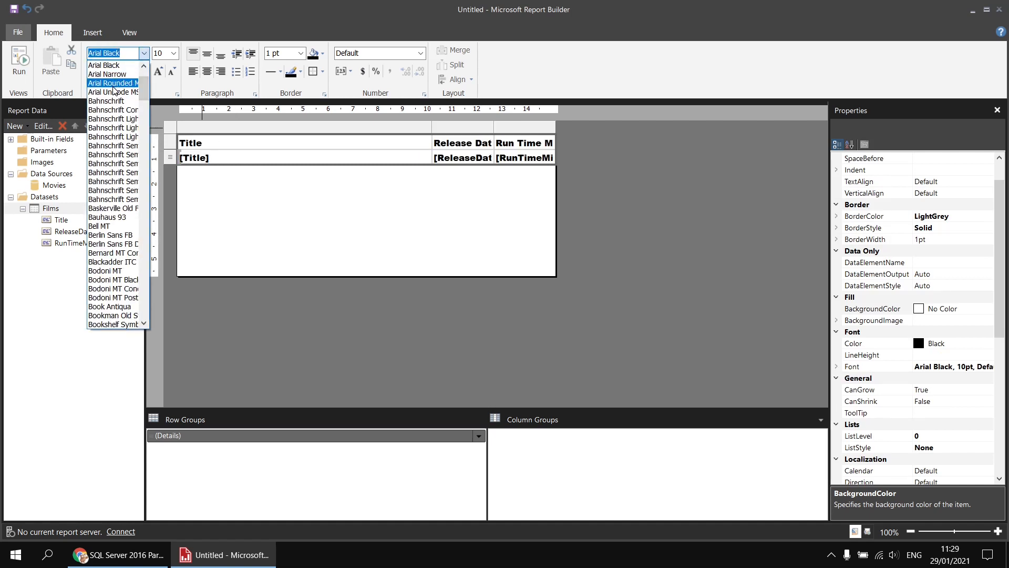
pyautogui.scroll(2, 113, 90)
pyautogui.click(106, 83)
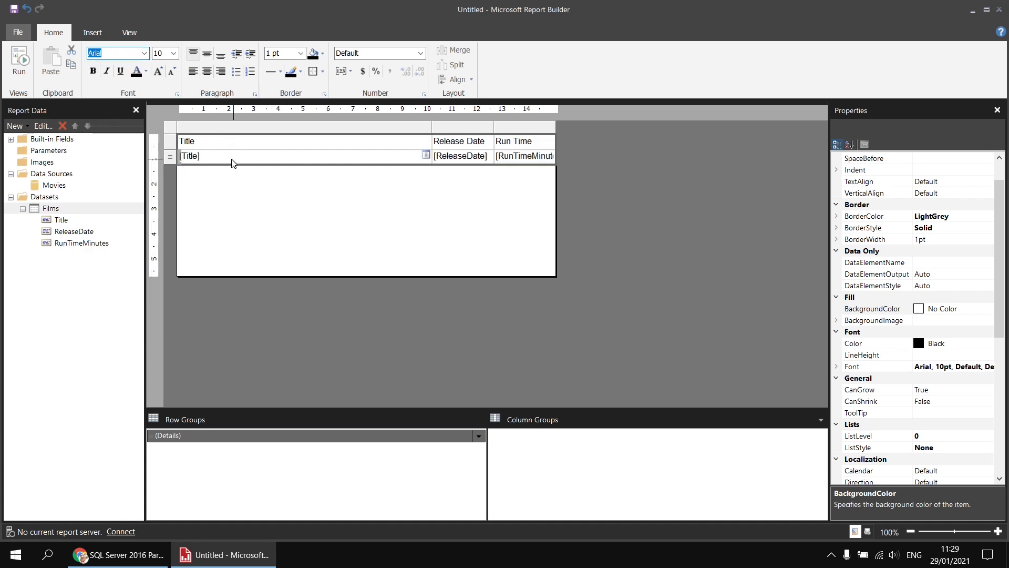
# Fill the table's header row with LightSteelBlue and make its text bold.
pyautogui.click(169, 143)
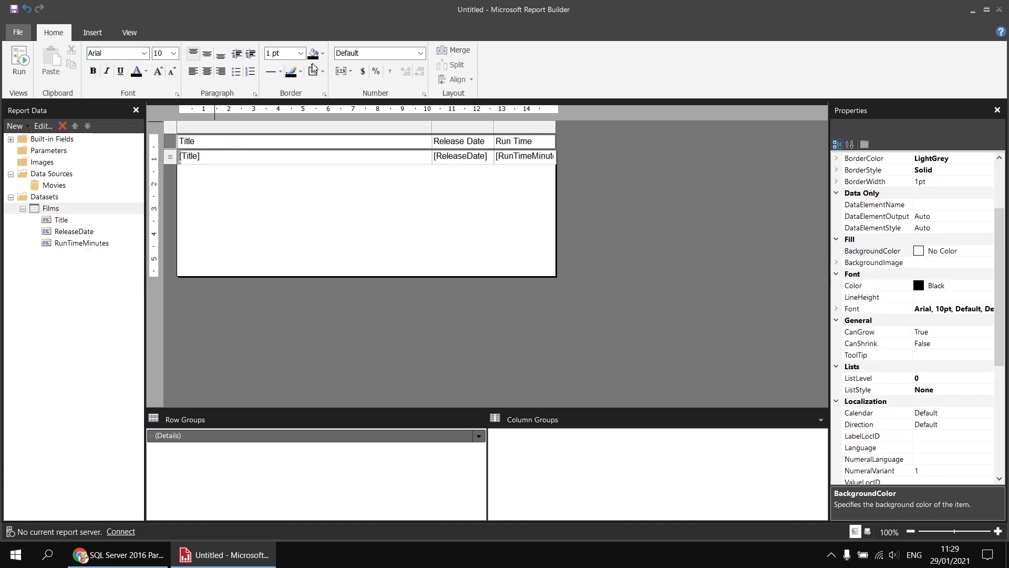
pyautogui.click(323, 54)
pyautogui.click(383, 143)
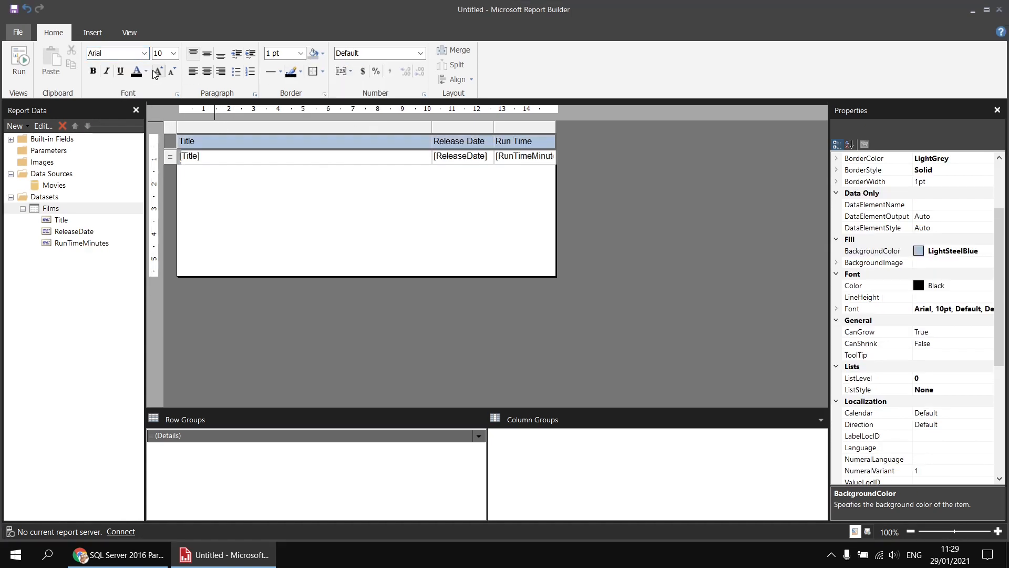
pyautogui.click(93, 70)
# Format the ReleaseDate cell in the table's detail row as Date.
pyautogui.click(455, 163)
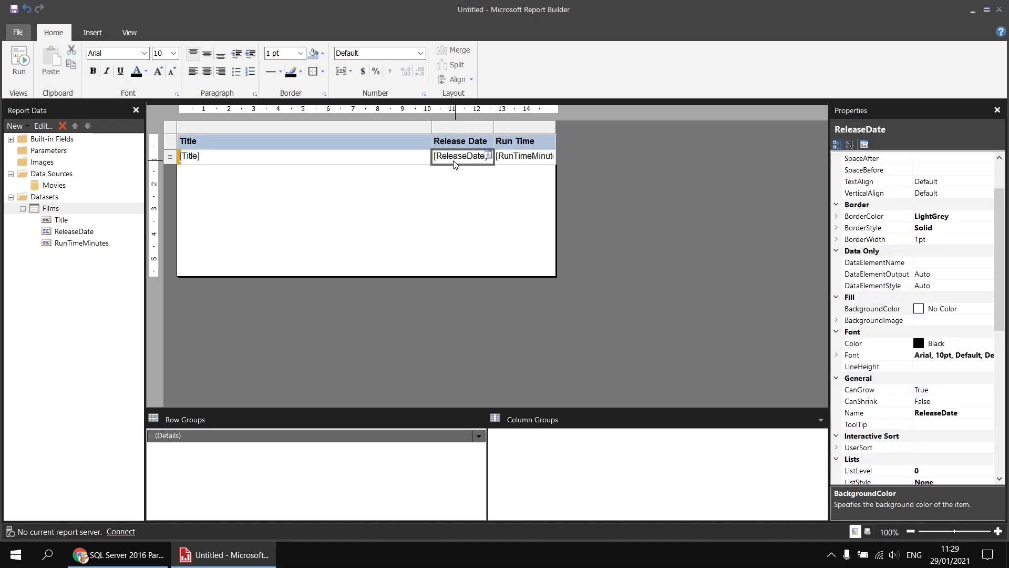
pyautogui.click(420, 53)
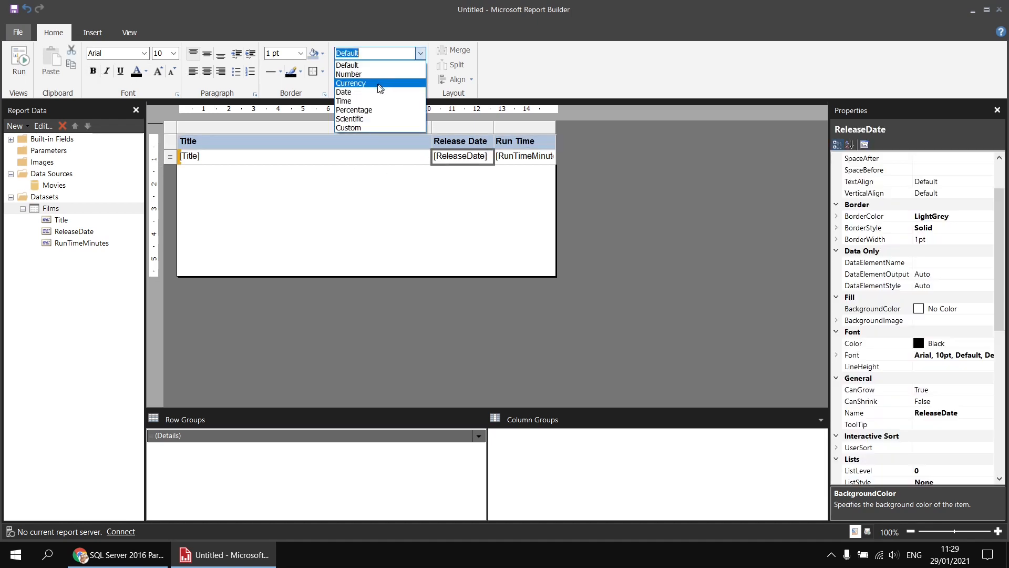
pyautogui.click(370, 93)
# Run the report to preview the formatted film list and return to the report design.
pyautogui.click(269, 146)
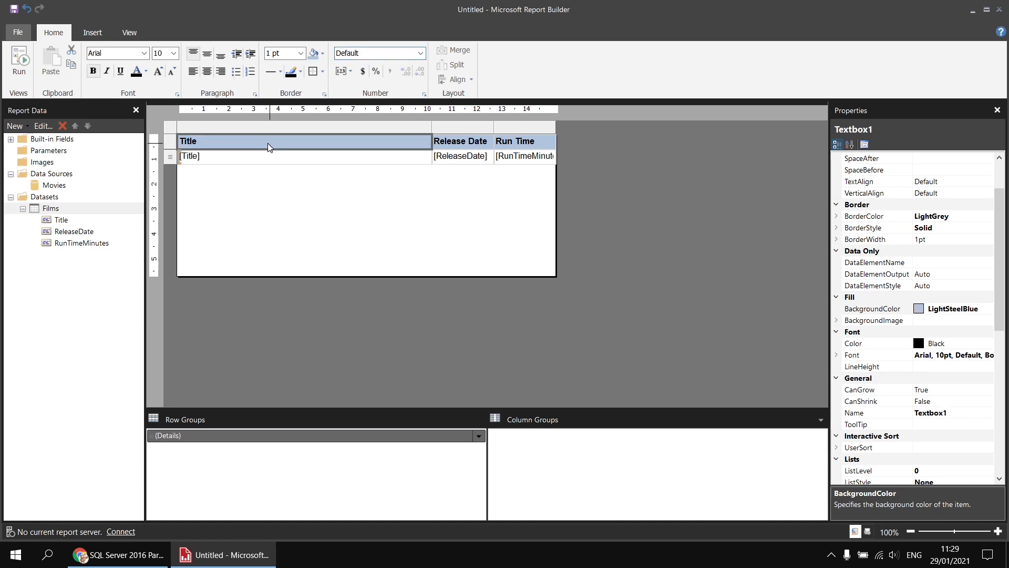
pyautogui.click(19, 61)
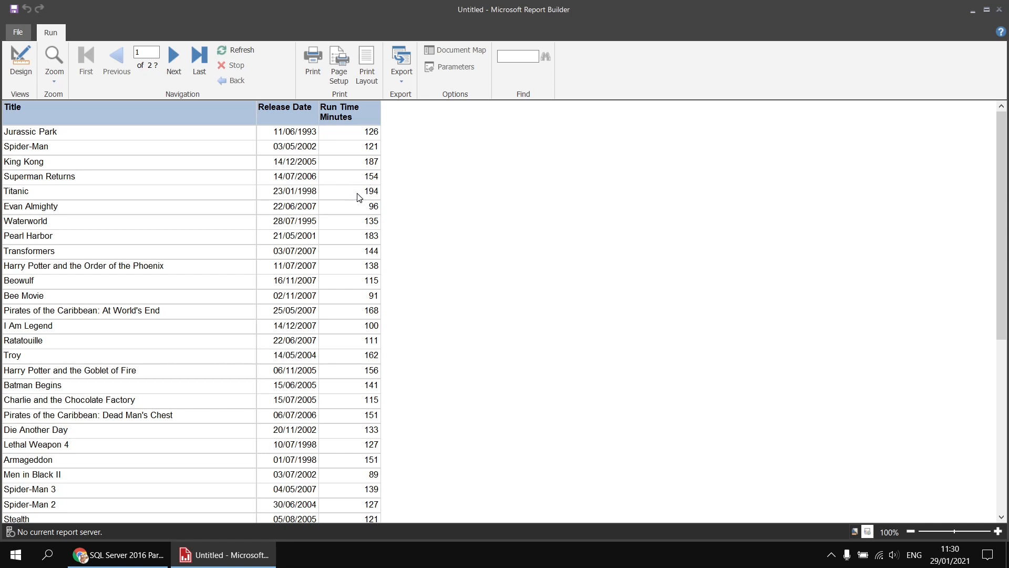
pyautogui.click(24, 62)
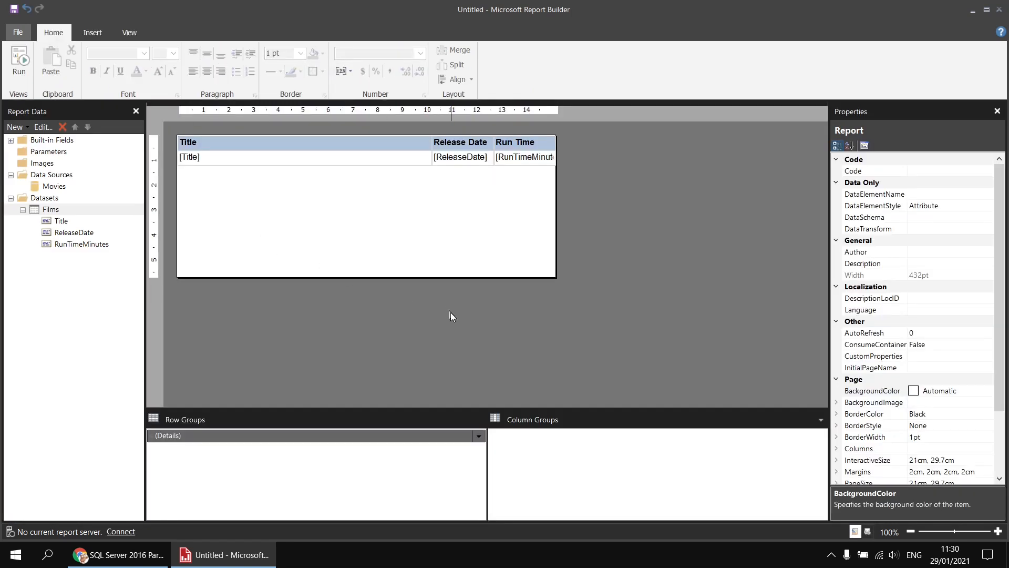
# Show the Parameters pane in the report design view.
pyautogui.click(130, 33)
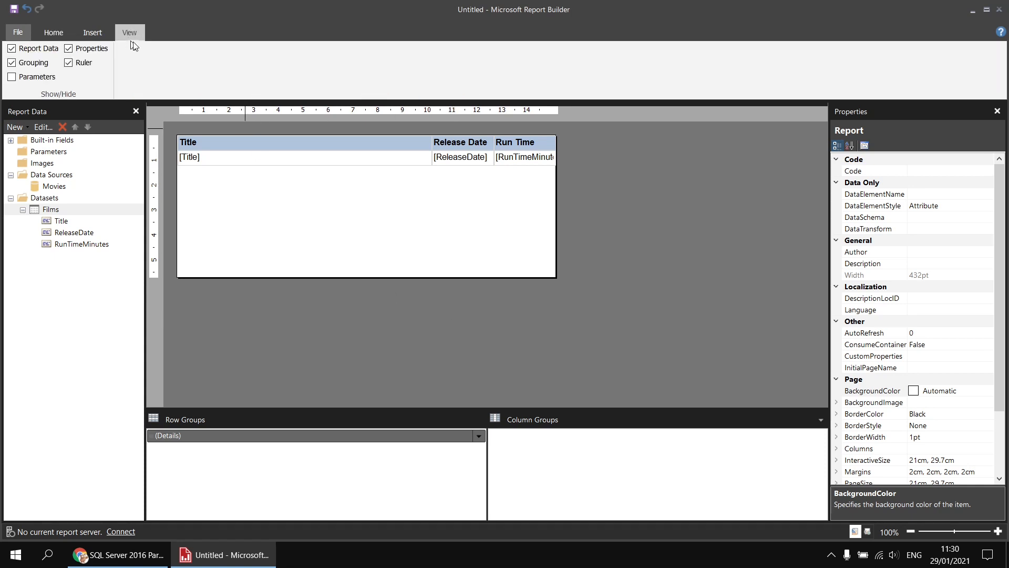
pyautogui.click(13, 77)
pyautogui.click(58, 34)
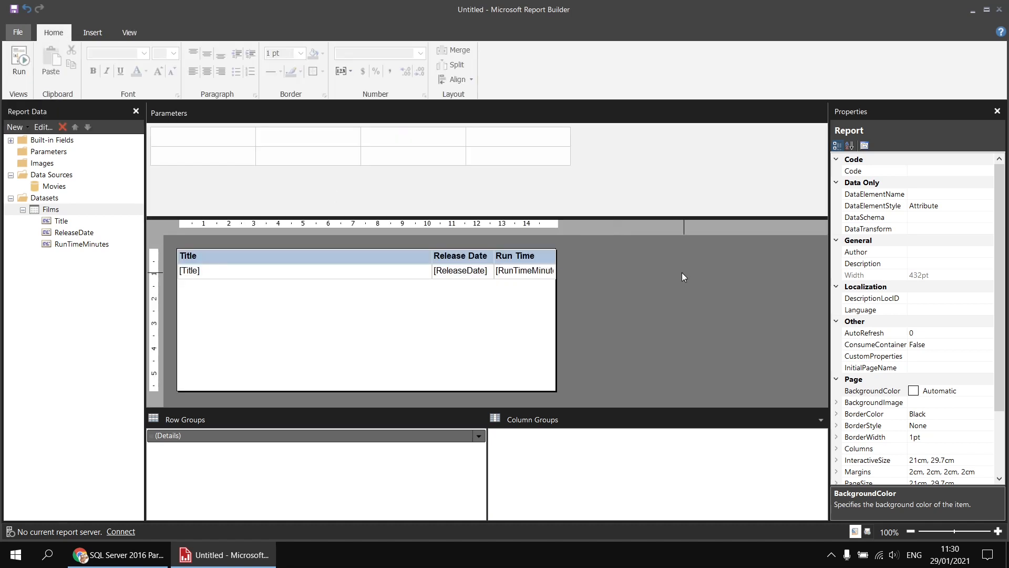
pyautogui.rightClick(602, 267)
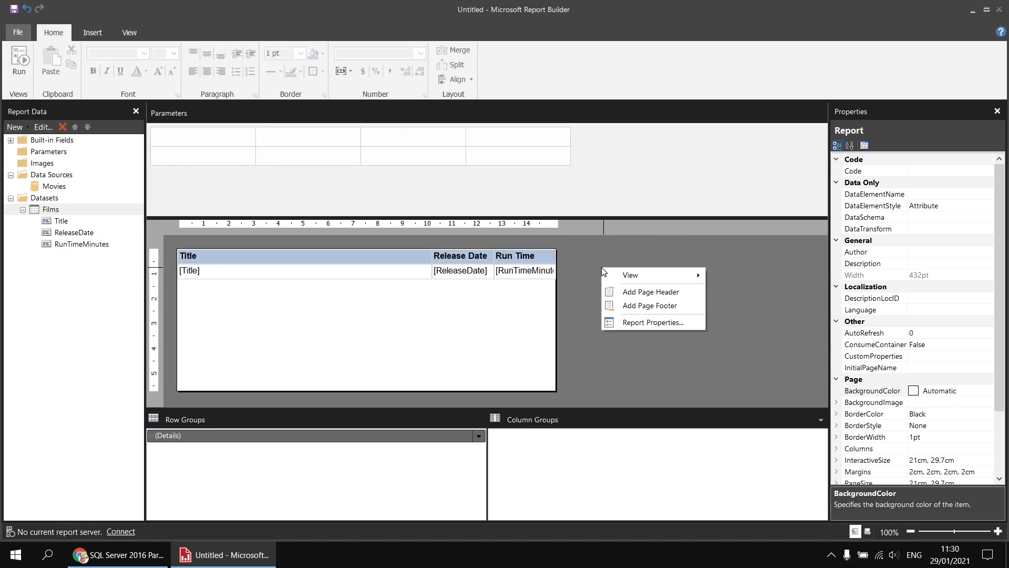
pyautogui.moveTo(639, 274)
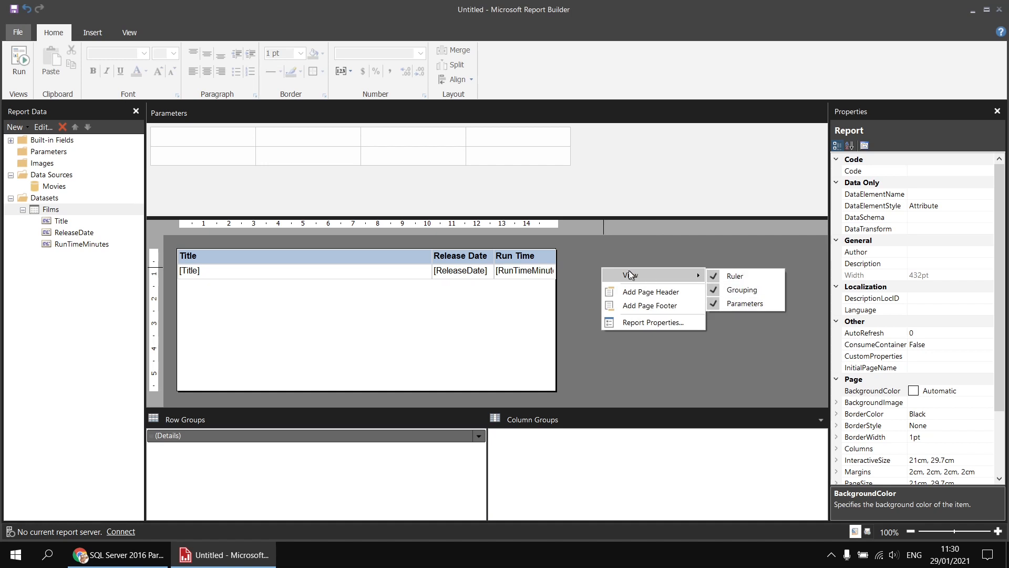
pyautogui.click(588, 257)
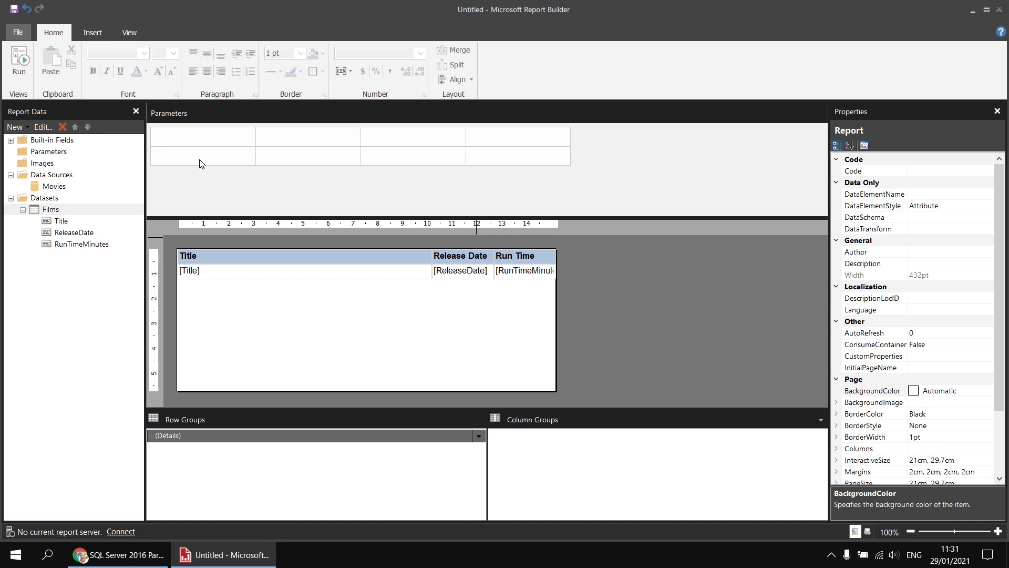
# Add a filter to the Films dataset query where RunTimeMinutes is less than or equal to a parameter, and save the query.
pyautogui.rightClick(71, 214)
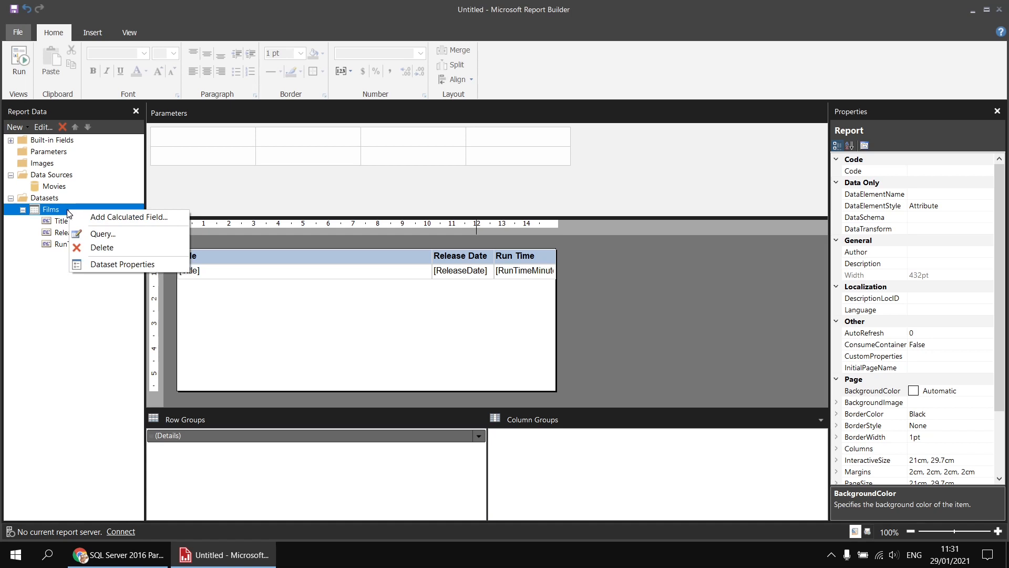
pyautogui.click(122, 235)
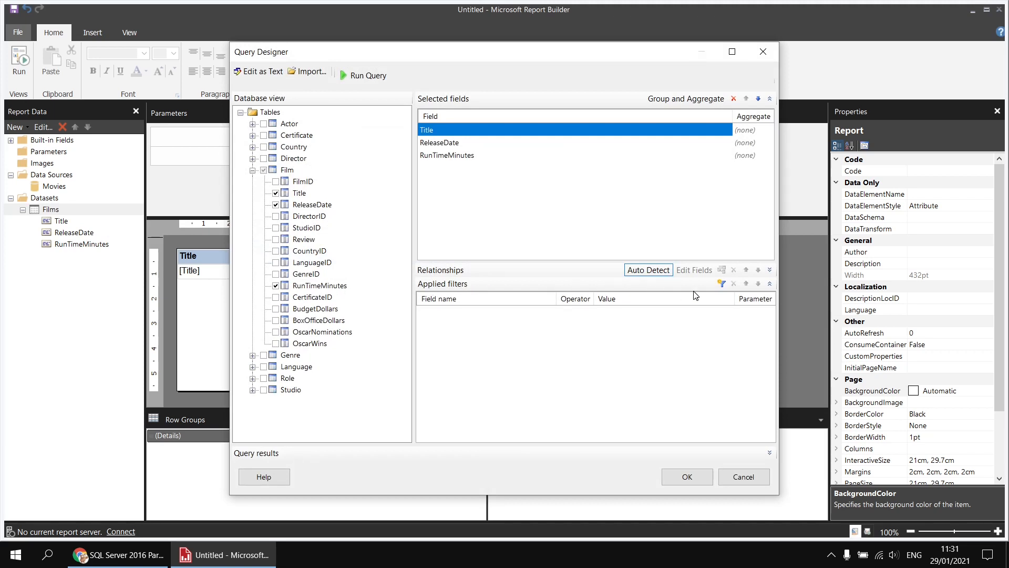
pyautogui.click(723, 283)
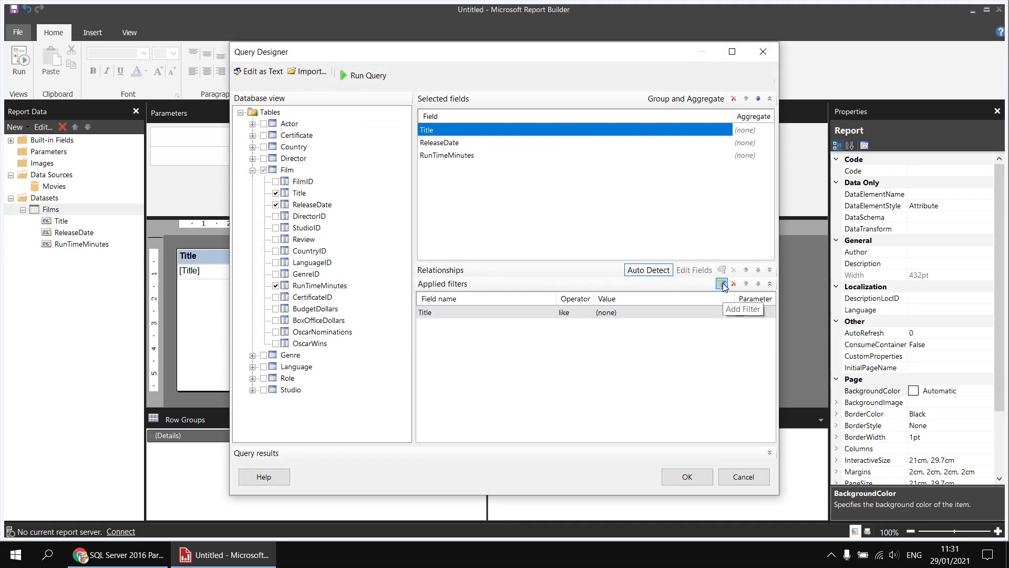
pyautogui.click(508, 315)
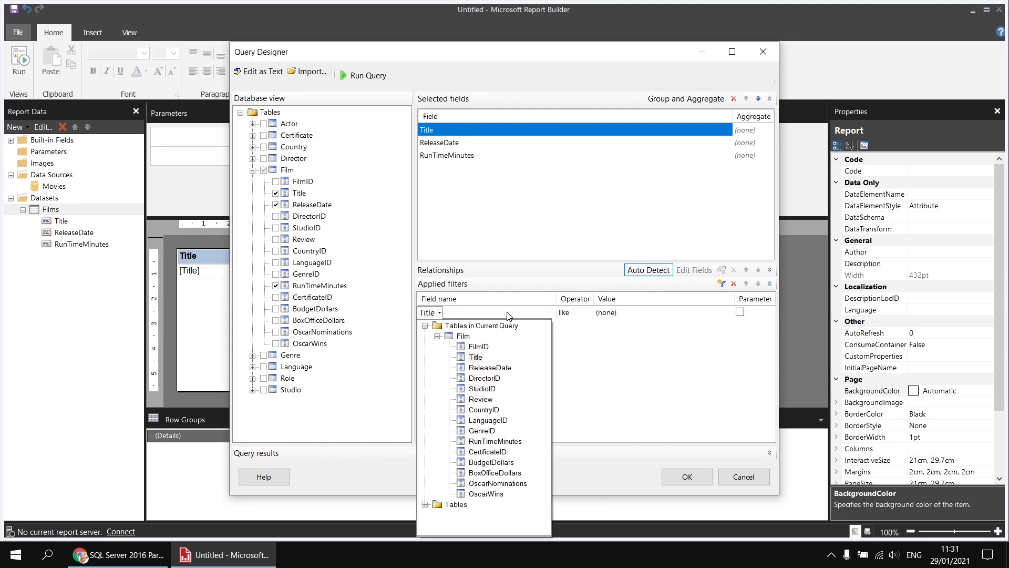
pyautogui.click(492, 442)
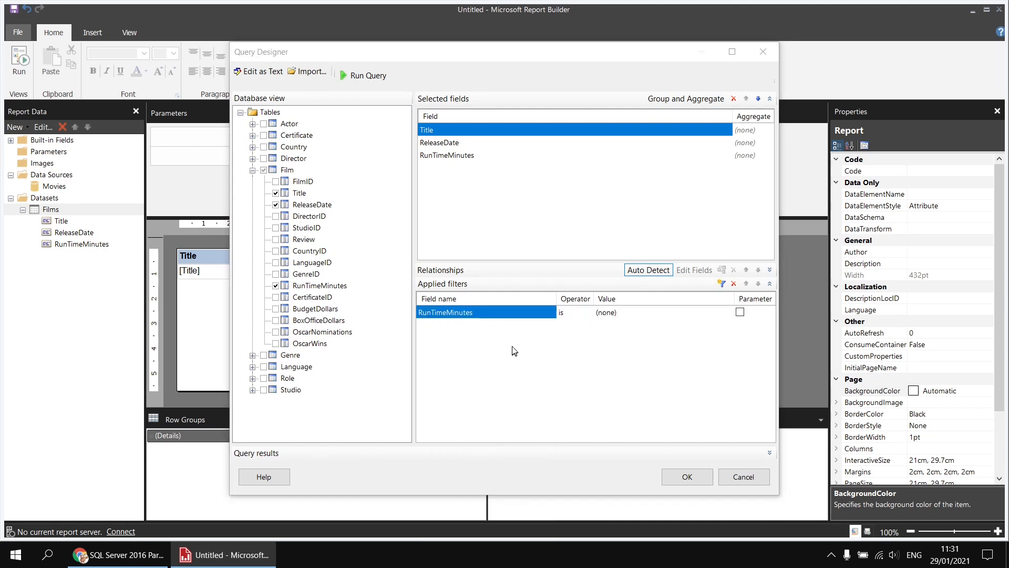
pyautogui.click(573, 313)
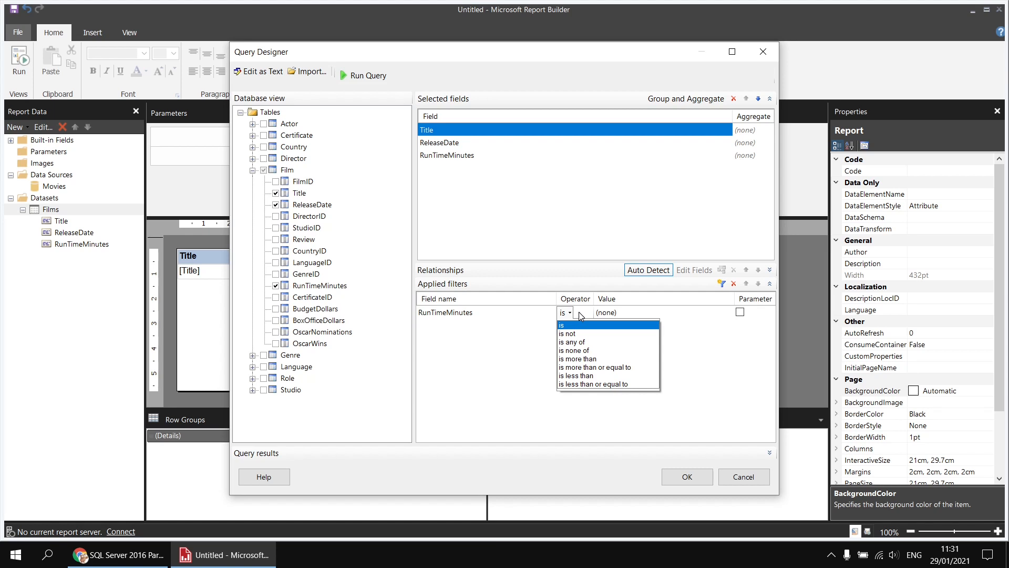
pyautogui.click(602, 384)
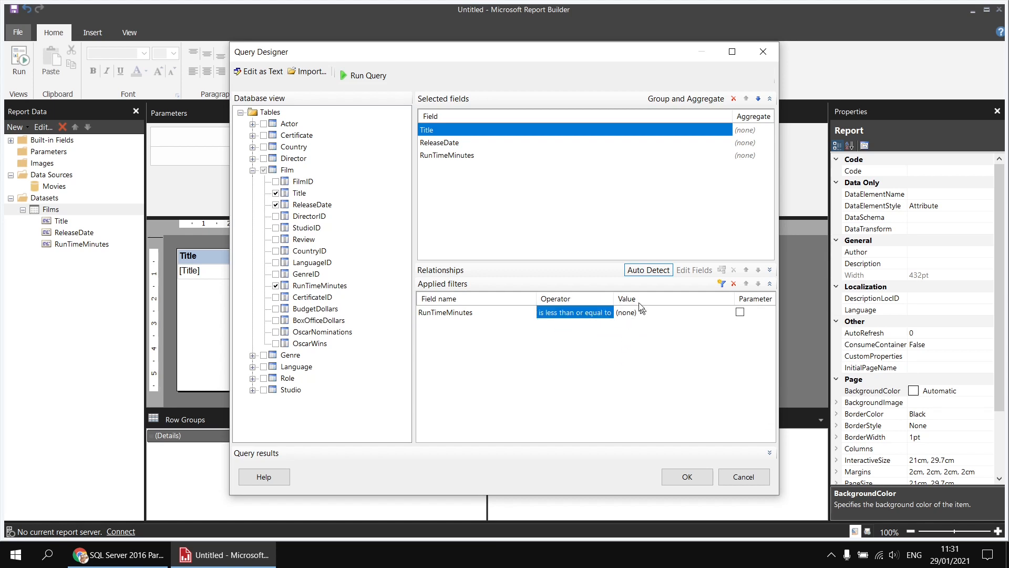
pyautogui.click(740, 312)
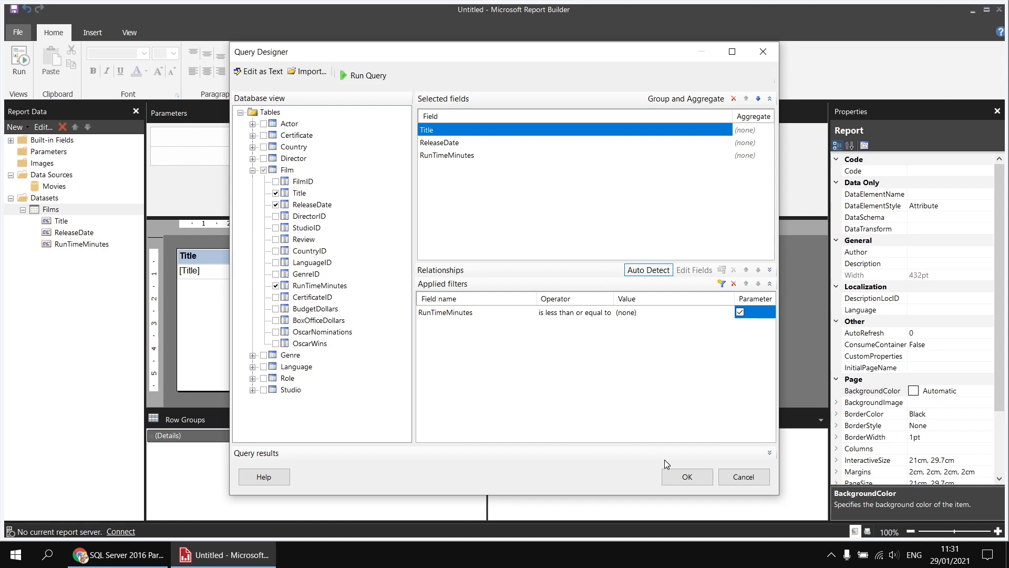
pyautogui.click(692, 476)
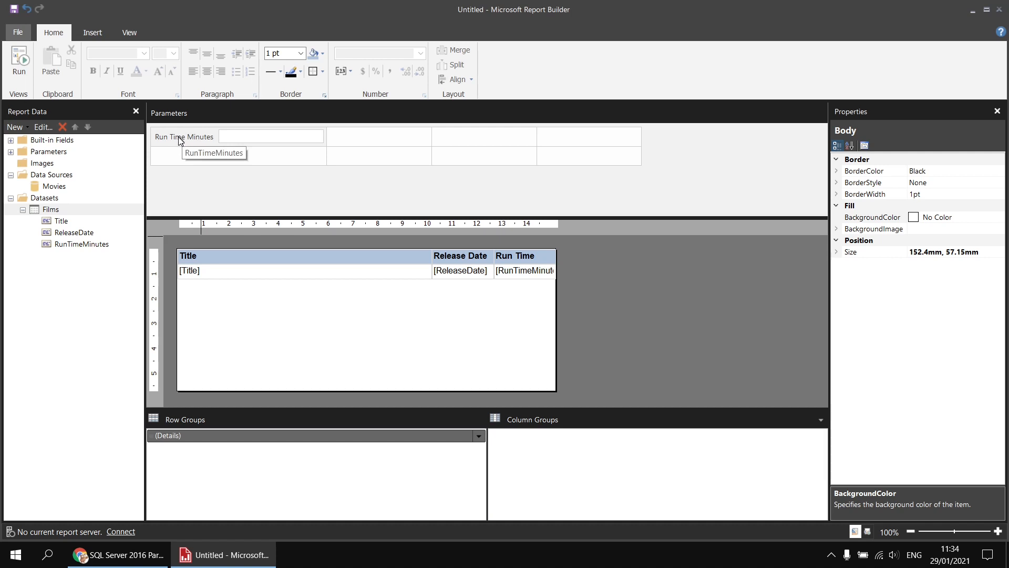
# Set the RunTimeMinutes parameter's prompt to "Enter the max run time".
pyautogui.click(10, 152)
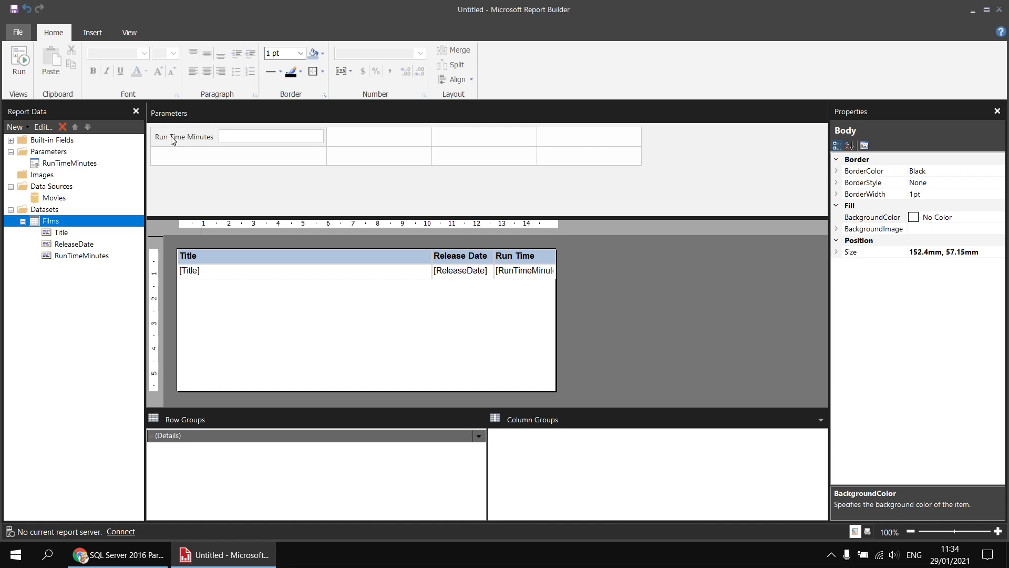
pyautogui.rightClick(92, 164)
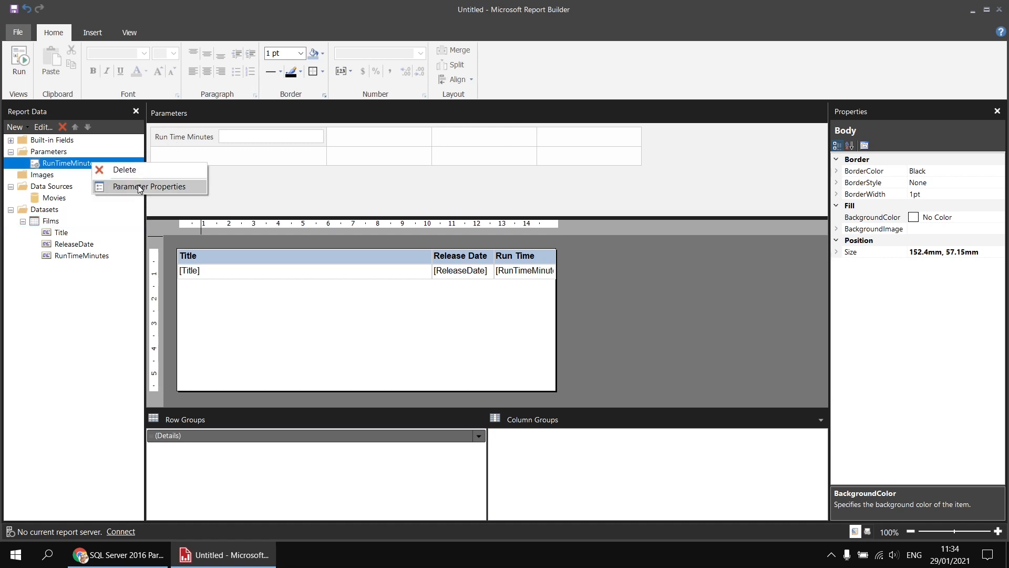
pyautogui.rightClick(160, 140)
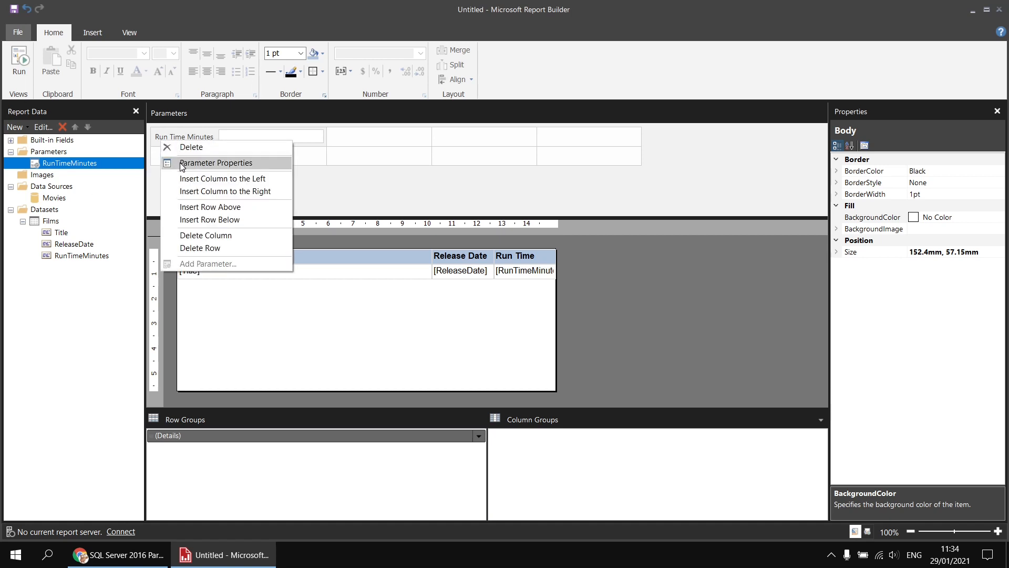
pyautogui.click(75, 166)
pyautogui.doubleClick(76, 166)
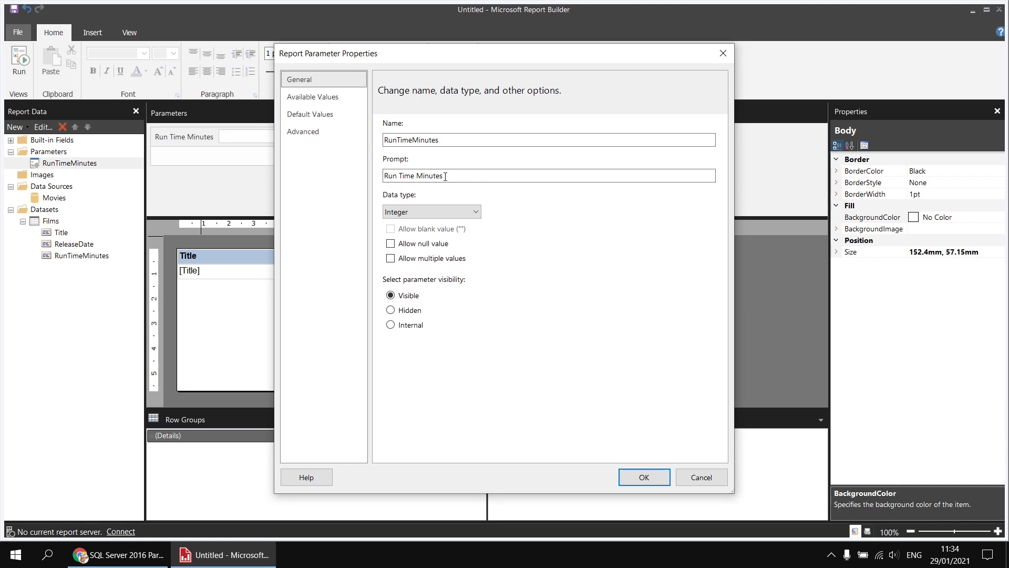
pyautogui.moveTo(445, 176); pyautogui.dragTo(383, 179)
pyautogui.write('Enter')
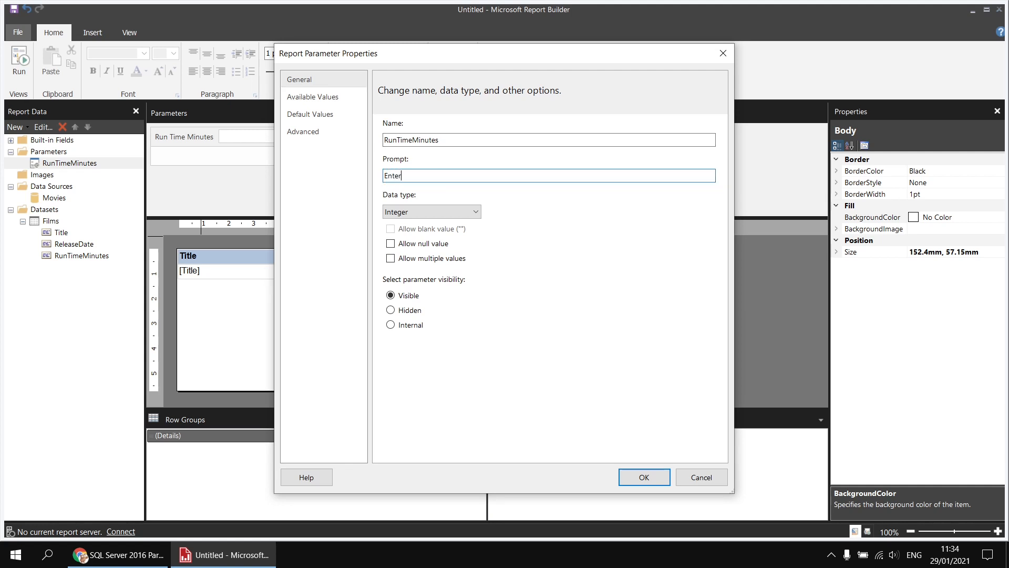
pyautogui.write(' the max run time')
pyautogui.click(643, 477)
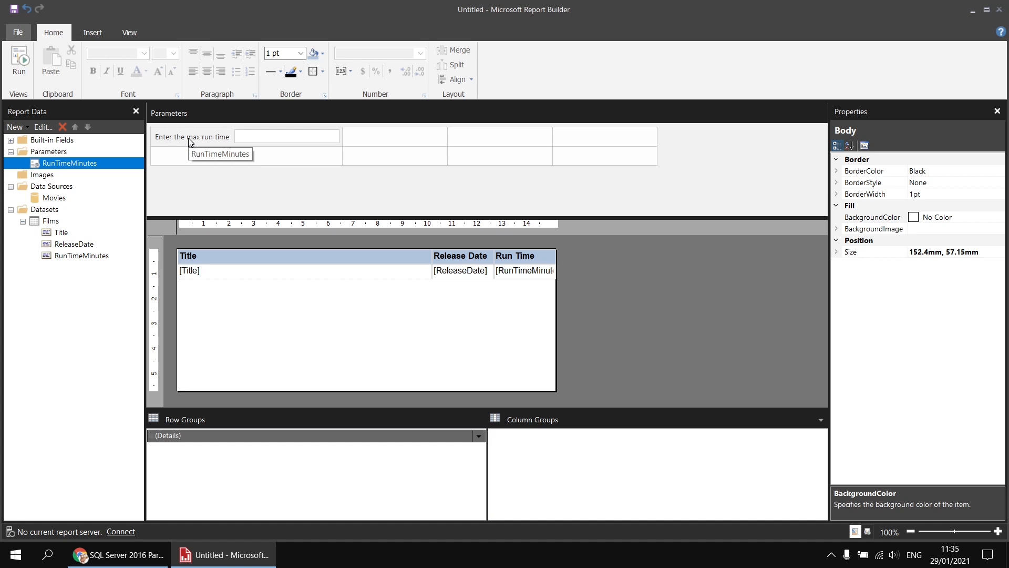
# Review the Films dataset's query text and its query parameter mapping in the dataset properties.
pyautogui.rightClick(51, 221)
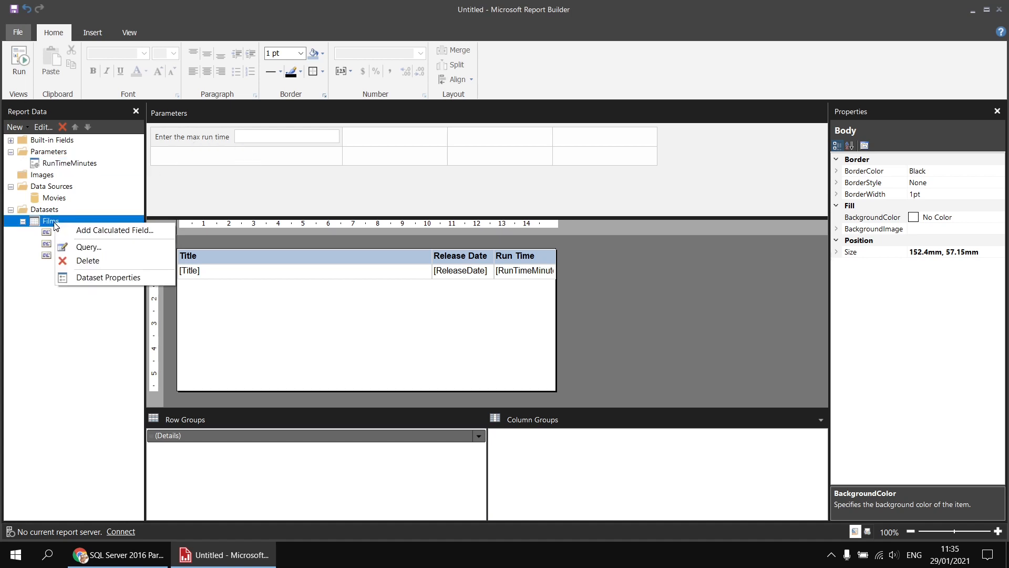
pyautogui.click(97, 277)
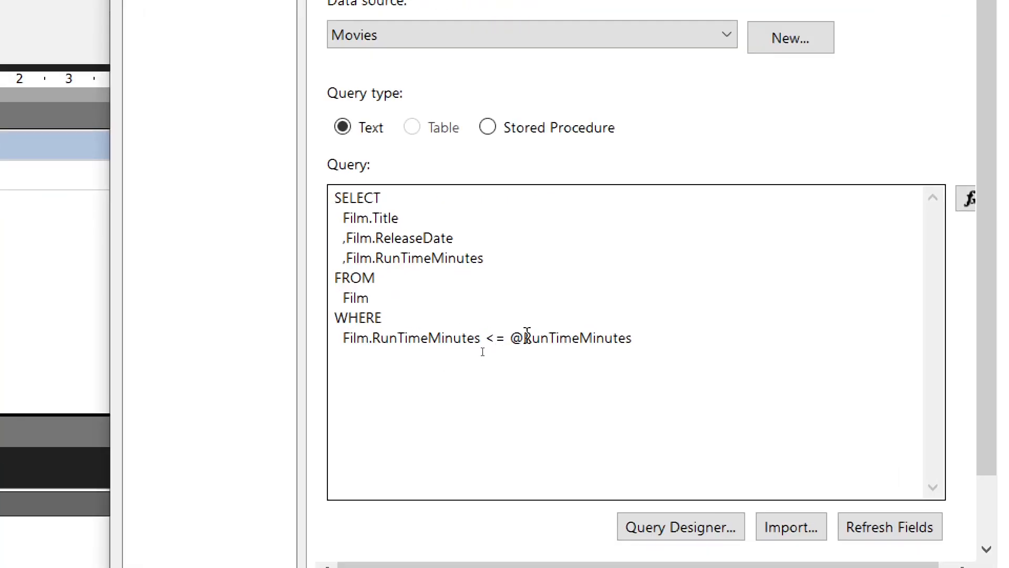
pyautogui.moveTo(515, 338); pyautogui.dragTo(637, 338)
pyautogui.click(646, 338)
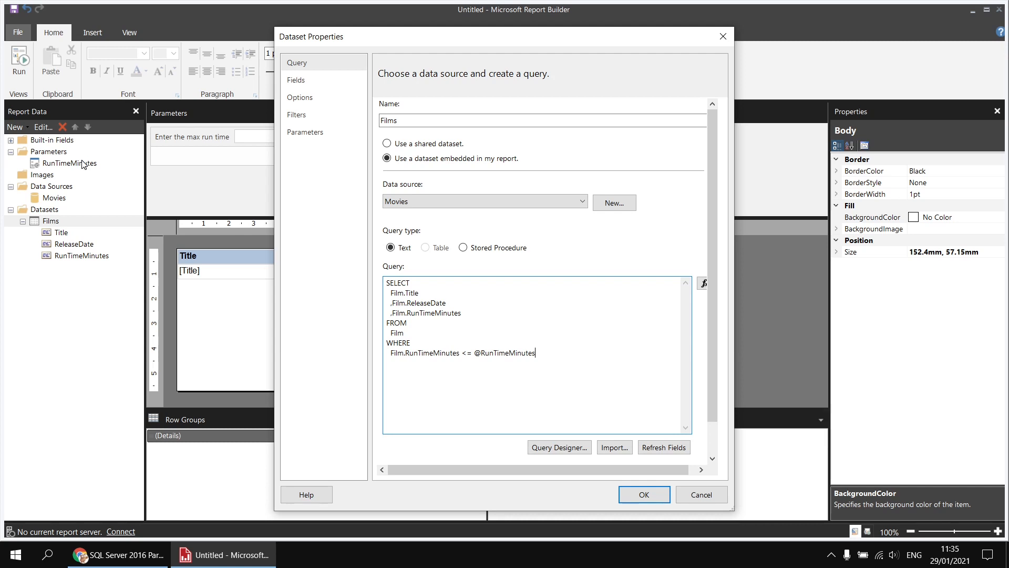
pyautogui.click(305, 133)
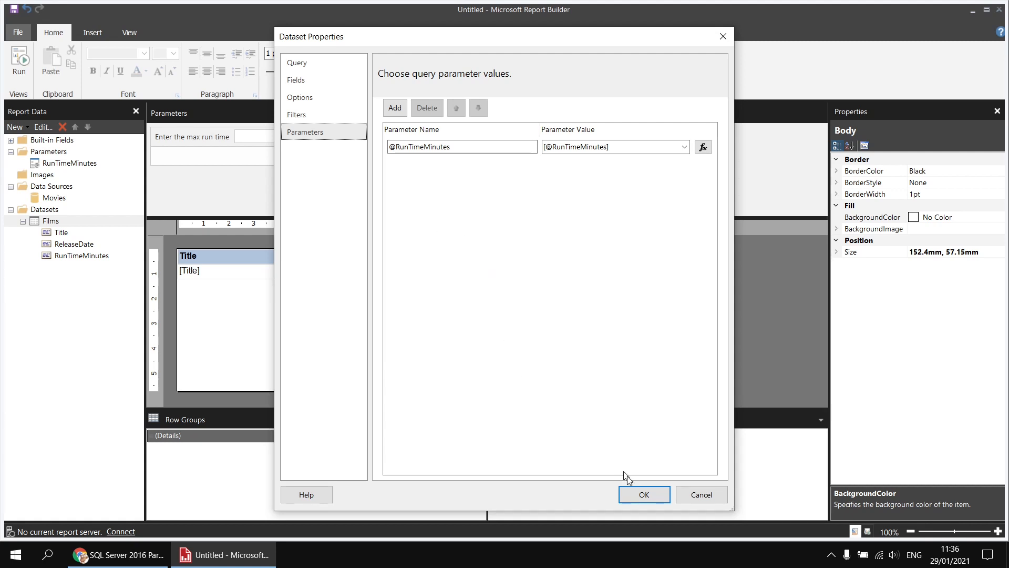
pyautogui.click(643, 495)
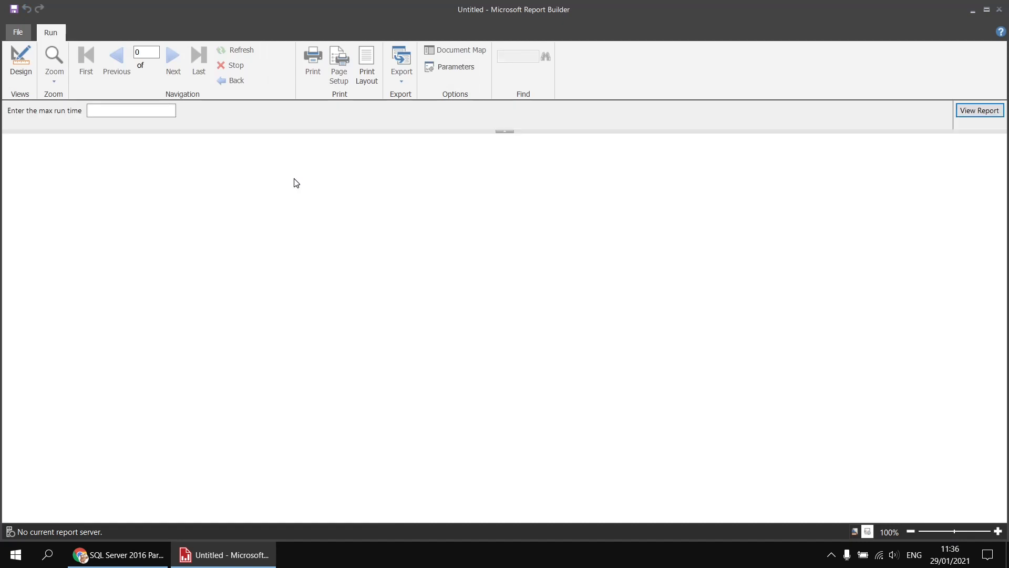
# Run the report with a max run time of 100 and return to the report design.
pyautogui.click(120, 108)
pyautogui.write('100')
pyautogui.click(967, 113)
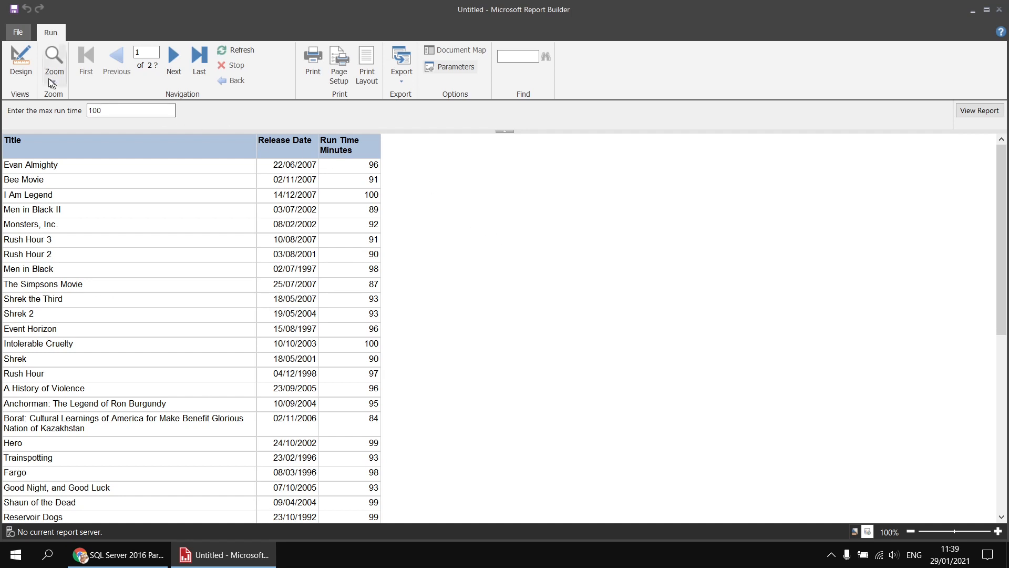
pyautogui.click(21, 63)
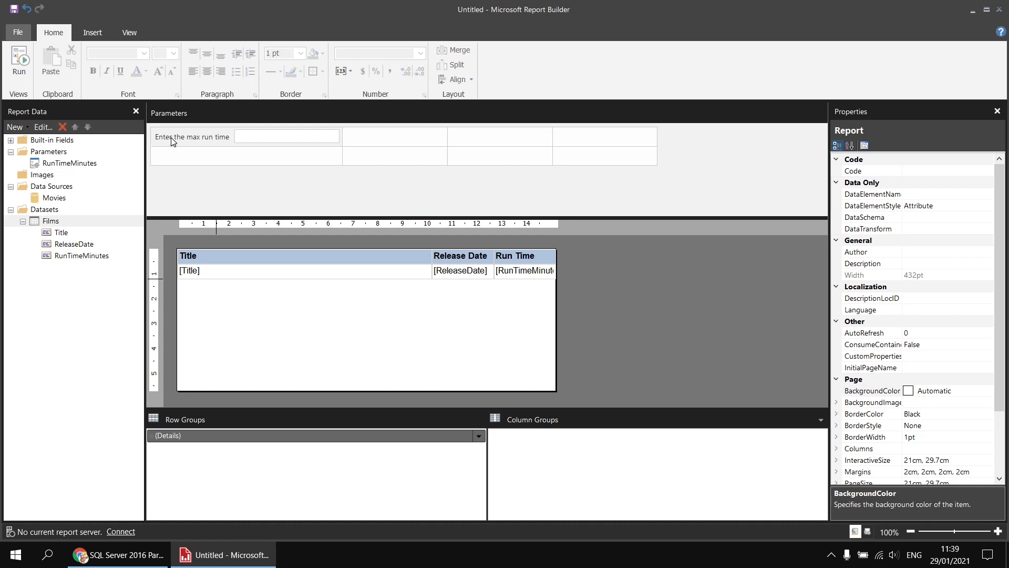
# Rename the RunTimeMinutes report parameter to MaxRunTime.
pyautogui.doubleClick(72, 166)
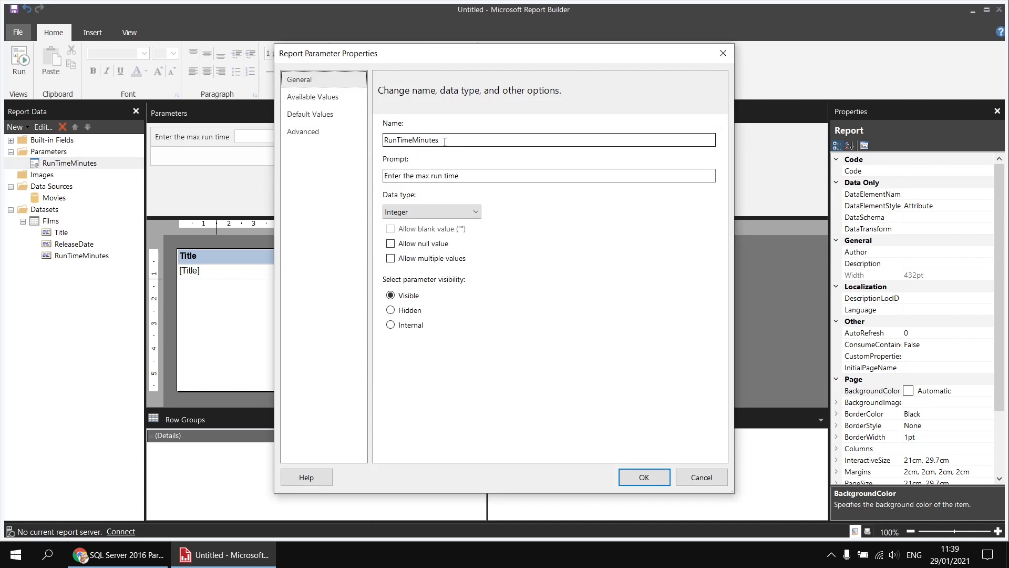
pyautogui.moveTo(441, 139); pyautogui.dragTo(383, 139)
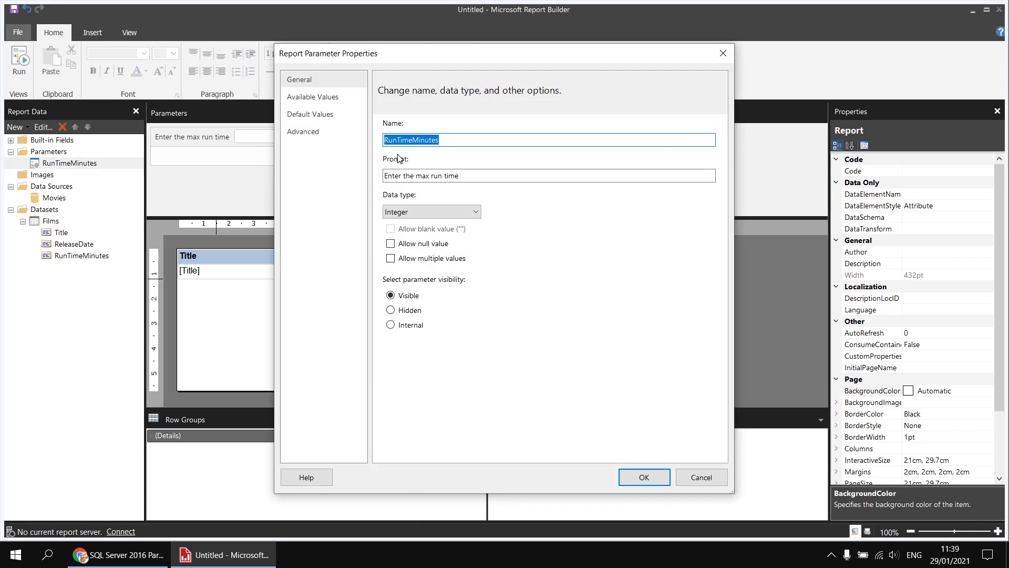
pyautogui.write('MaxRunTime')
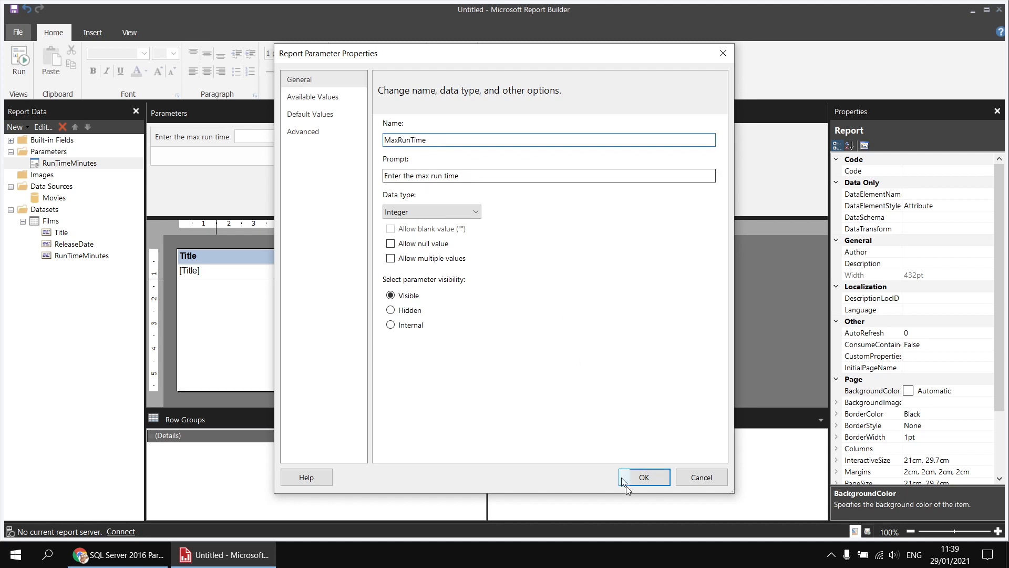
pyautogui.click(644, 477)
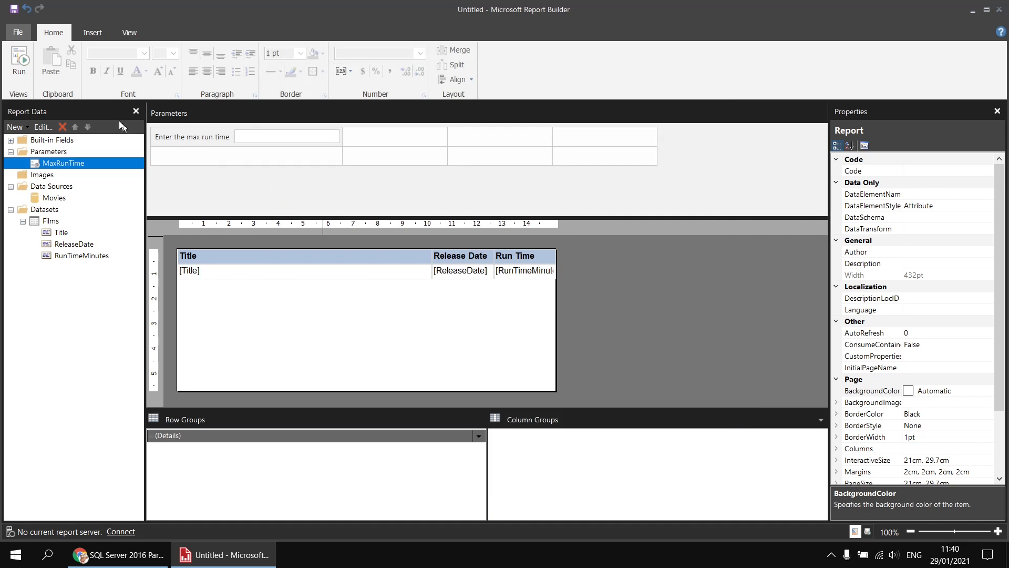
# Try to run the report with the renamed parameter, inspect the error details, and return to the report design.
pyautogui.click(19, 59)
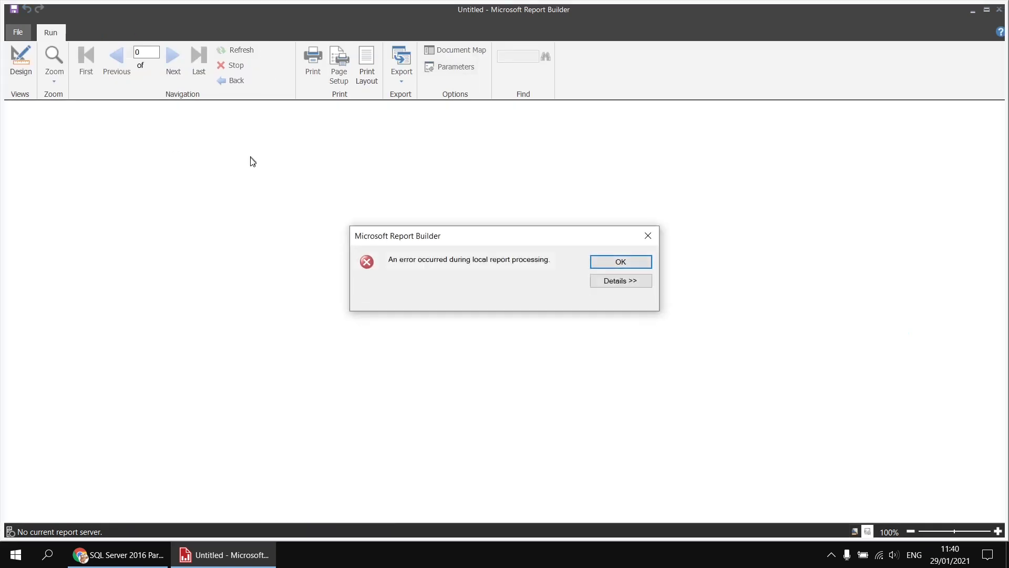
pyautogui.click(617, 282)
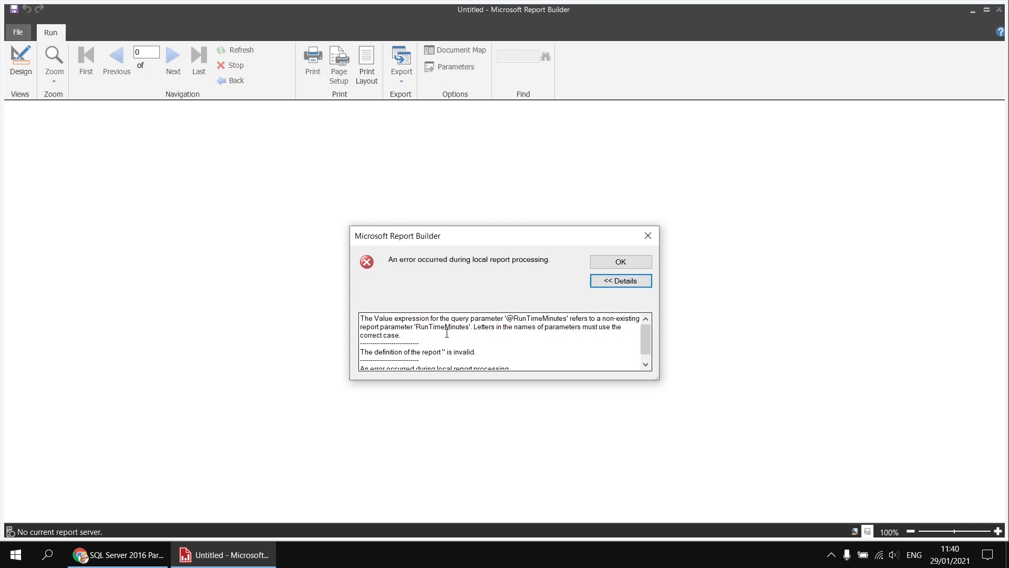
pyautogui.click(615, 263)
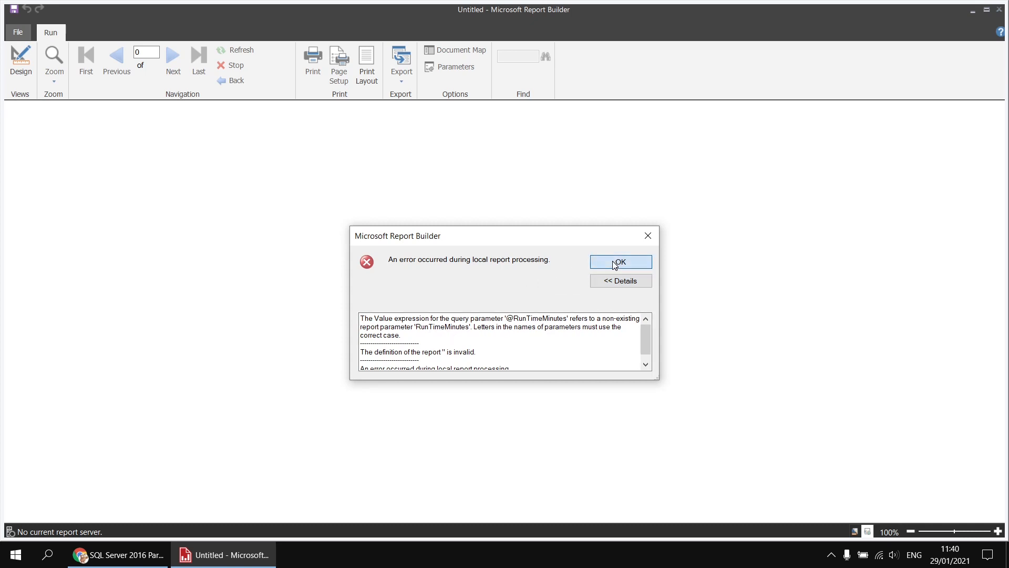
pyautogui.click(21, 59)
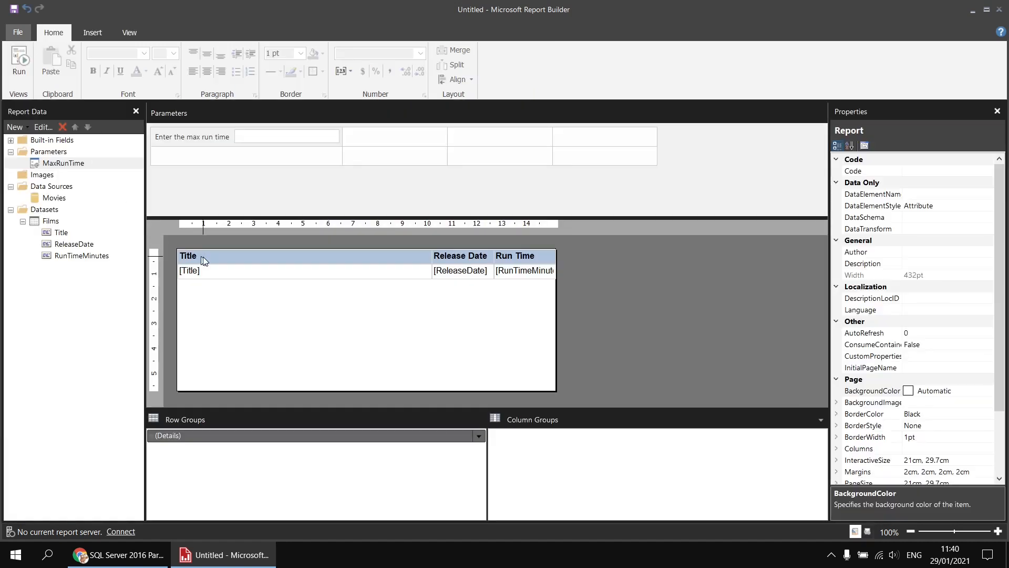
pyautogui.rightClick(50, 222)
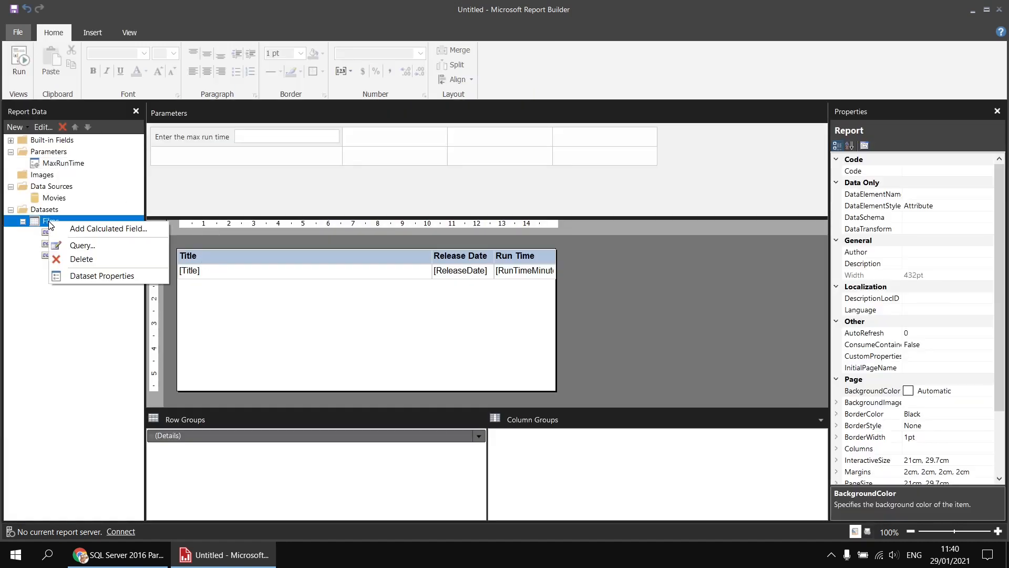
pyautogui.click(96, 275)
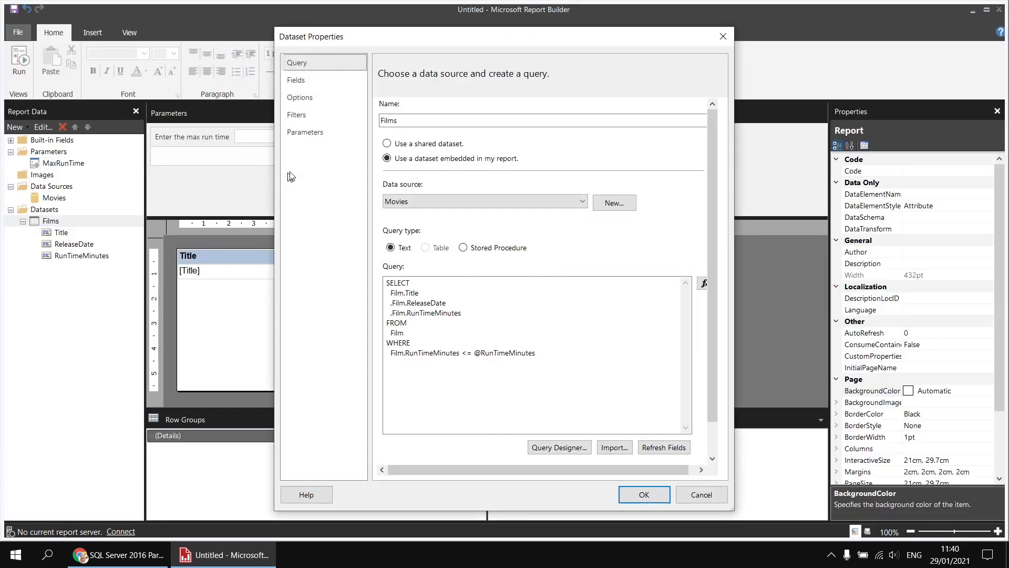
pyautogui.click(309, 136)
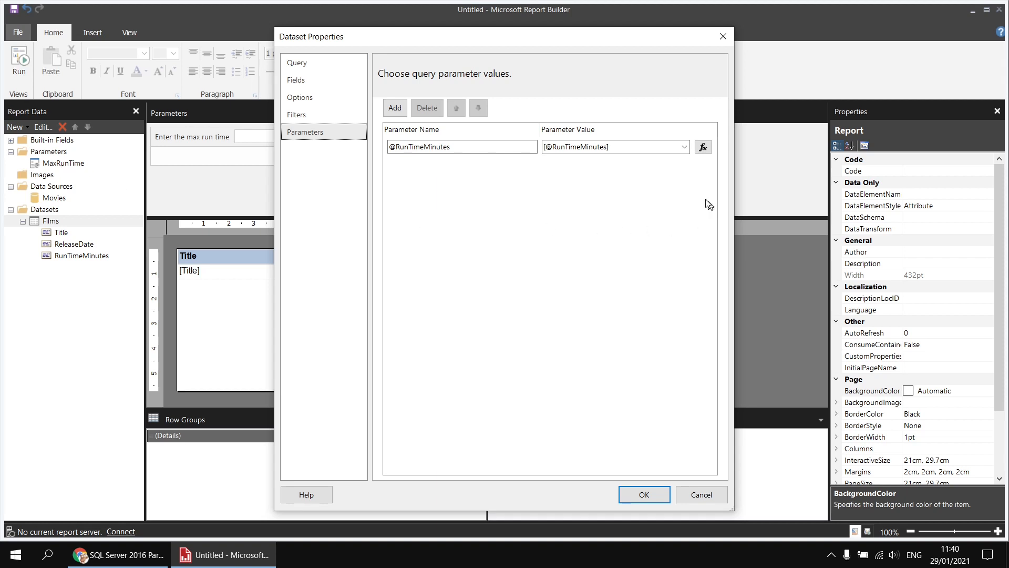
pyautogui.click(684, 148)
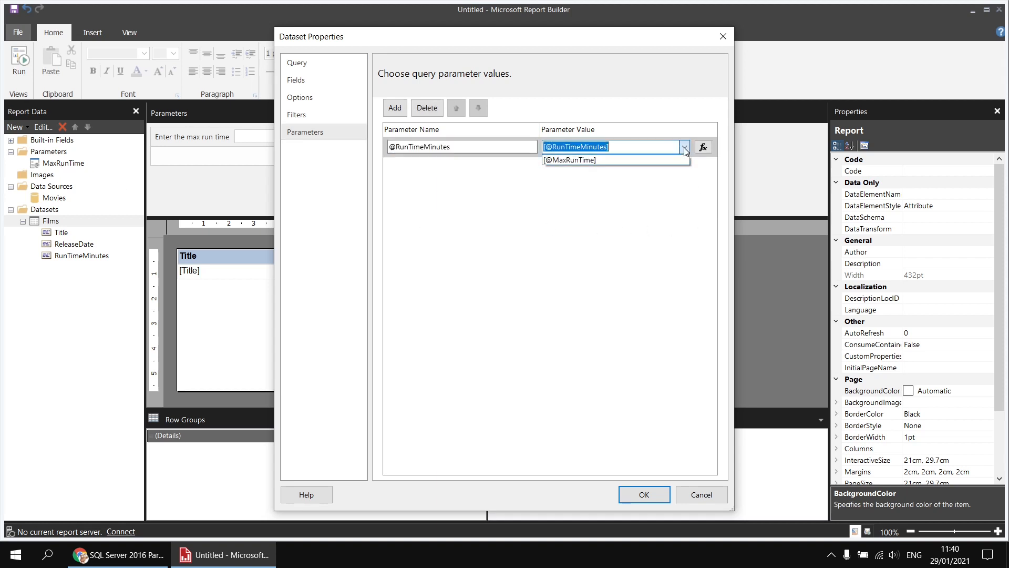
pyautogui.click(593, 160)
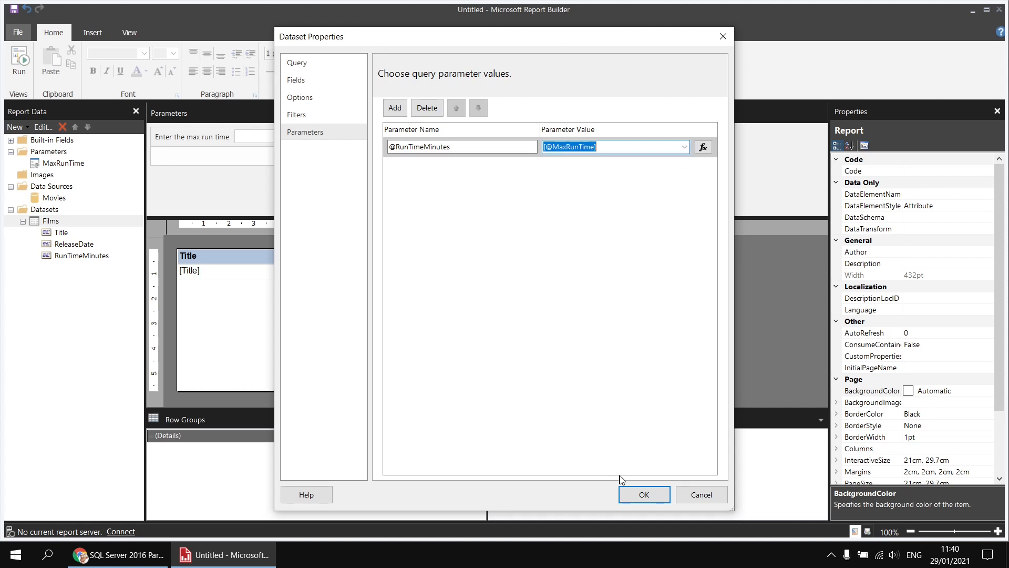
pyautogui.click(625, 492)
# Test the remapped parameter by running the report with a max run time of 100, and return to the design.
pyautogui.click(19, 61)
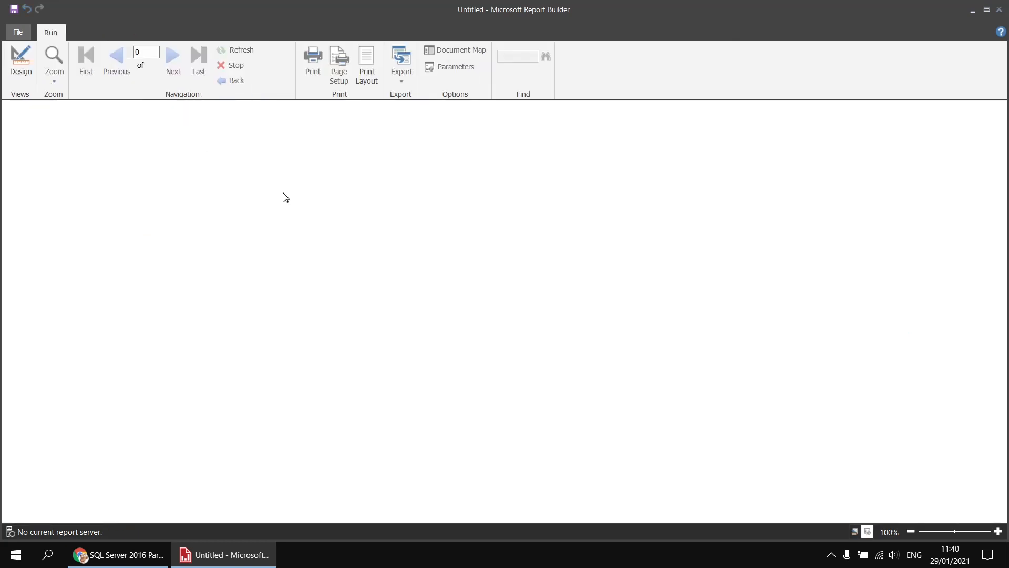
pyautogui.click(149, 110)
pyautogui.write('100')
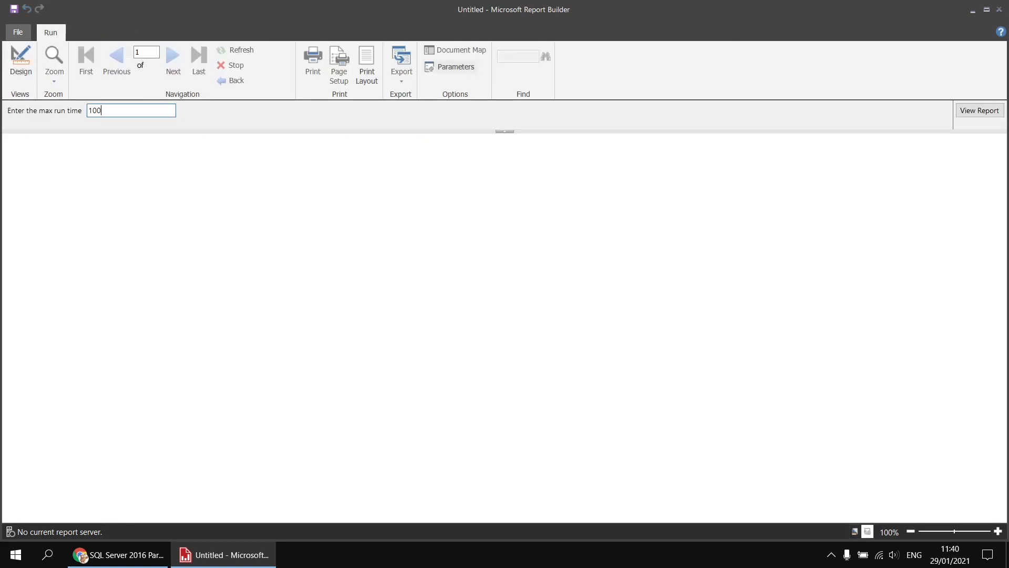
pyautogui.press('Return')
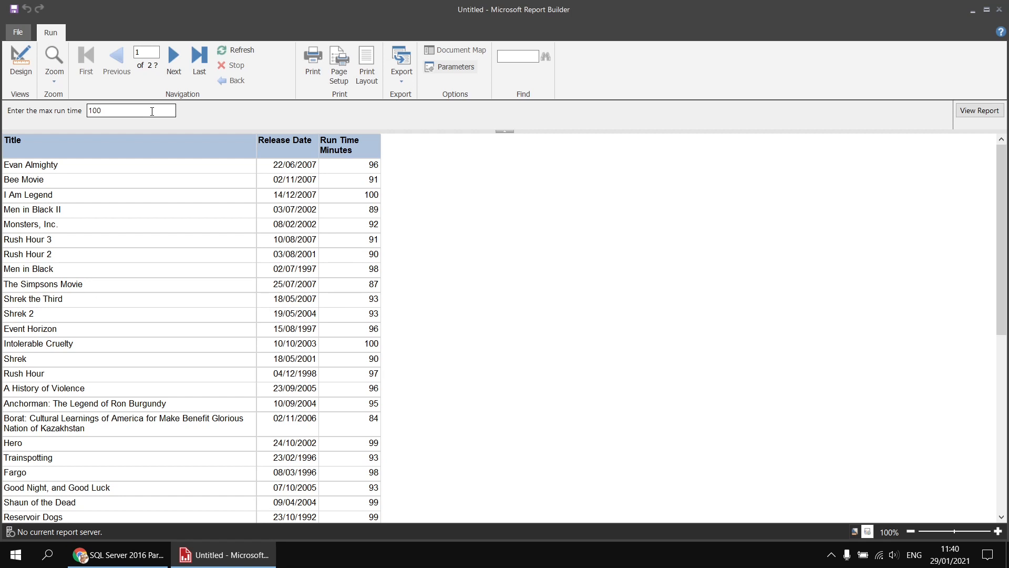
pyautogui.click(21, 62)
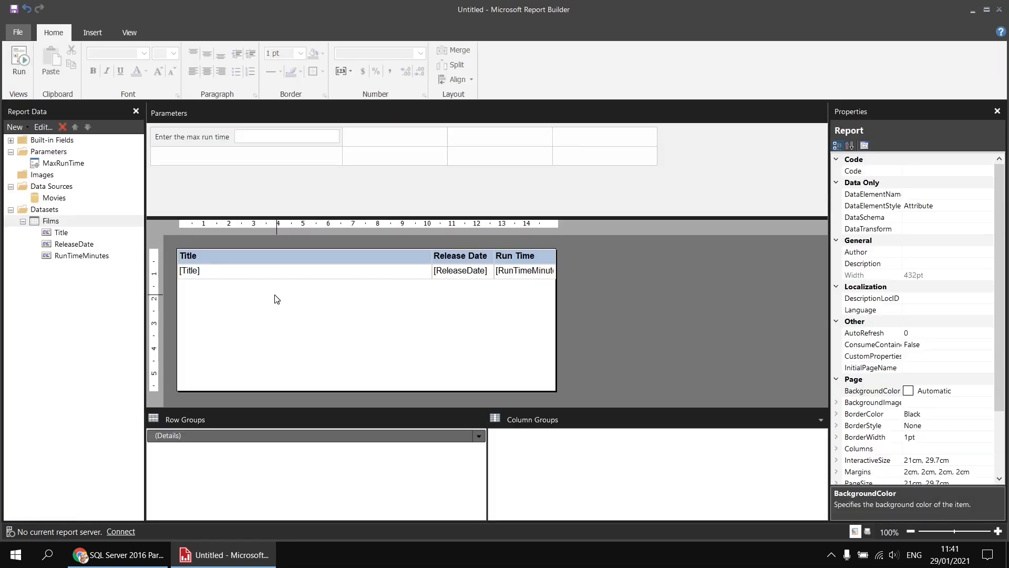
pyautogui.rightClick(65, 223)
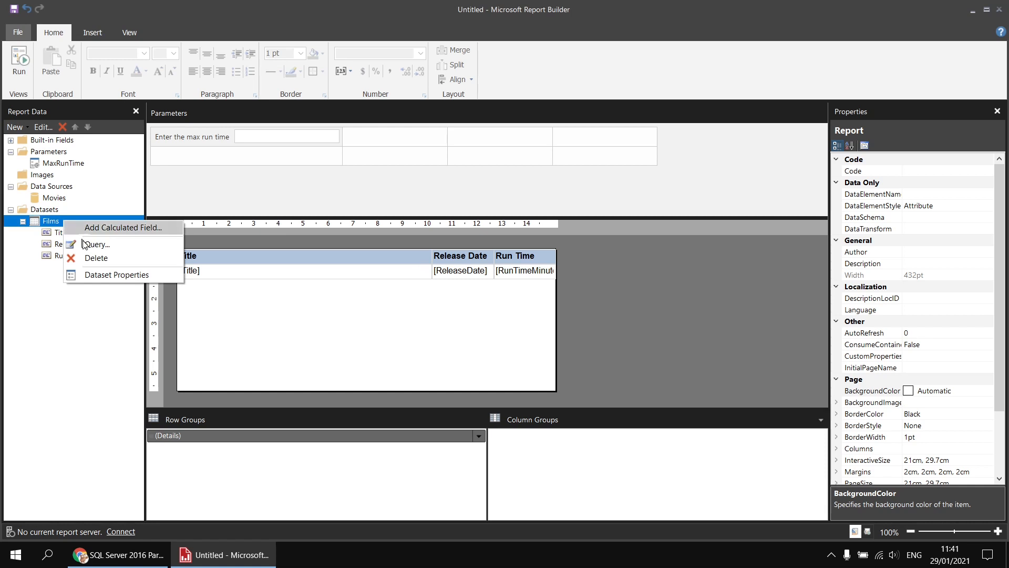
pyautogui.click(117, 275)
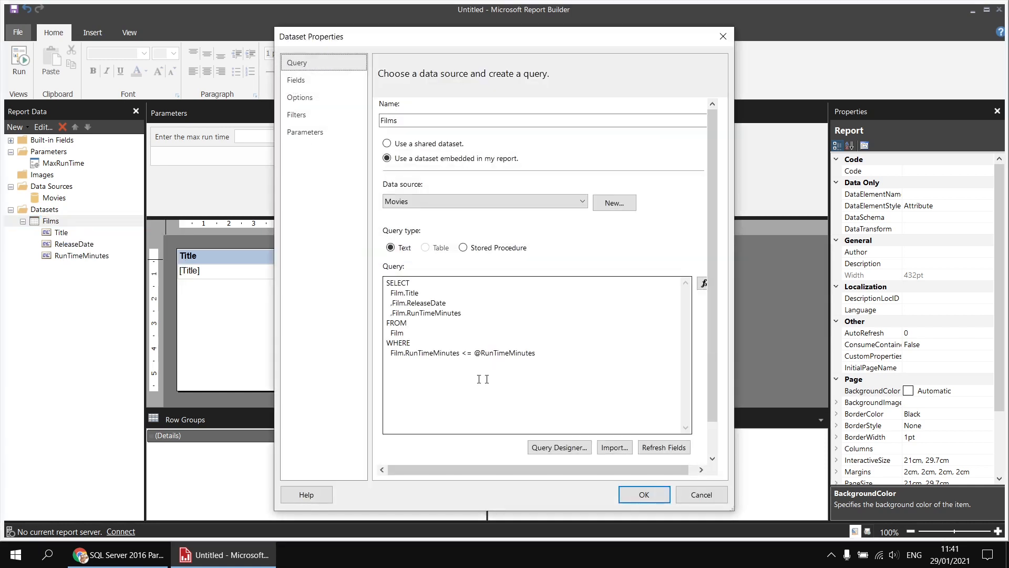
pyautogui.moveTo(509, 352); pyautogui.dragTo(535, 354)
pyautogui.press('Delete')
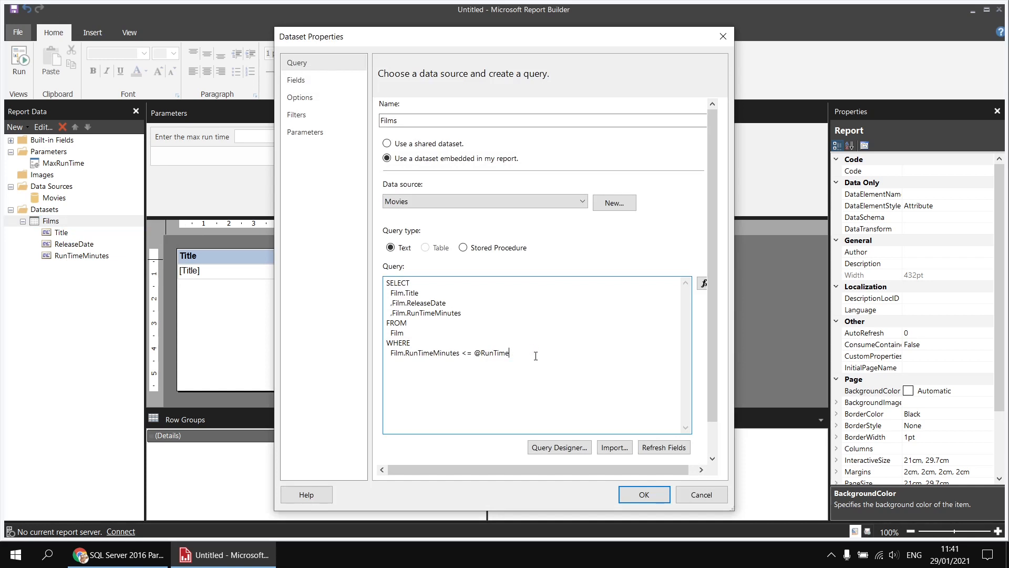
pyautogui.press('Left')
pyautogui.press('Left')
pyautogui.press('Left')
pyautogui.write('Max')
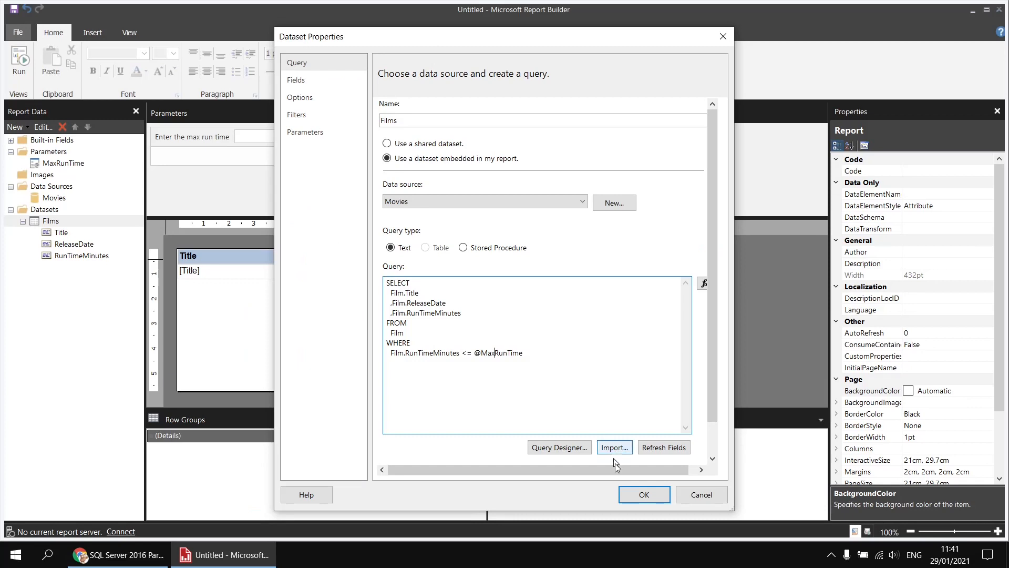
pyautogui.click(643, 493)
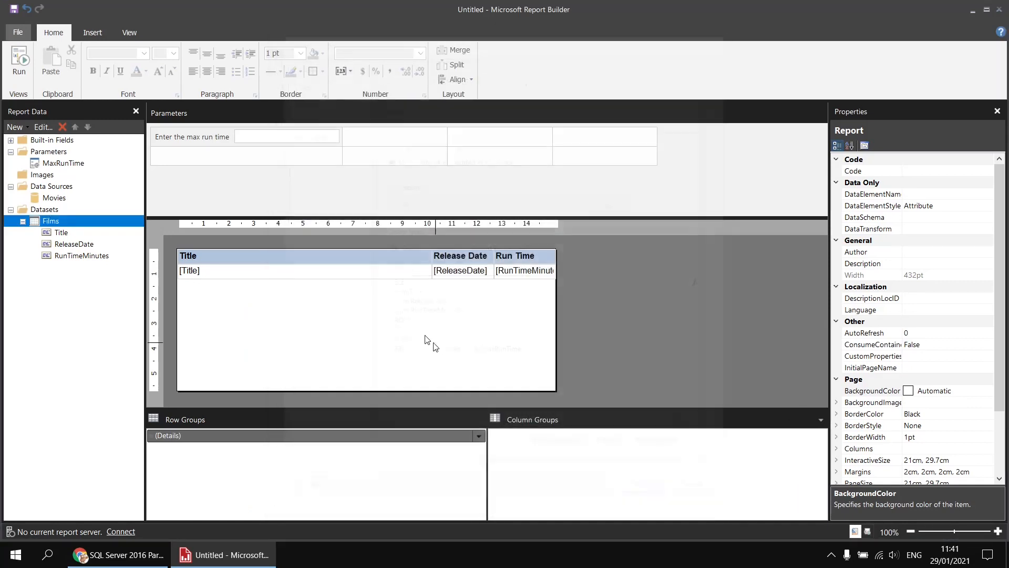
# Run the report against the edited query with a max run time of 100 and return to the report design.
pyautogui.click(25, 65)
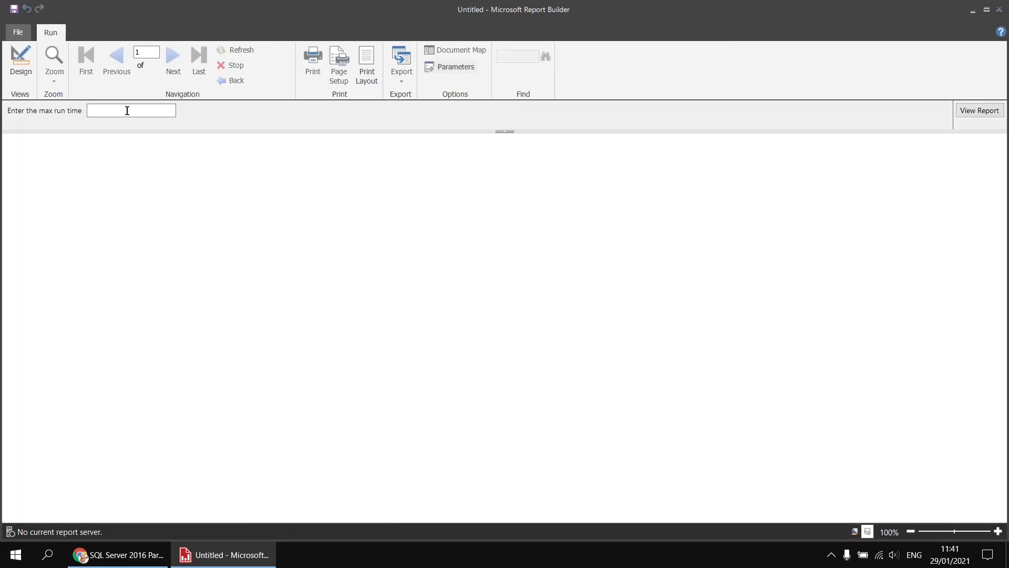
pyautogui.click(124, 109)
pyautogui.write('100')
pyautogui.press('Return')
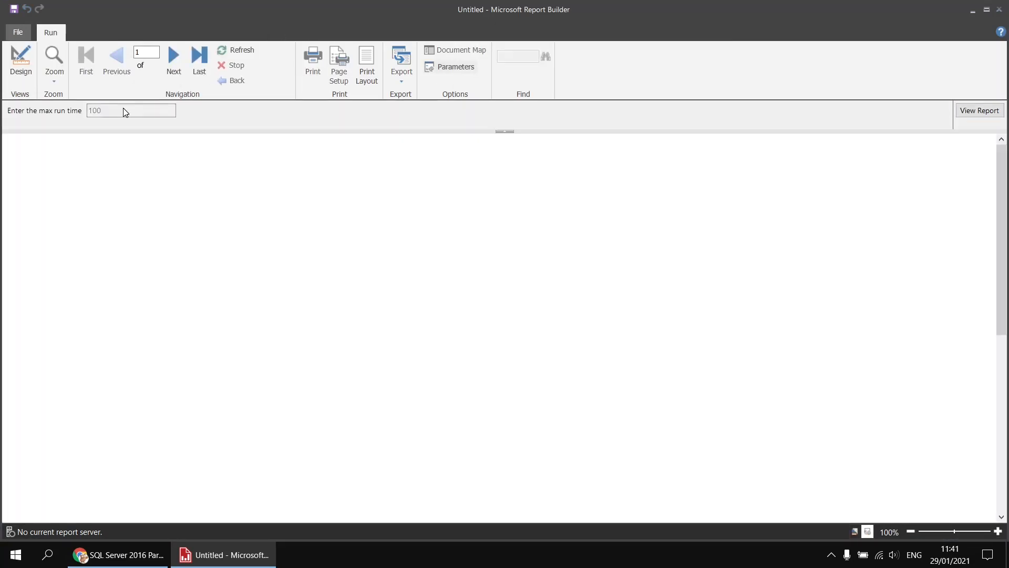
pyautogui.click(21, 62)
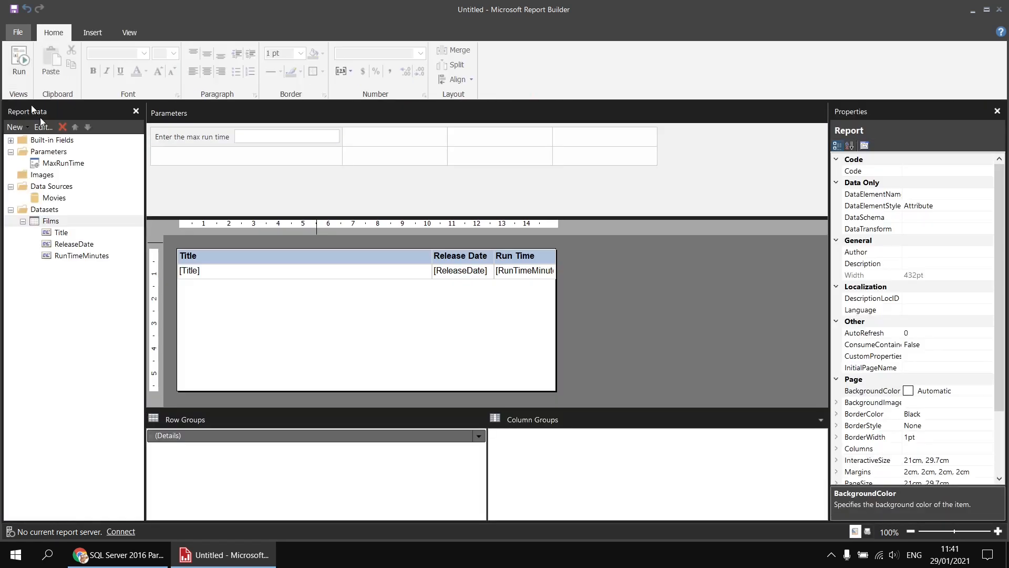
# Check how the Films dataset's query parameter is mapped to the report parameter, and close the dataset properties.
pyautogui.rightClick(59, 220)
pyautogui.click(107, 275)
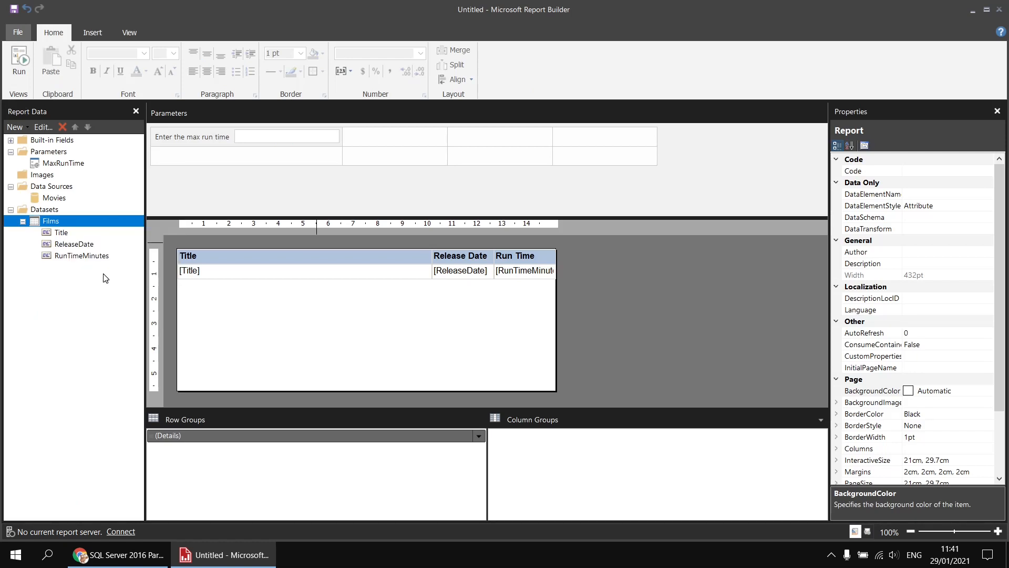
pyautogui.click(305, 134)
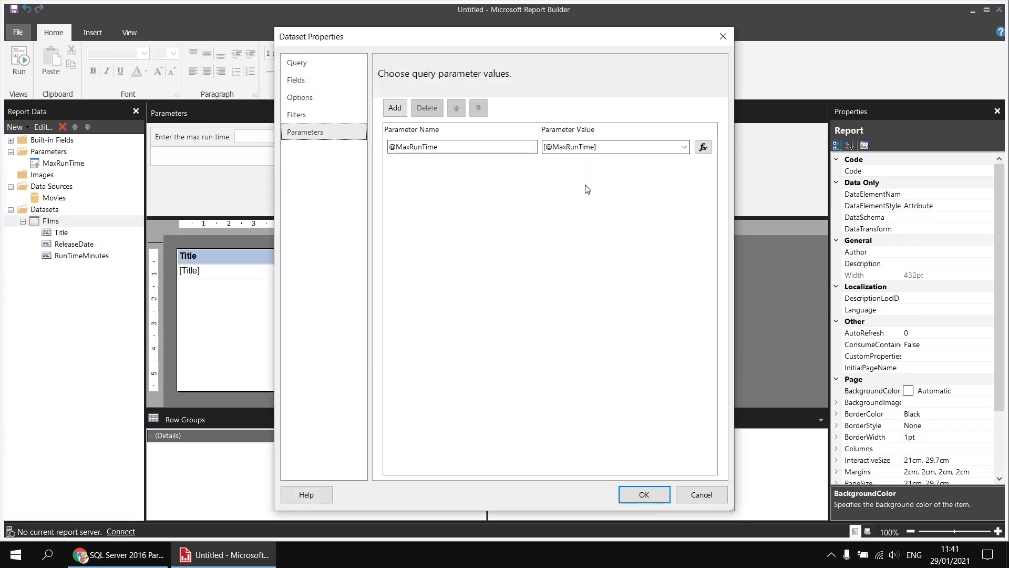
pyautogui.click(645, 493)
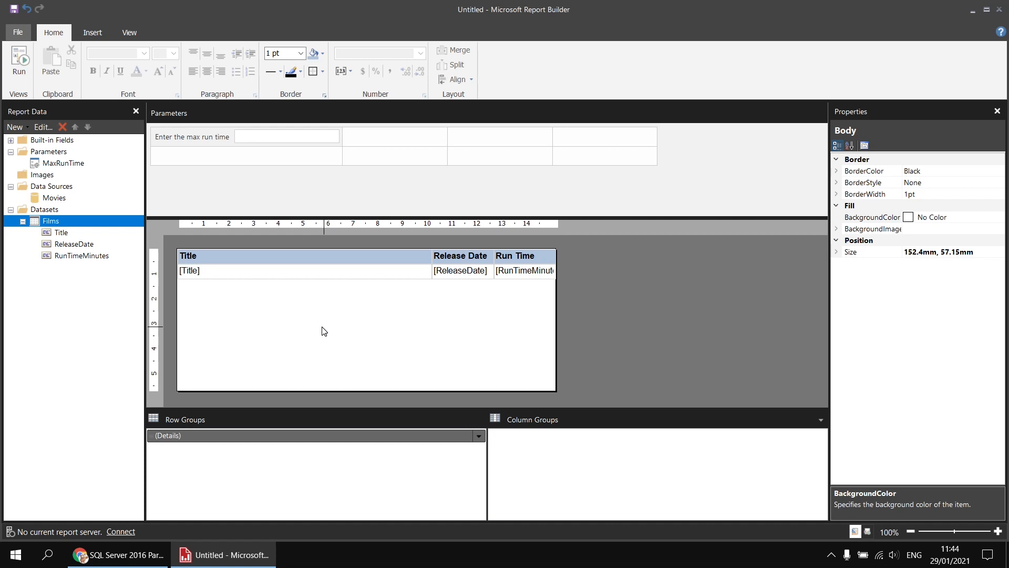
pyautogui.rightClick(78, 224)
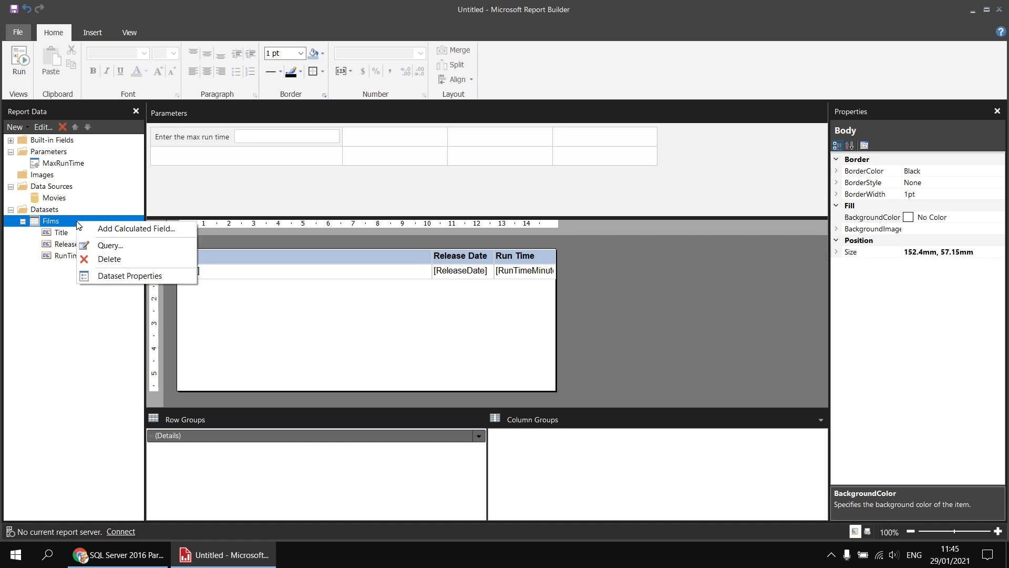
pyautogui.click(121, 276)
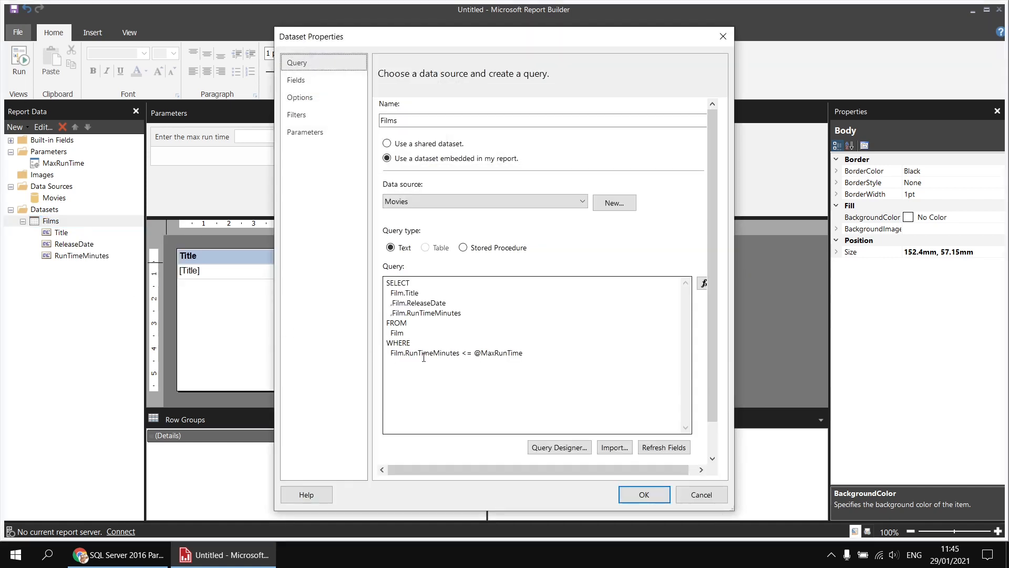
pyautogui.click(526, 354)
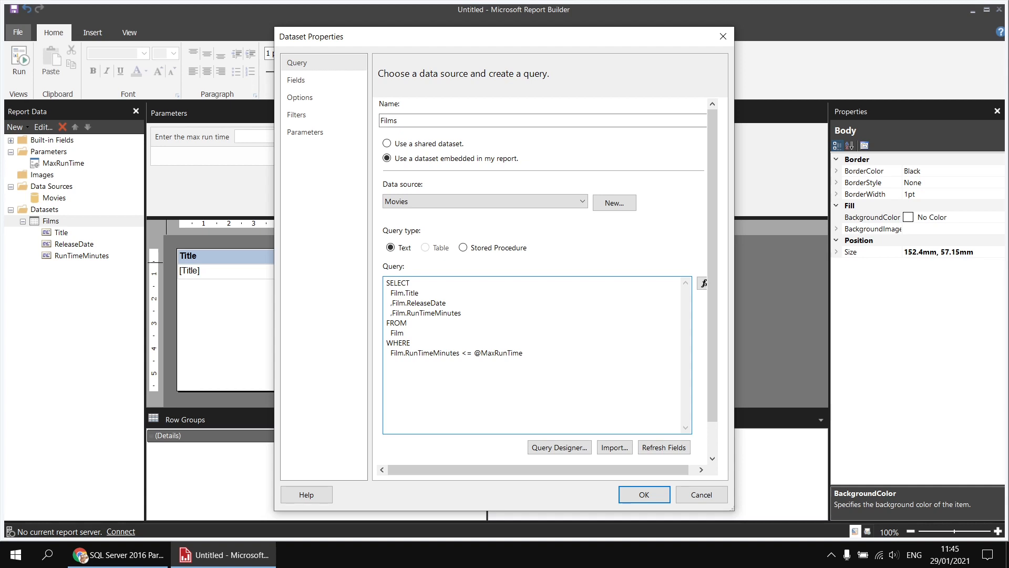
pyautogui.press('Return')
pyautogui.write('AND')
pyautogui.moveTo(392, 303); pyautogui.dragTo(447, 304)
pyautogui.hotkey('ctrl', 'c')
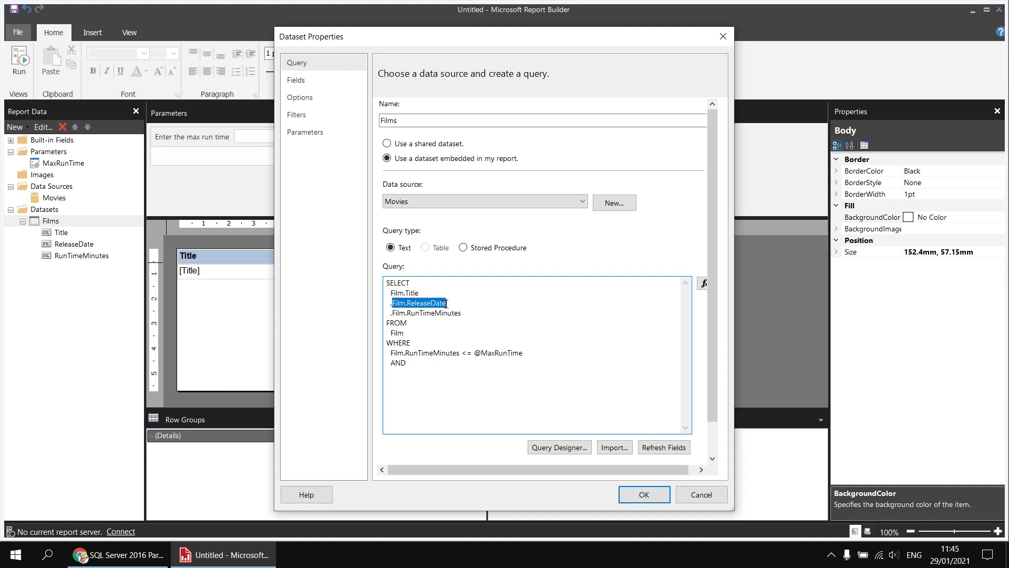
pyautogui.click(439, 363)
pyautogui.hotkey('ctrl', 'v')
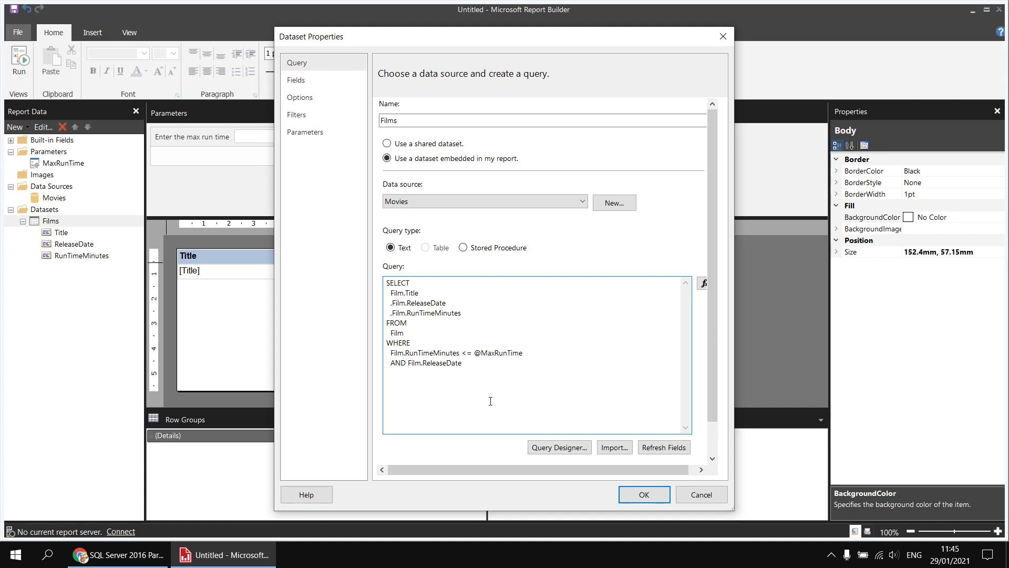
pyautogui.write('>=')
pyautogui.write('@StartDate')
pyautogui.click(634, 497)
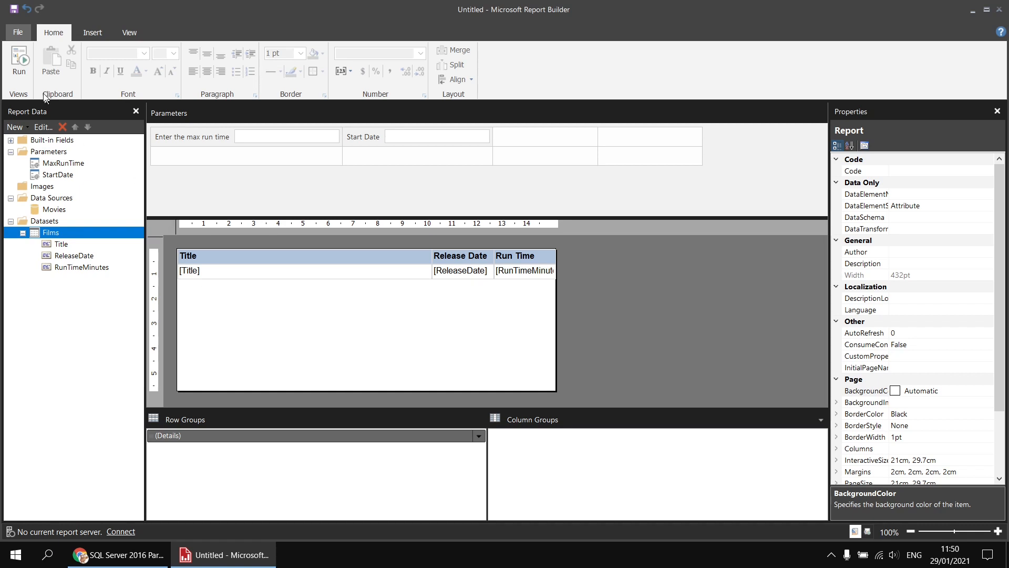
# Run the report with a max run time of 150 and a start date of 1/1/2016, and review the listed films.
pyautogui.click(20, 67)
pyautogui.click(122, 111)
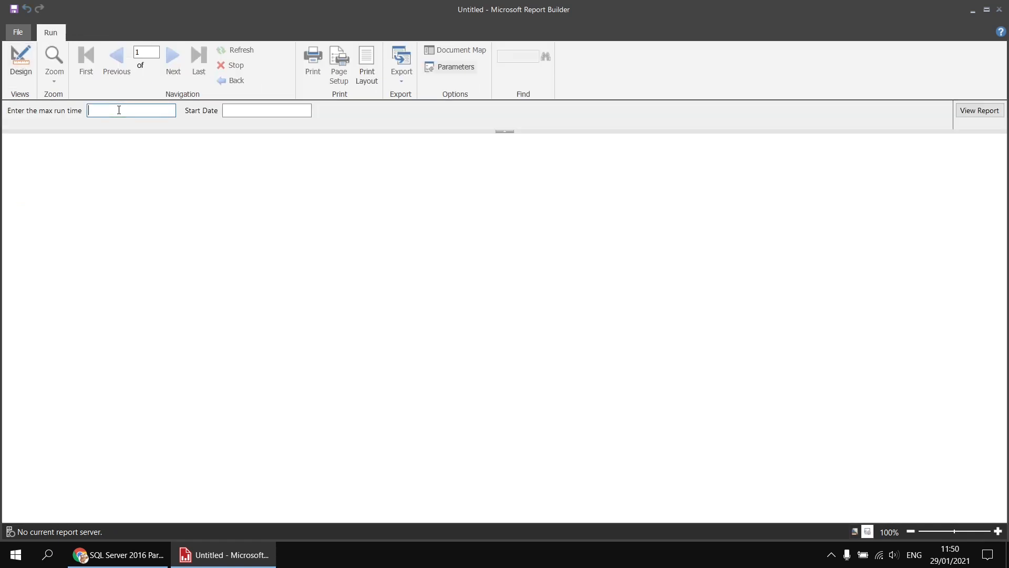
pyautogui.write('150')
pyautogui.press('Tab')
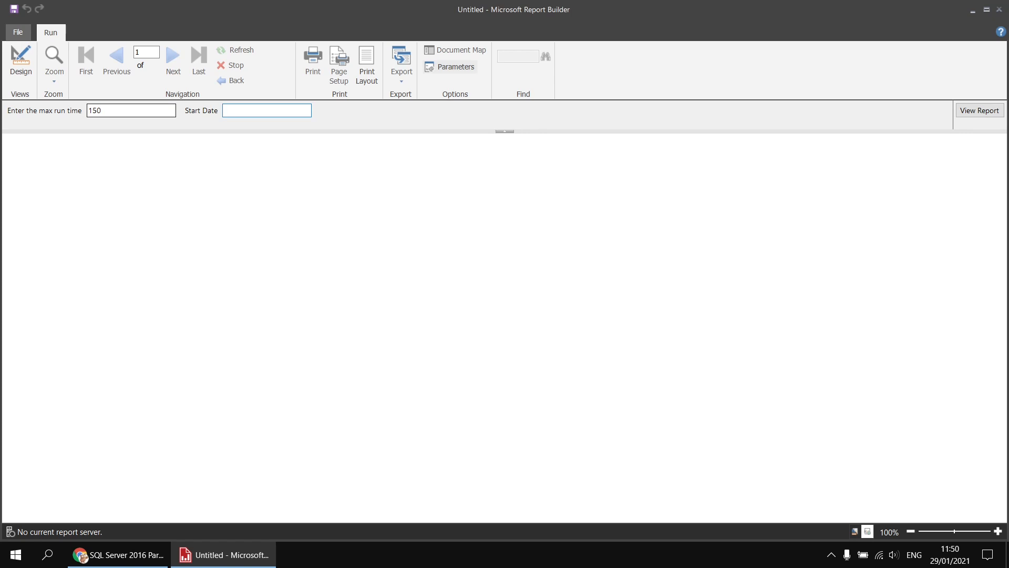
pyautogui.write('1/')
pyautogui.write('1/2016')
pyautogui.click(235, 111)
pyautogui.write('/')
pyautogui.click(972, 115)
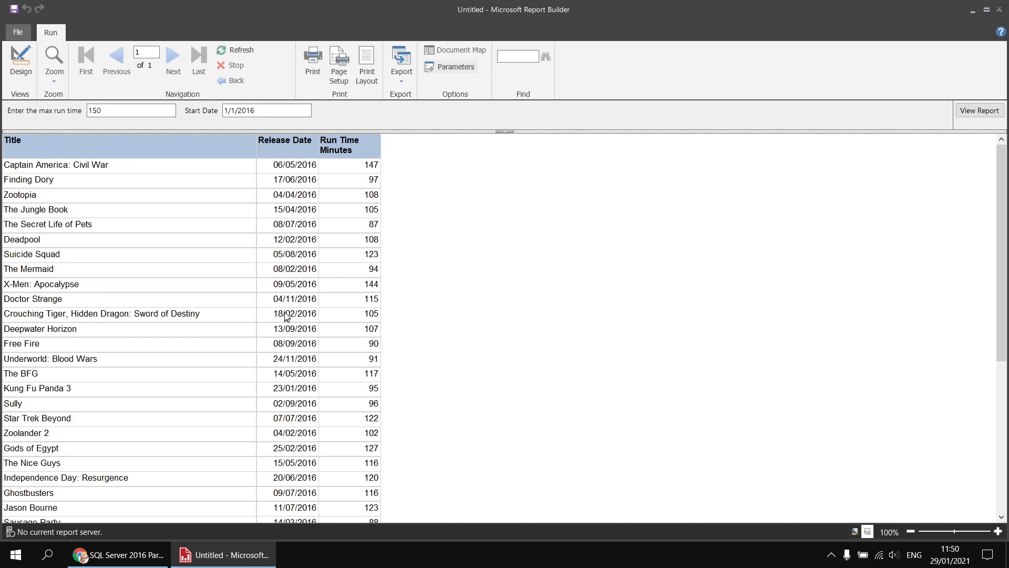
pyautogui.scroll(-6, 339, 316)
pyautogui.scroll(-4, 341, 319)
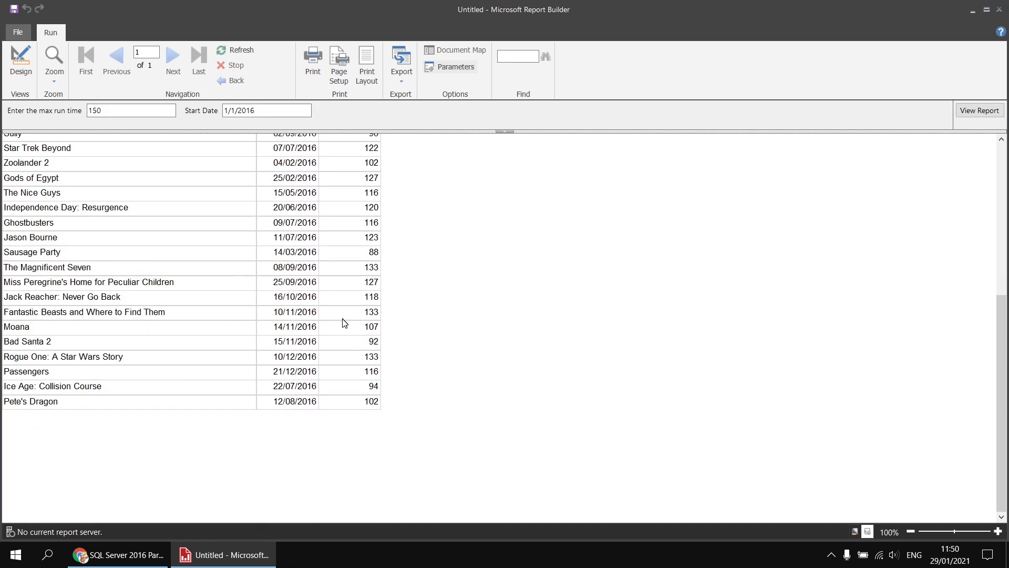
pyautogui.scroll(10, 362, 380)
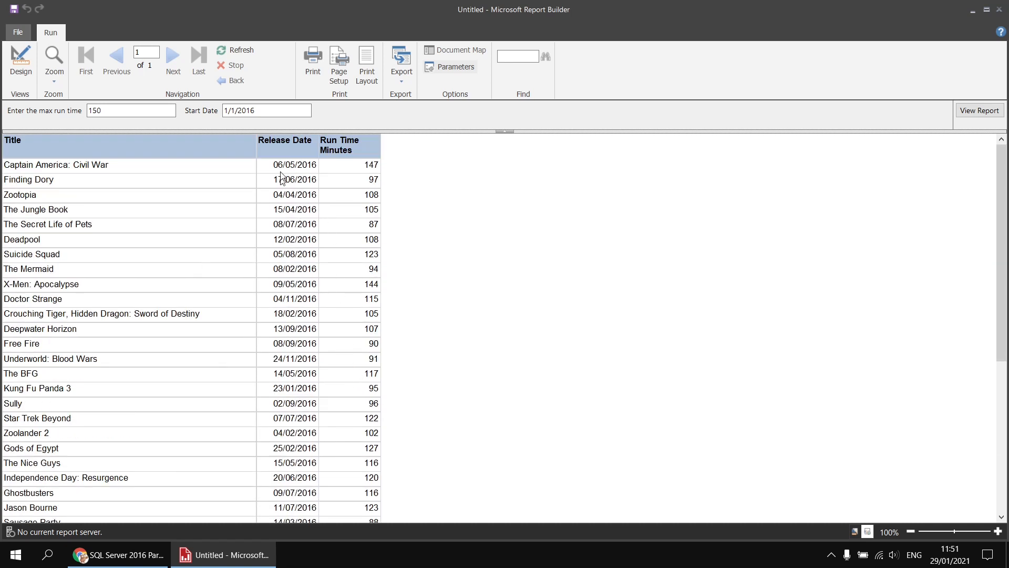
# Rerun the report with the start date written as 1 Jan 2016.
pyautogui.click(270, 110)
pyautogui.moveTo(256, 110); pyautogui.dragTo(214, 113)
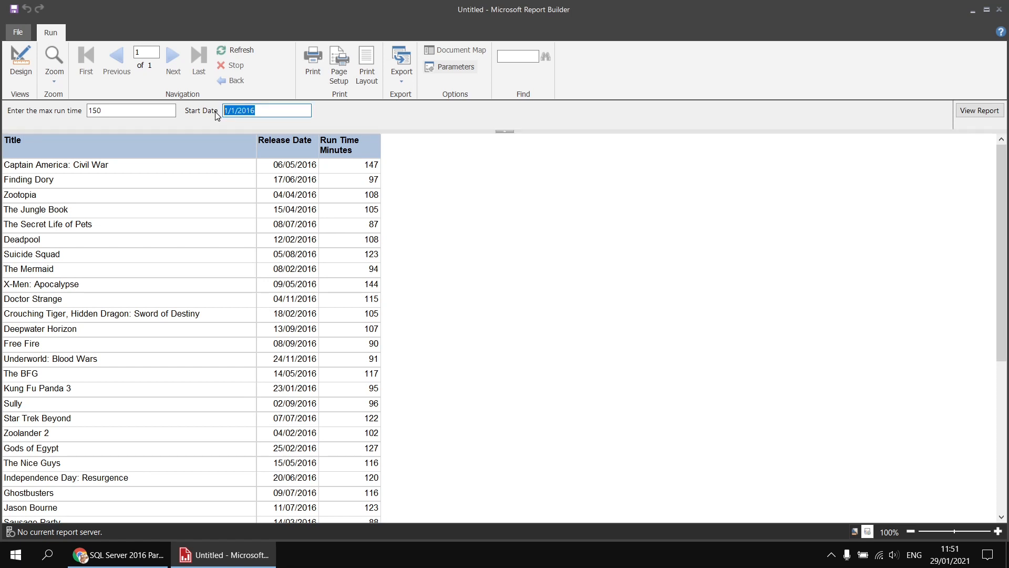
pyautogui.write('1 Jan 2016')
pyautogui.press('Return')
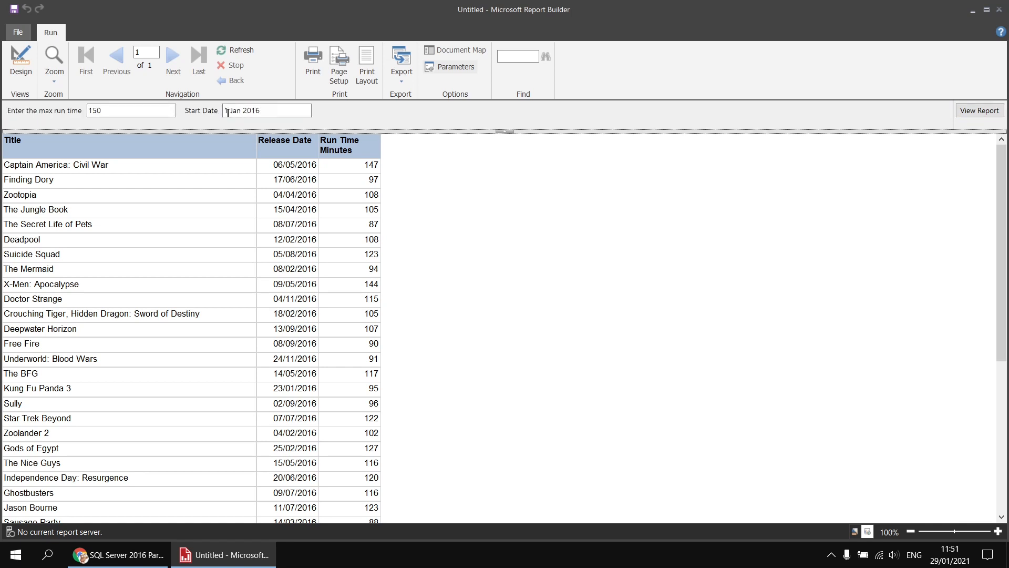
# Change the start date's month to Dec and rerun the report for 1 Dec 2016.
pyautogui.moveTo(261, 112); pyautogui.dragTo(230, 112)
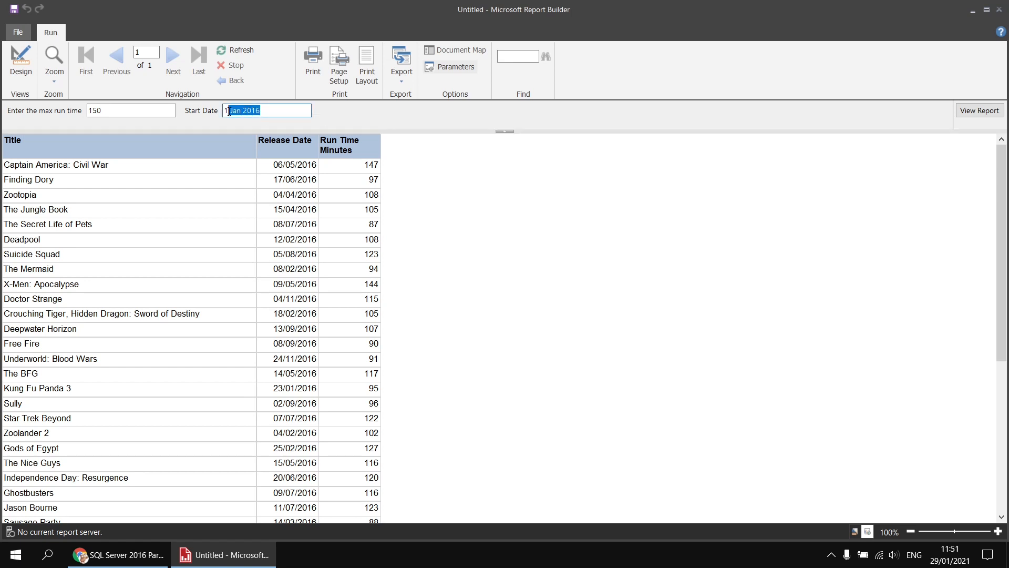
pyautogui.doubleClick(236, 111)
pyautogui.write('Dec')
pyautogui.press('Return')
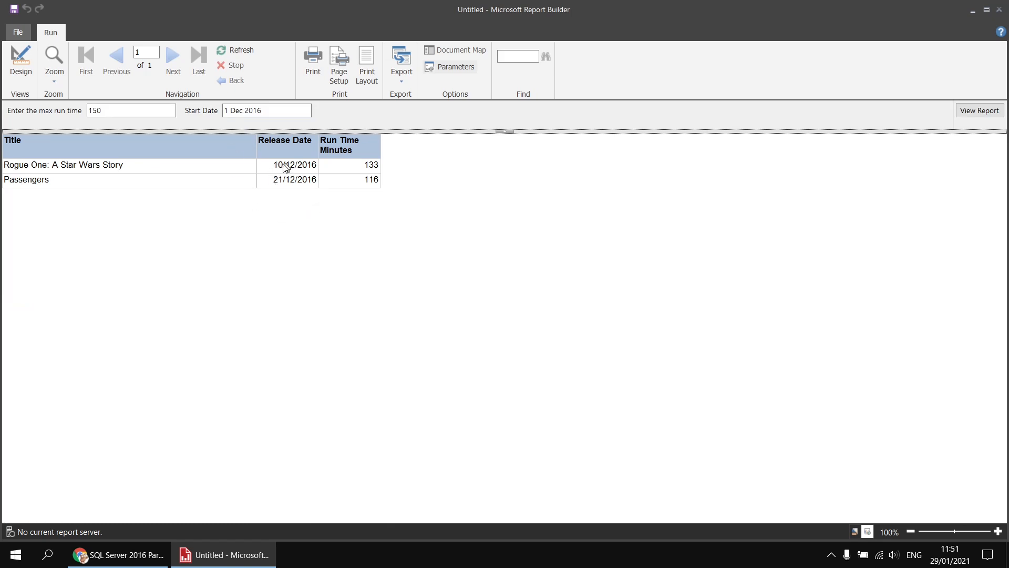
# Rewrite the start date in numeric form as 1/12/2016 and rerun the report.
pyautogui.click(242, 108)
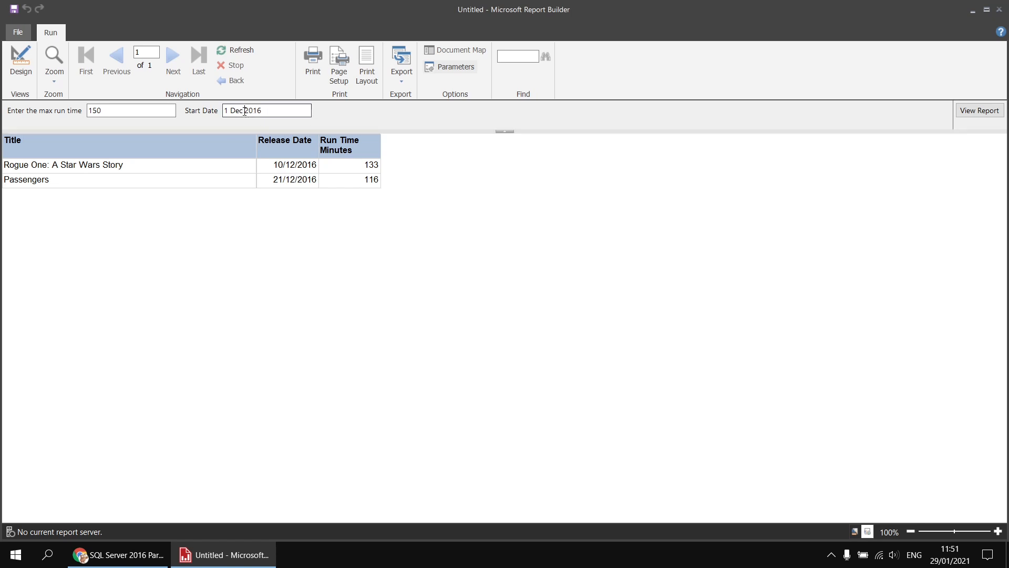
pyautogui.moveTo(246, 111); pyautogui.dragTo(229, 111)
pyautogui.write('/12/')
pyautogui.press('Return')
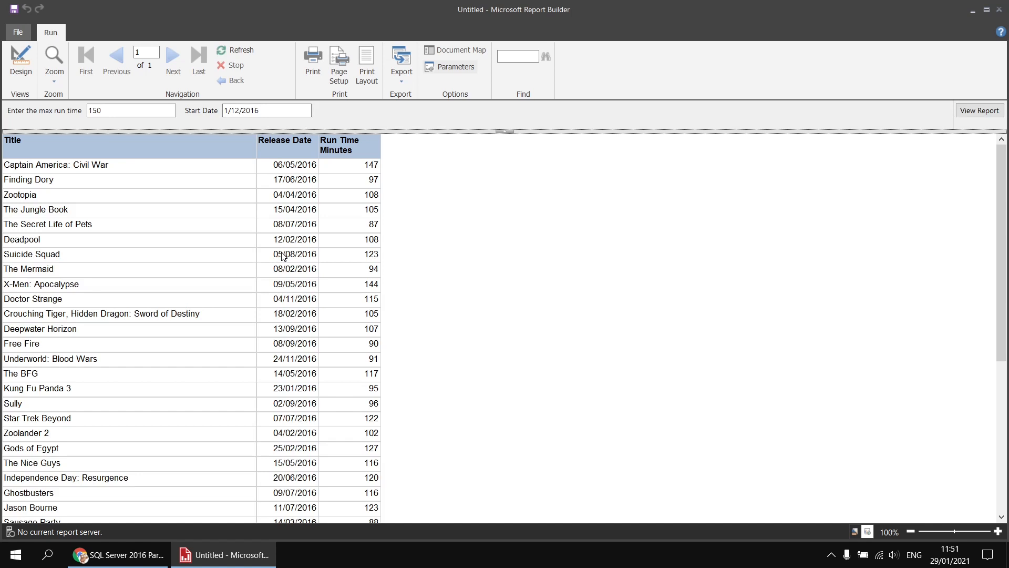
# Try to run the report with a start date of 13/12/2016, read the error details and dismiss the message.
pyautogui.click(225, 110)
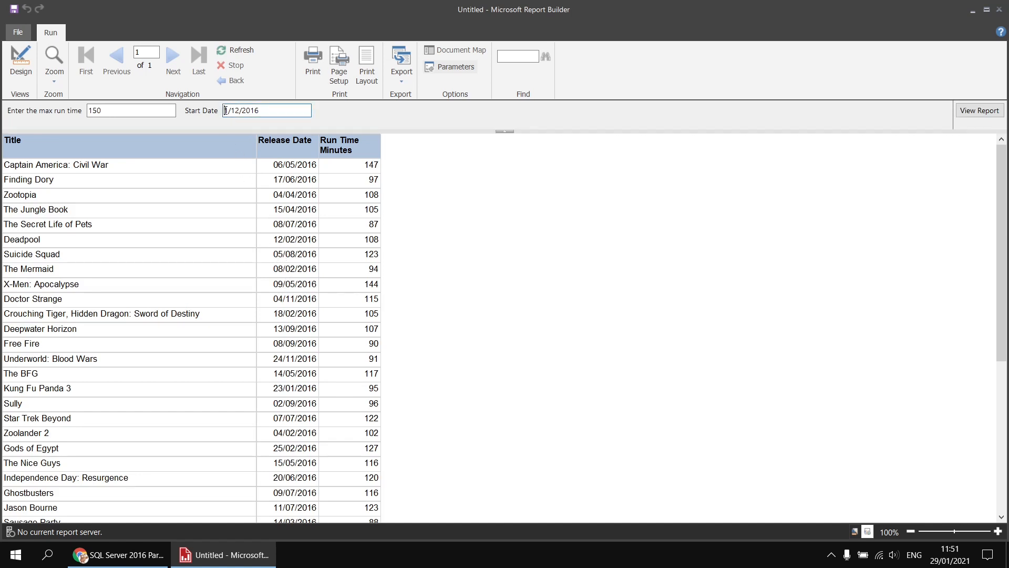
pyautogui.moveTo(224, 111); pyautogui.dragTo(240, 110)
pyautogui.click(227, 111)
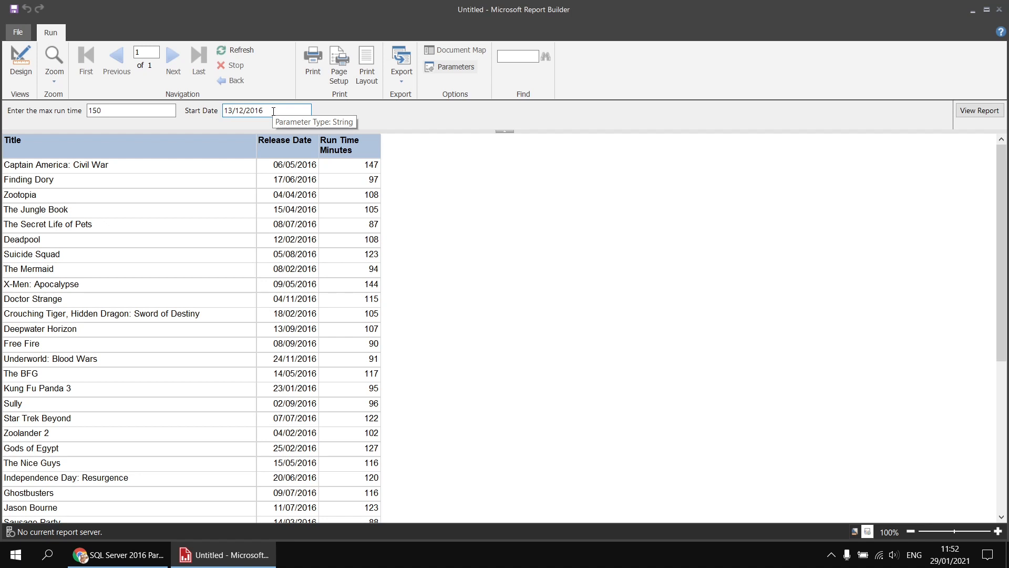
pyautogui.press('Return')
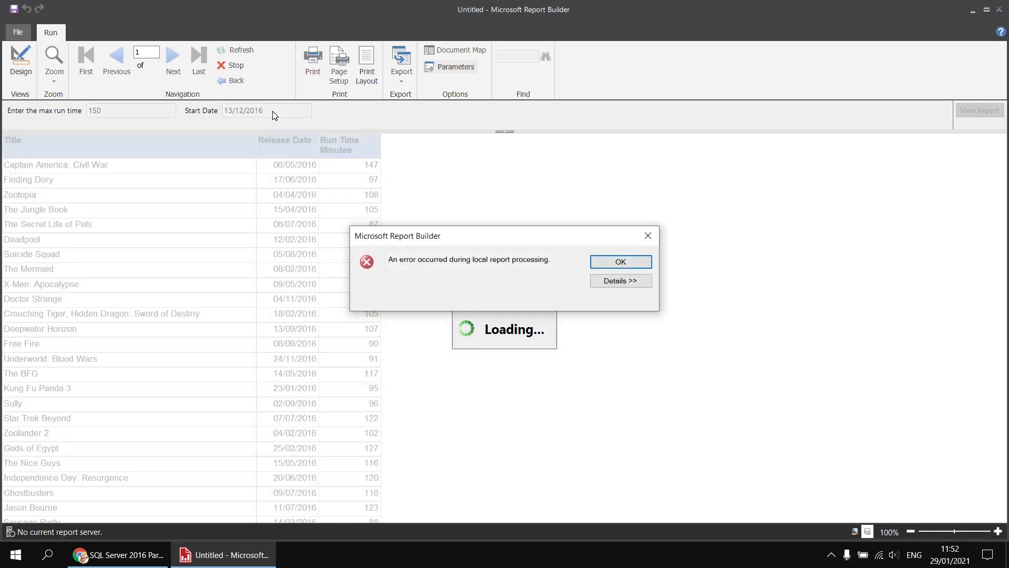
pyautogui.click(622, 282)
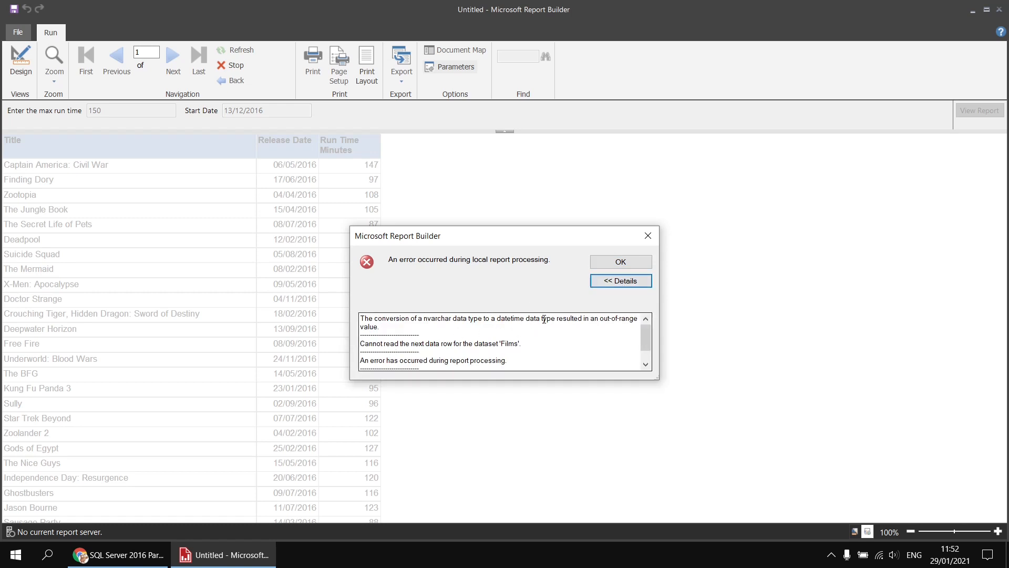
pyautogui.click(619, 263)
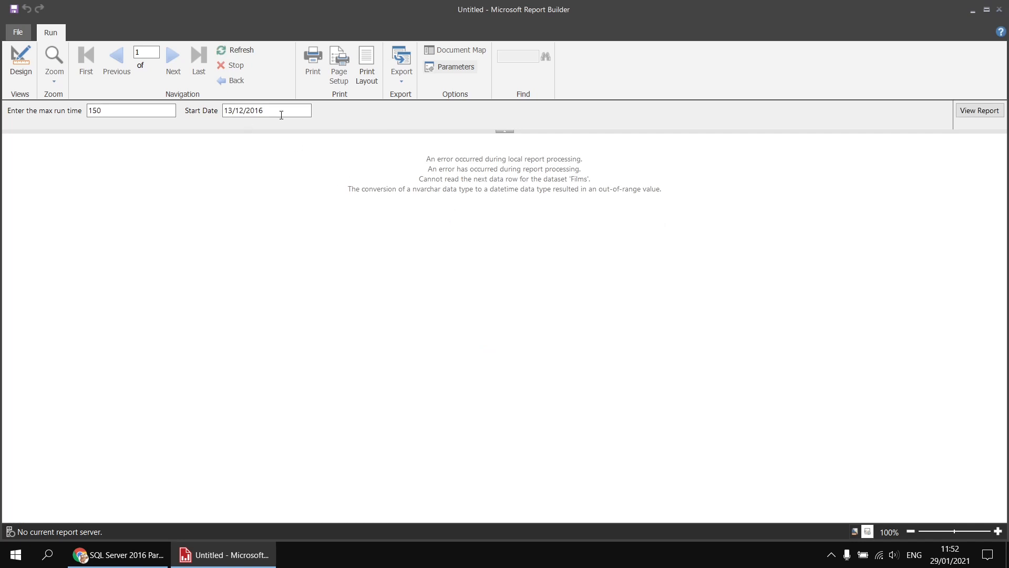
# Compare the parameter types of the start date and max run time prompts.
pyautogui.click(259, 111)
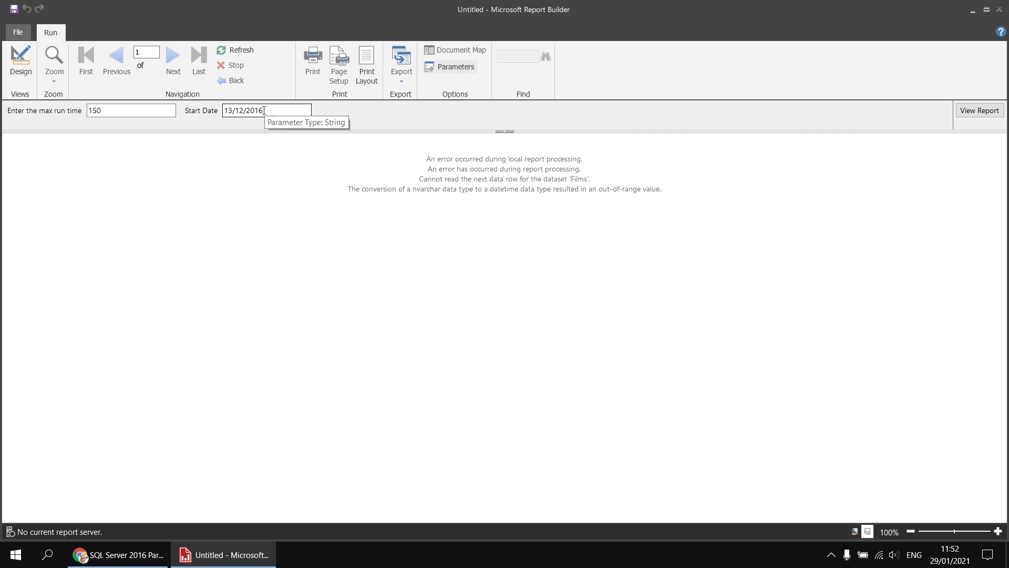
pyautogui.click(153, 107)
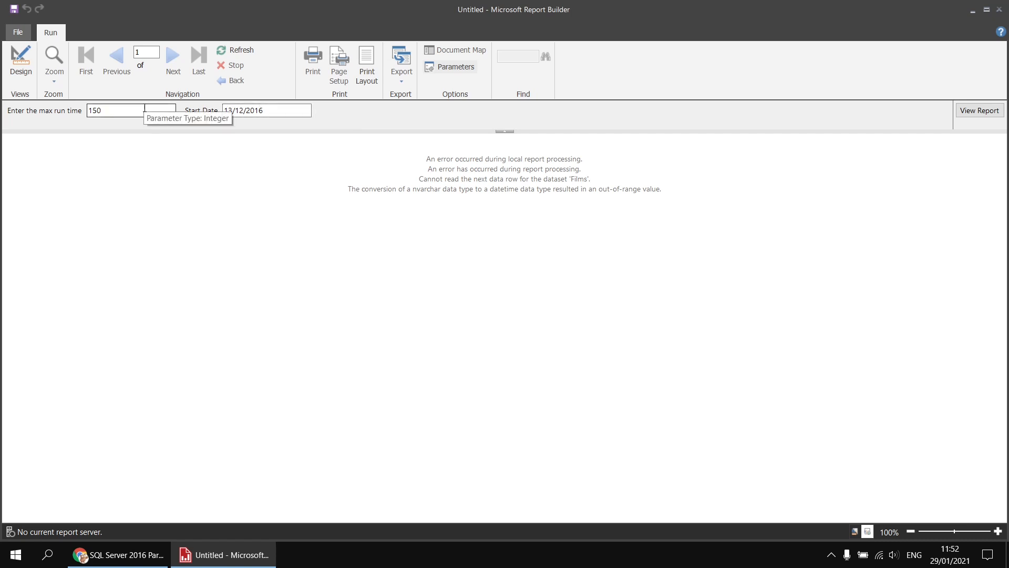
pyautogui.click(278, 111)
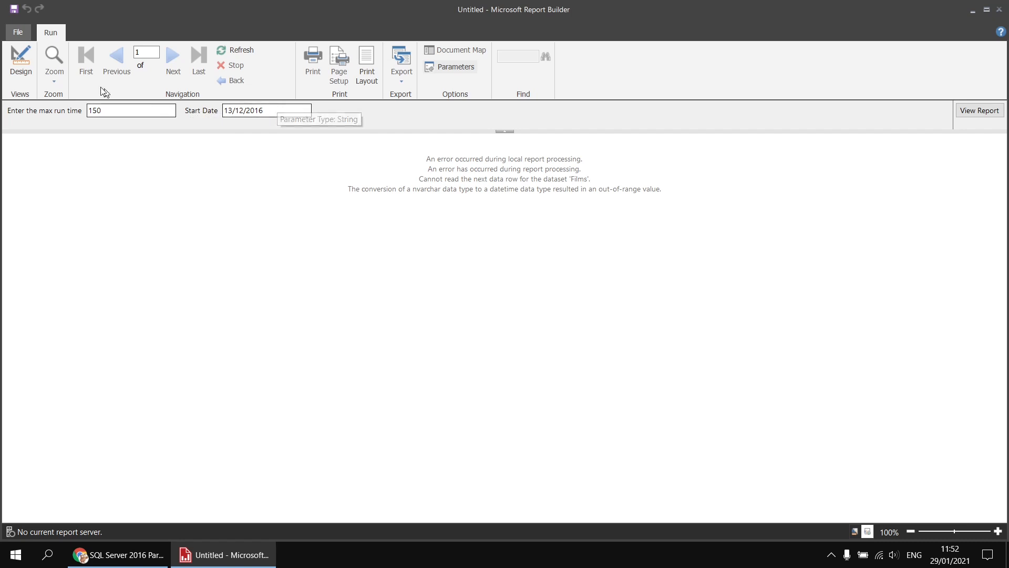
# In the report design, set the StartDate parameter's data type to Date/Time and its prompt to "Pick Start Date".
pyautogui.click(20, 59)
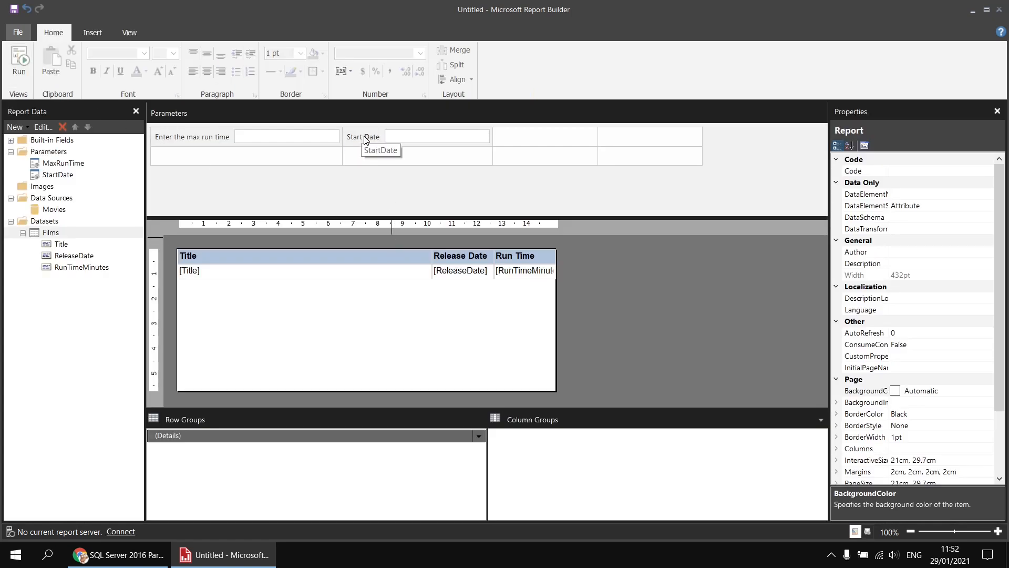
pyautogui.doubleClick(365, 138)
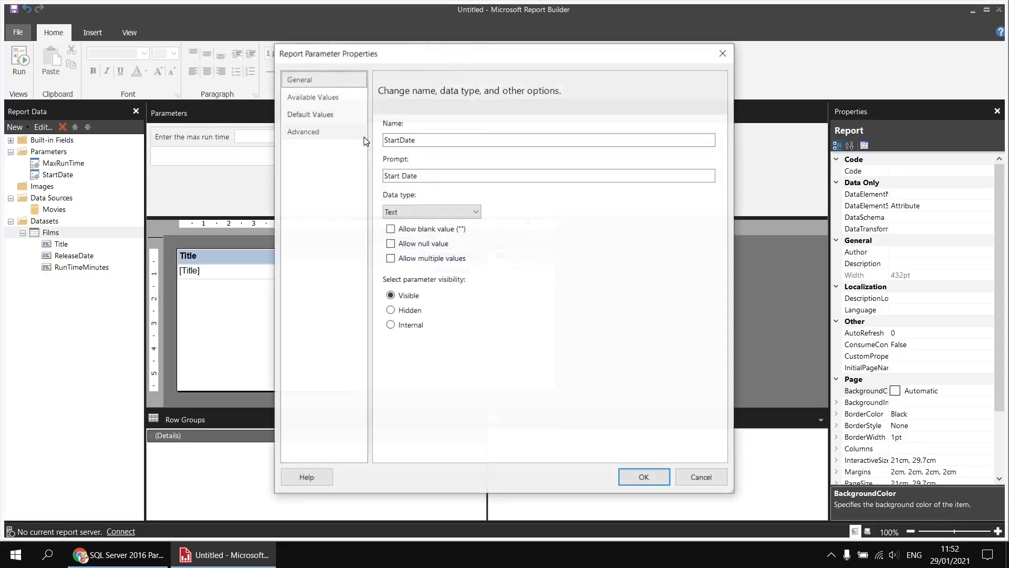
pyautogui.click(408, 211)
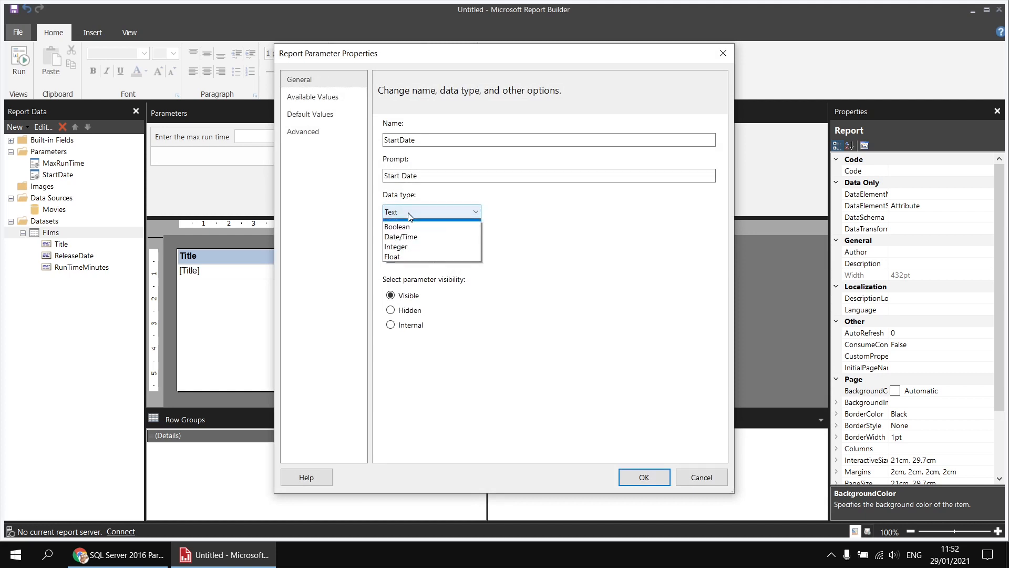
pyautogui.click(409, 245)
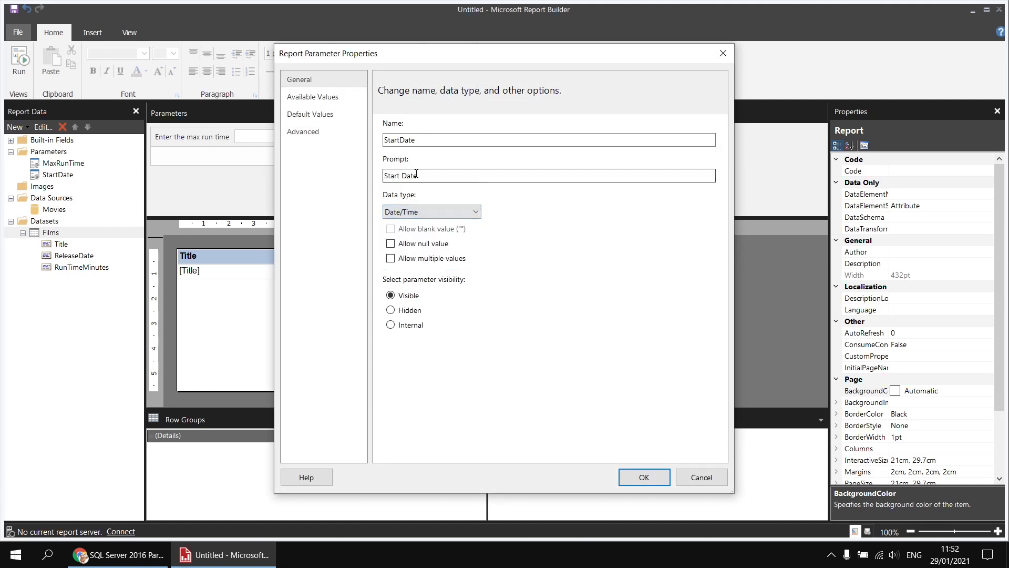
pyautogui.click(387, 175)
pyautogui.write('Pick')
pyautogui.click(644, 477)
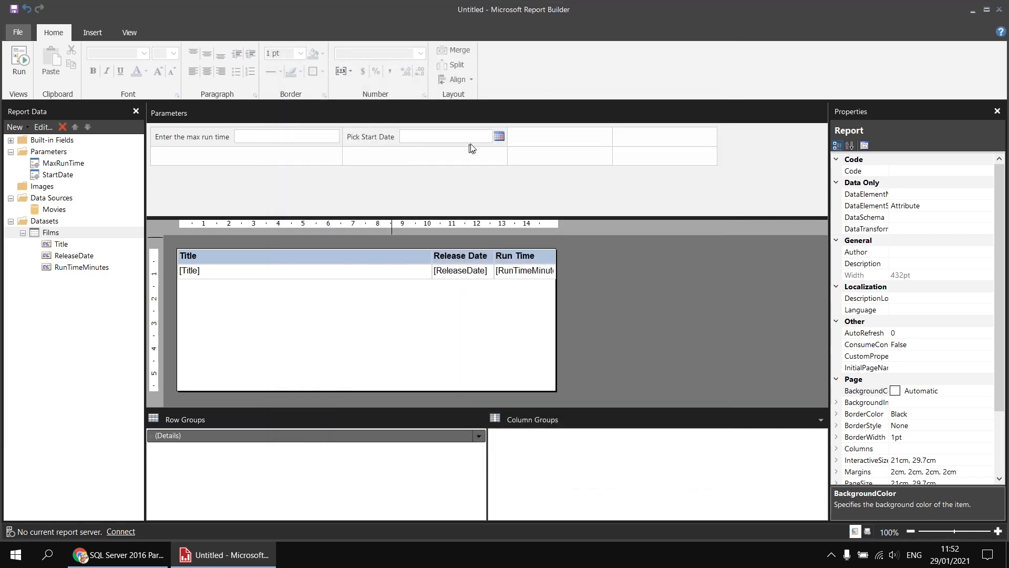
# Test the Date/Time parameter by running the report with a max run time of 150 and a start date of 13/12/2016.
pyautogui.click(20, 62)
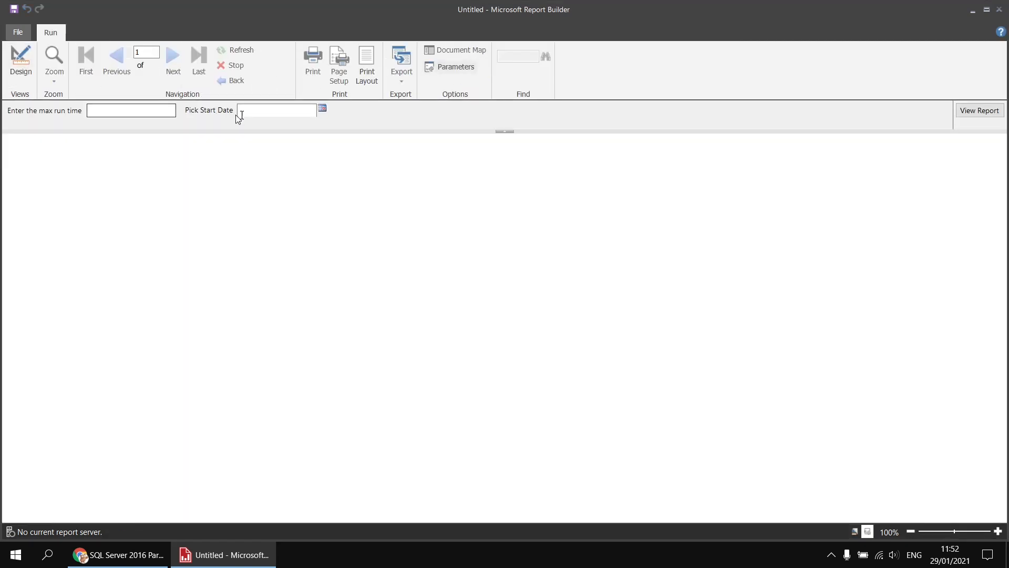
pyautogui.click(323, 109)
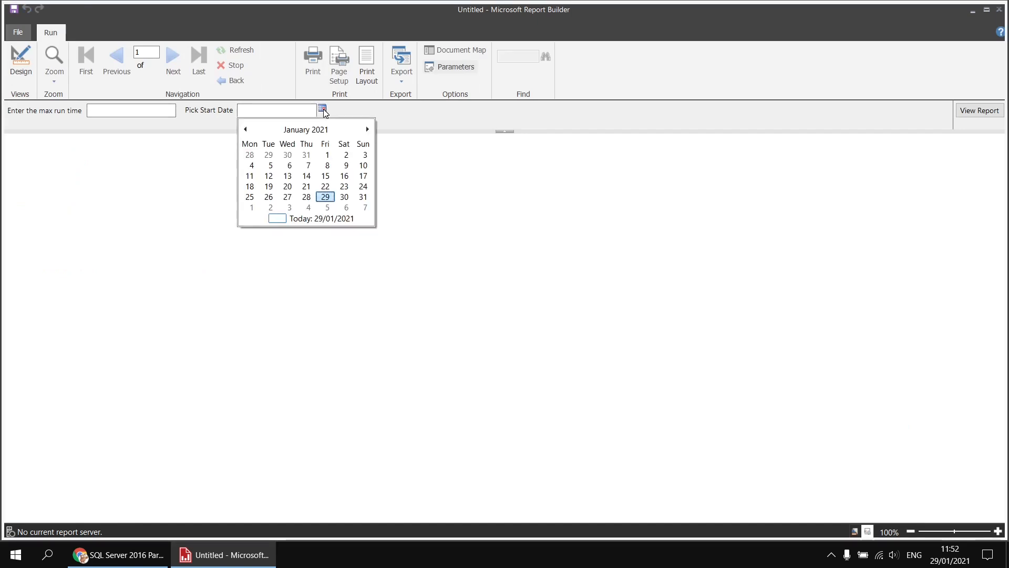
pyautogui.click(143, 112)
pyautogui.write('155')
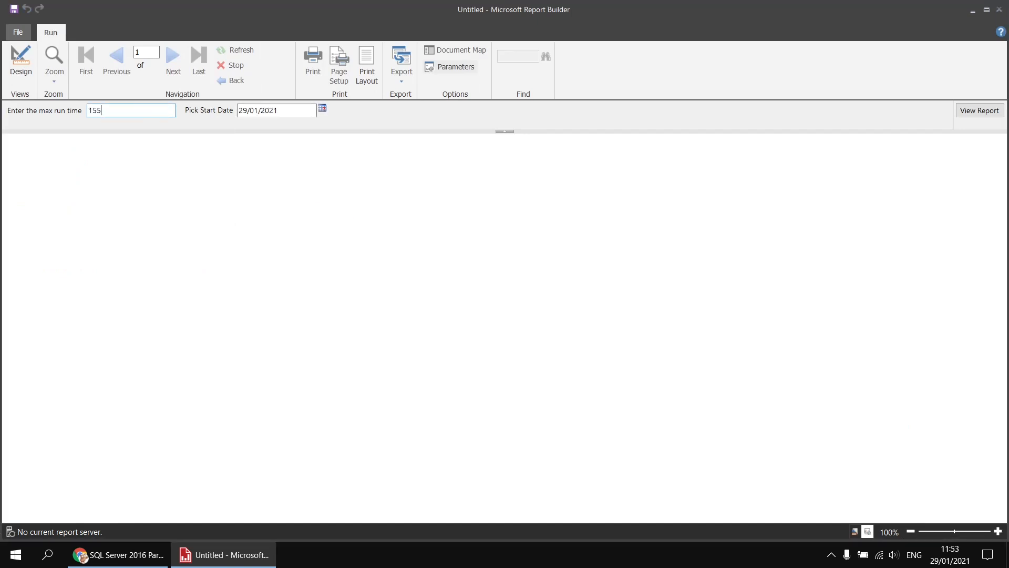
pyautogui.press('BackSpace')
pyautogui.write('0')
pyautogui.press('Tab')
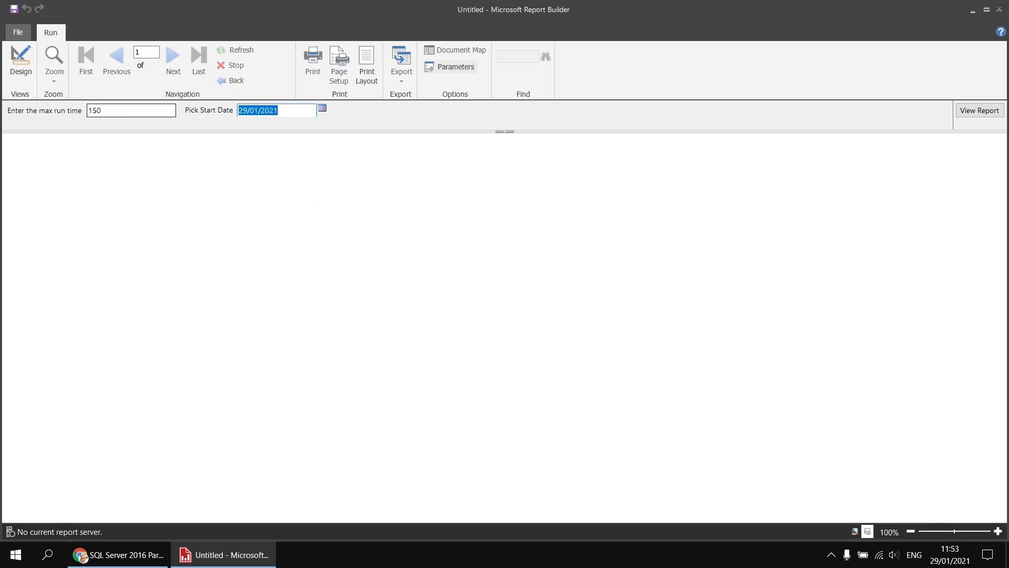
pyautogui.write('13/12/2016')
pyautogui.press('Return')
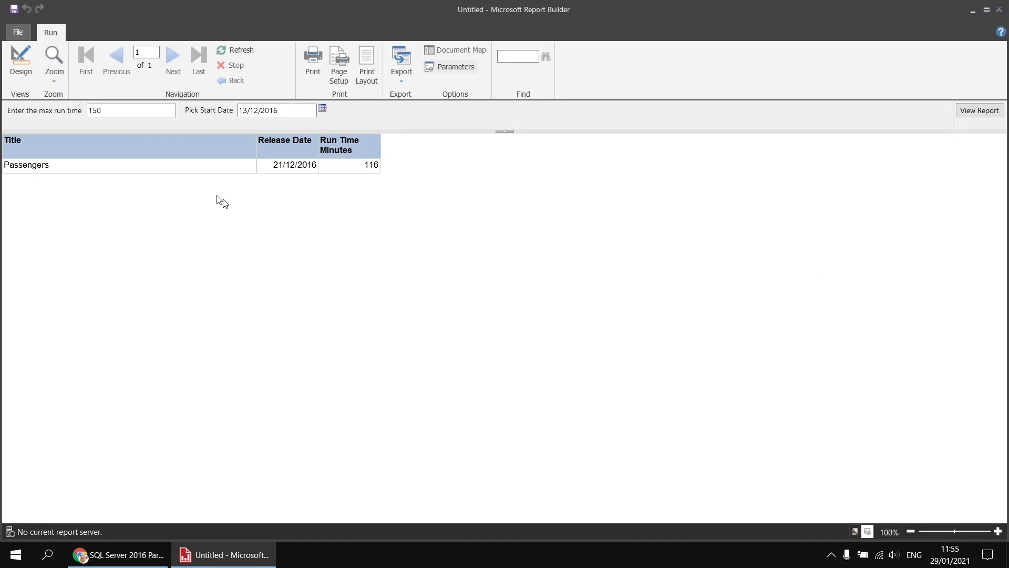
pyautogui.click(28, 63)
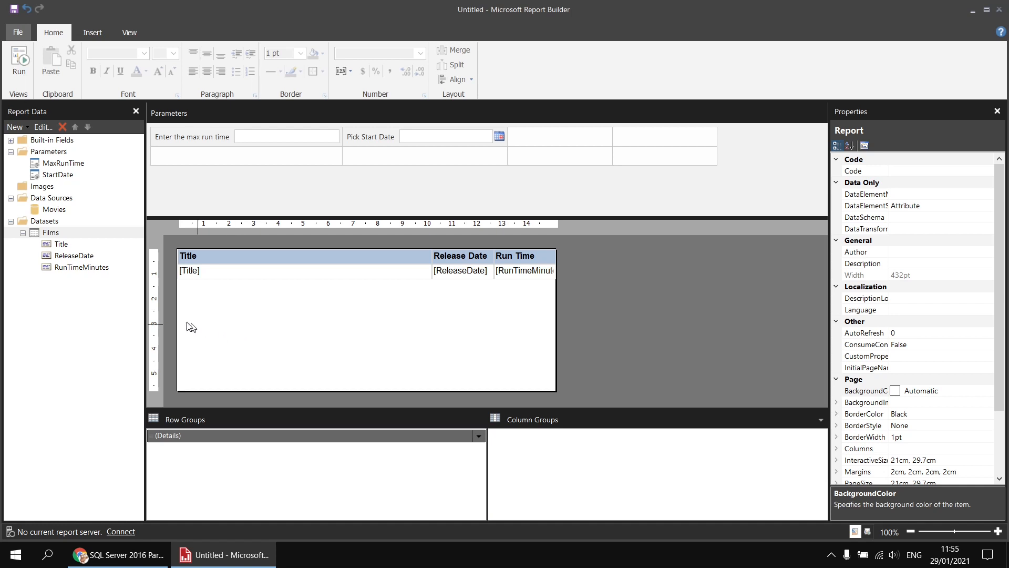
pyautogui.rightClick(72, 237)
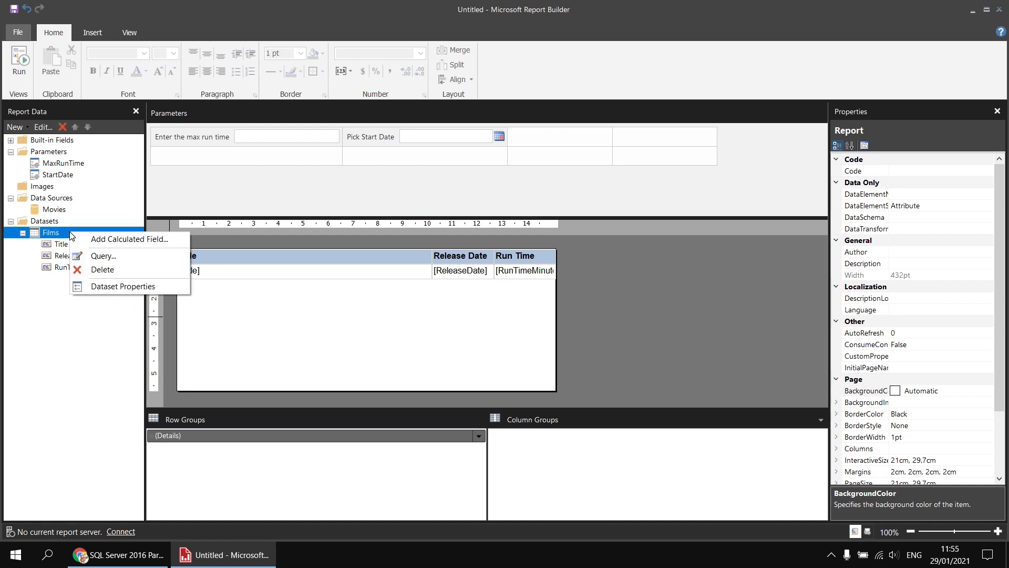
pyautogui.click(121, 257)
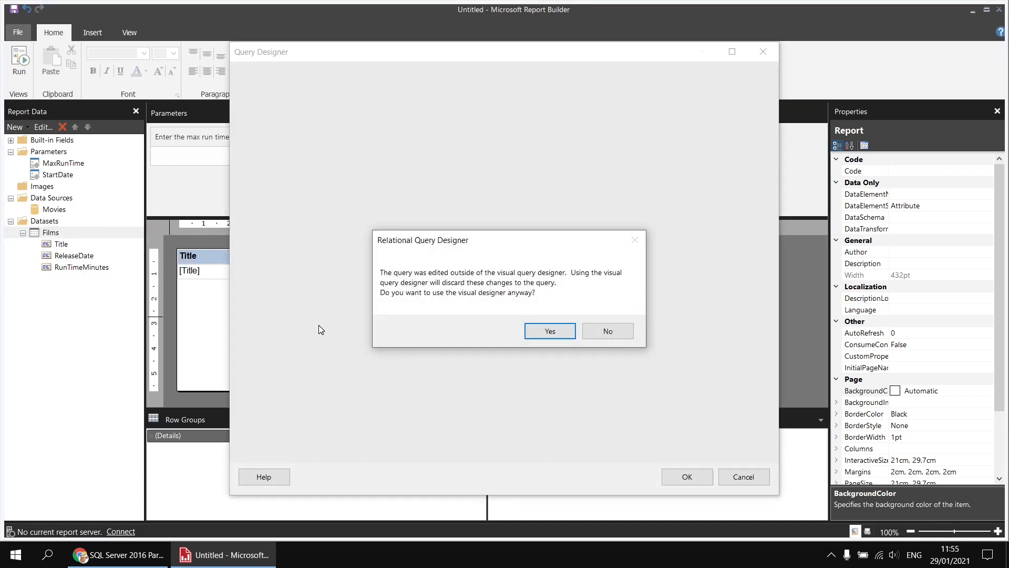
pyautogui.click(608, 331)
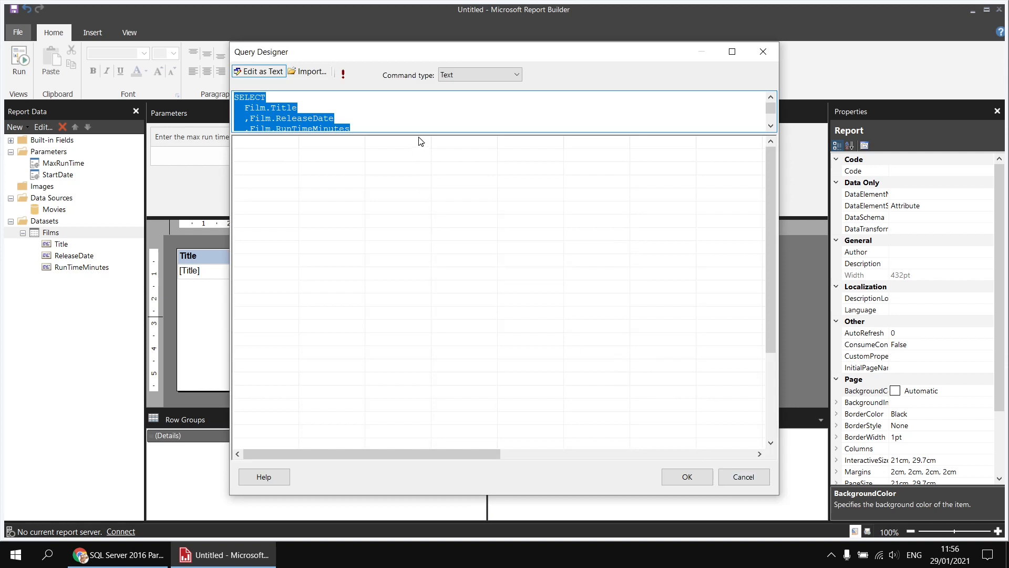
pyautogui.moveTo(418, 134); pyautogui.dragTo(405, 276)
pyautogui.click(445, 187)
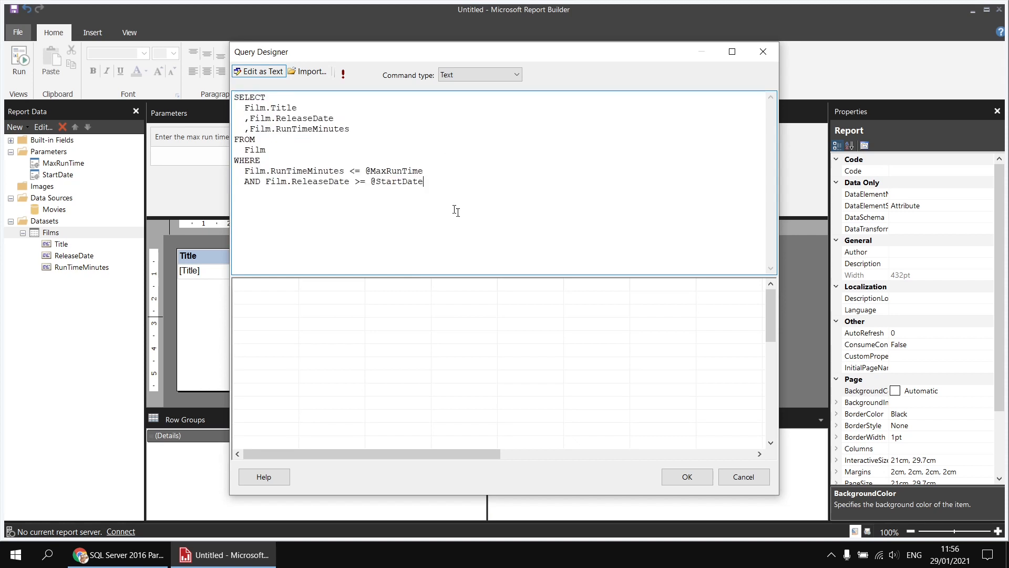
pyautogui.moveTo(367, 181); pyautogui.dragTo(356, 181)
pyautogui.write('BETWEEN')
pyautogui.click(457, 180)
pyautogui.write('AND')
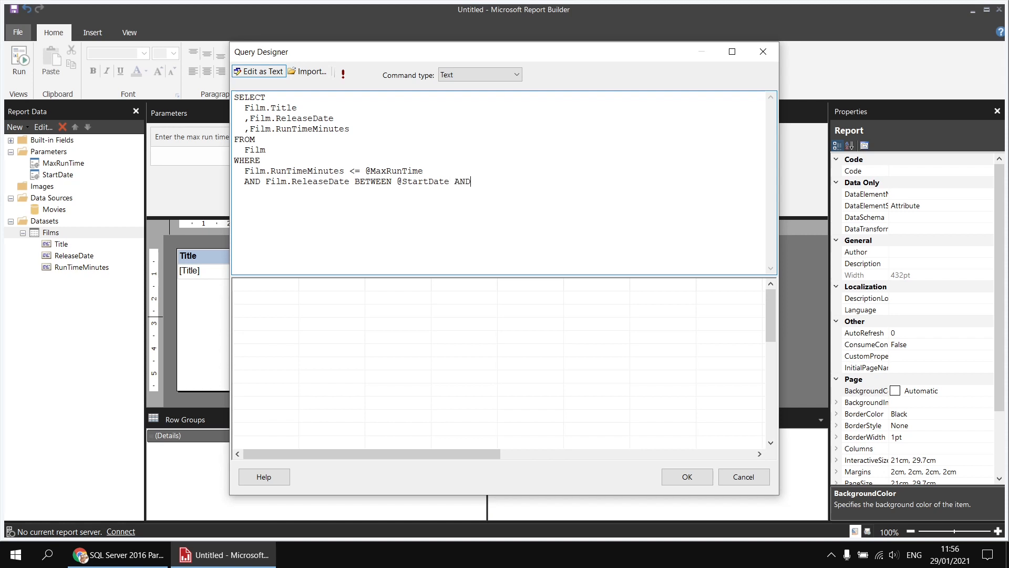
pyautogui.write(' @EndDate')
pyautogui.click(686, 476)
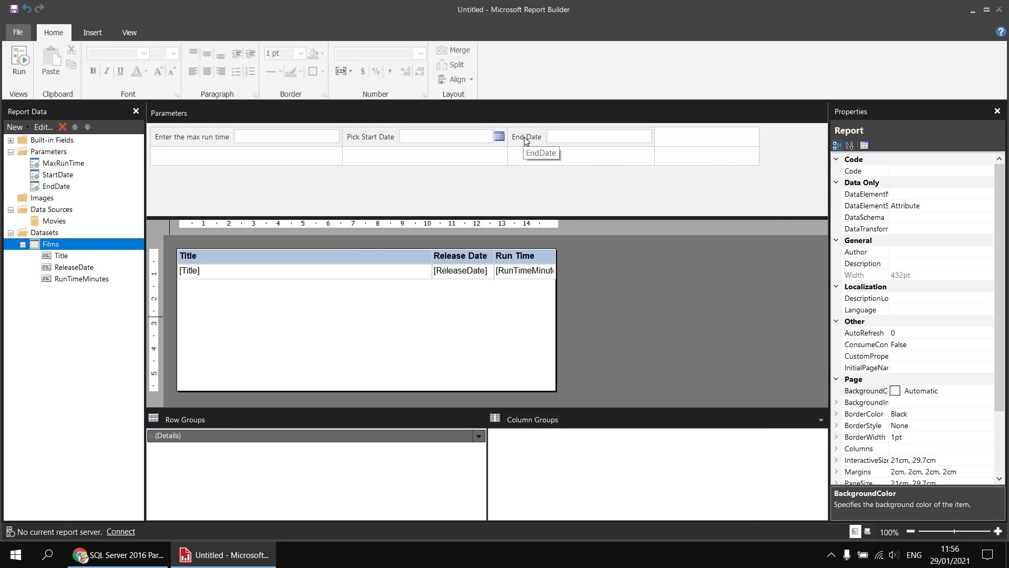
pyautogui.rightClick(77, 244)
pyautogui.click(121, 298)
pyautogui.click(308, 135)
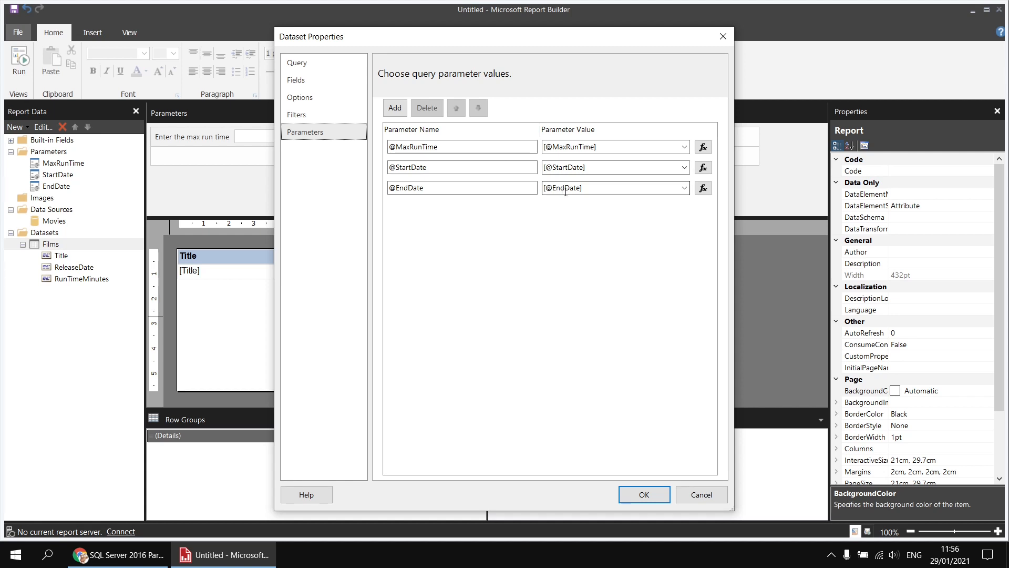
pyautogui.click(651, 495)
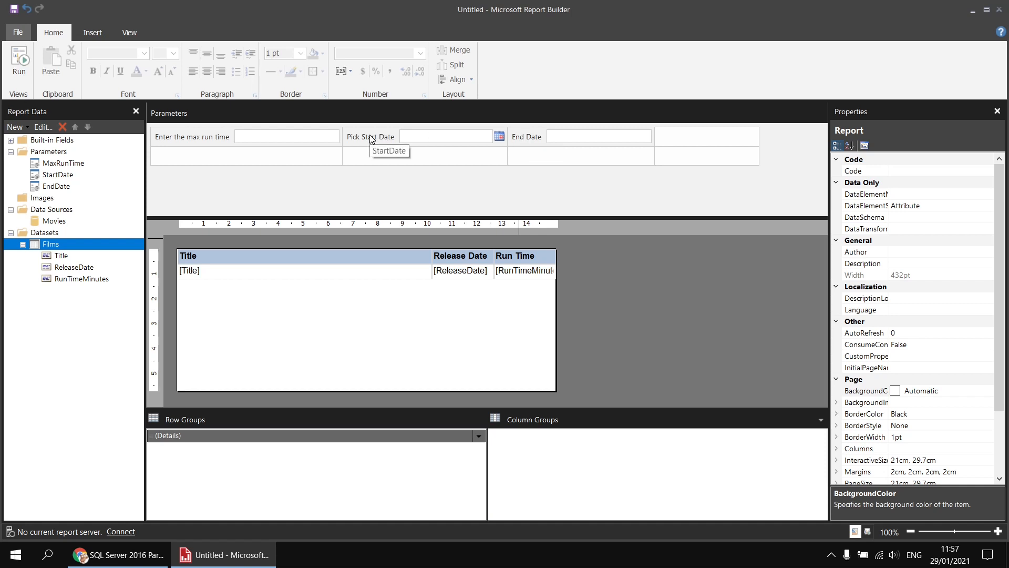
# Review the Films dataset's full query text in its properties and close them without changes.
pyautogui.rightClick(81, 246)
pyautogui.click(120, 300)
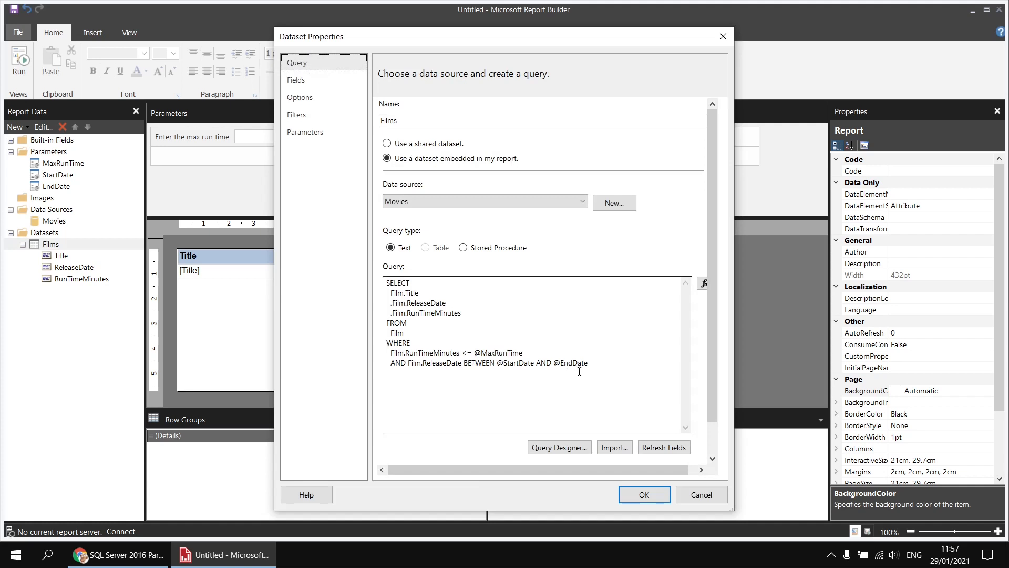
pyautogui.moveTo(386, 283); pyautogui.dragTo(591, 365)
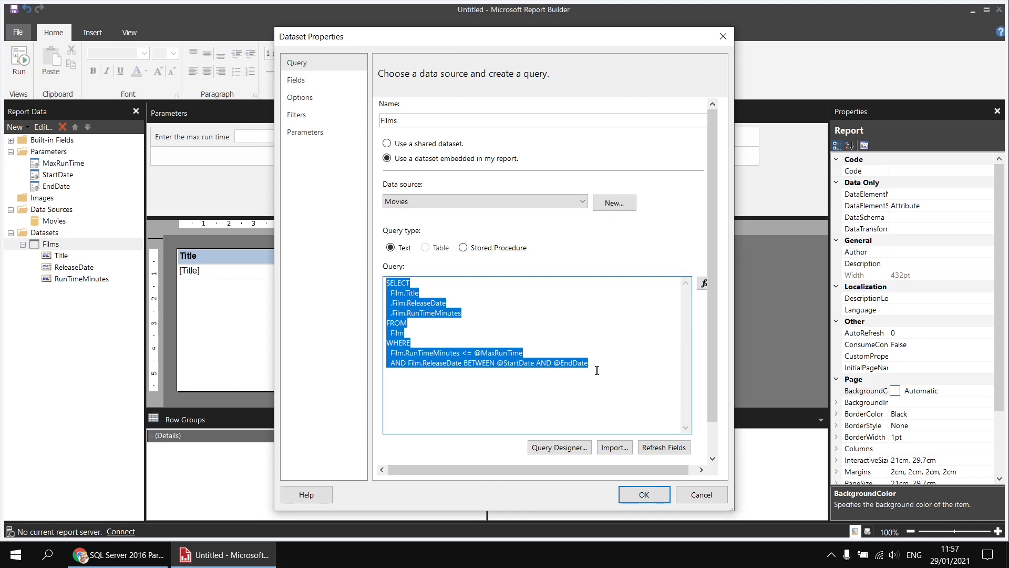
pyautogui.click(701, 494)
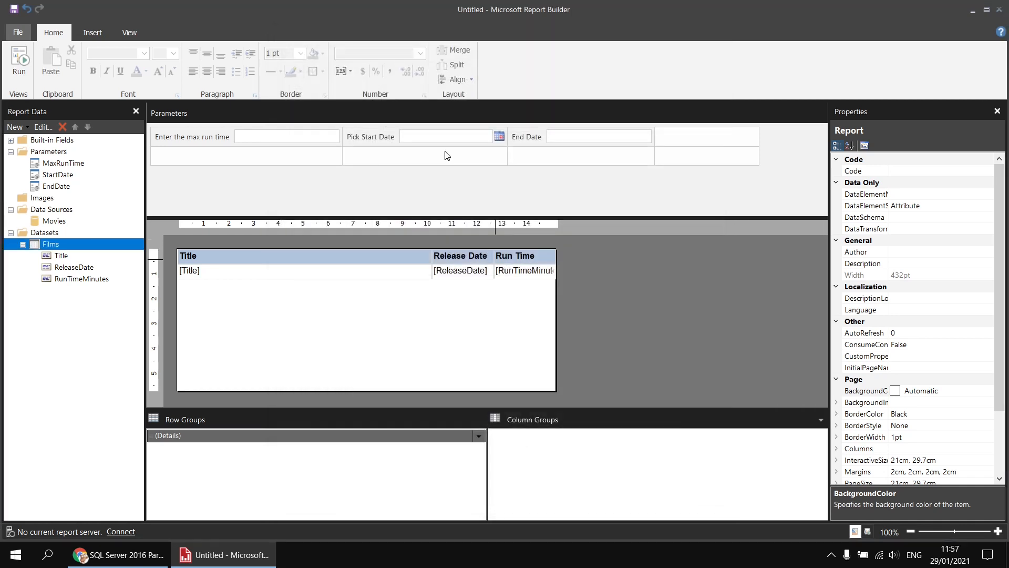
# Set the EndDate parameter's data type to Date/Time and its prompt to "Pick End Date".
pyautogui.doubleClick(523, 138)
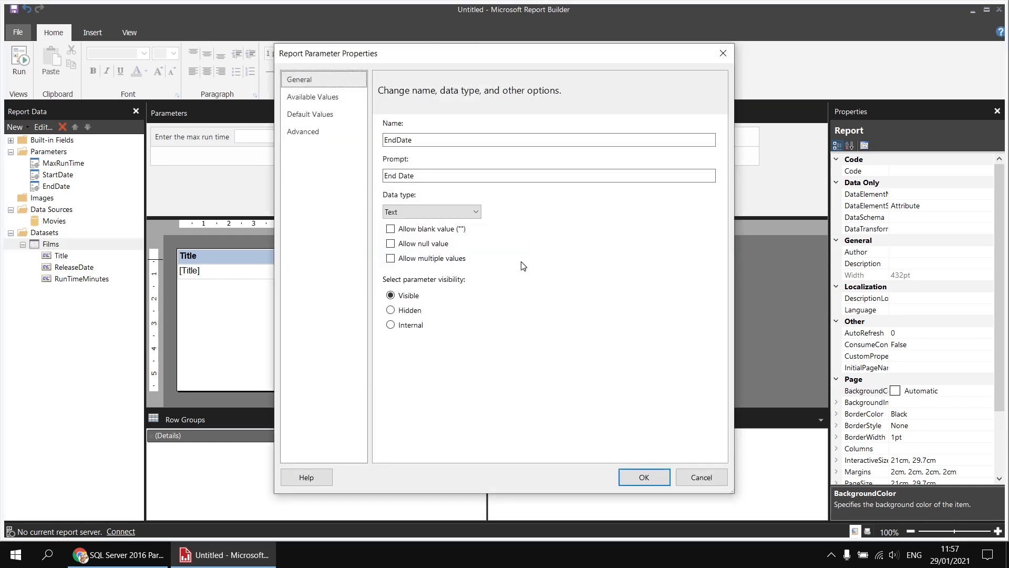
pyautogui.click(476, 213)
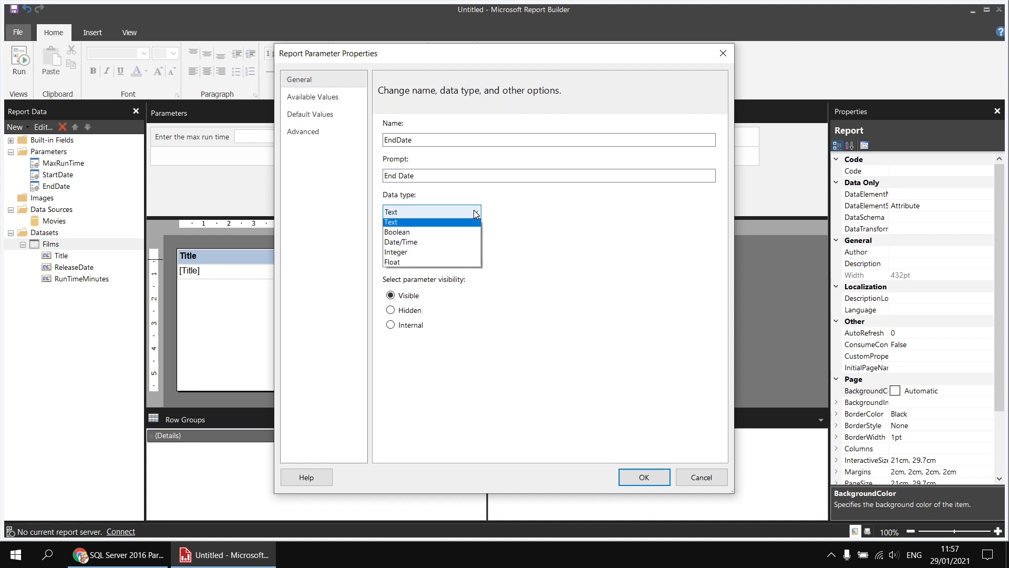
pyautogui.click(418, 245)
pyautogui.click(398, 176)
pyautogui.press('BackSpace')
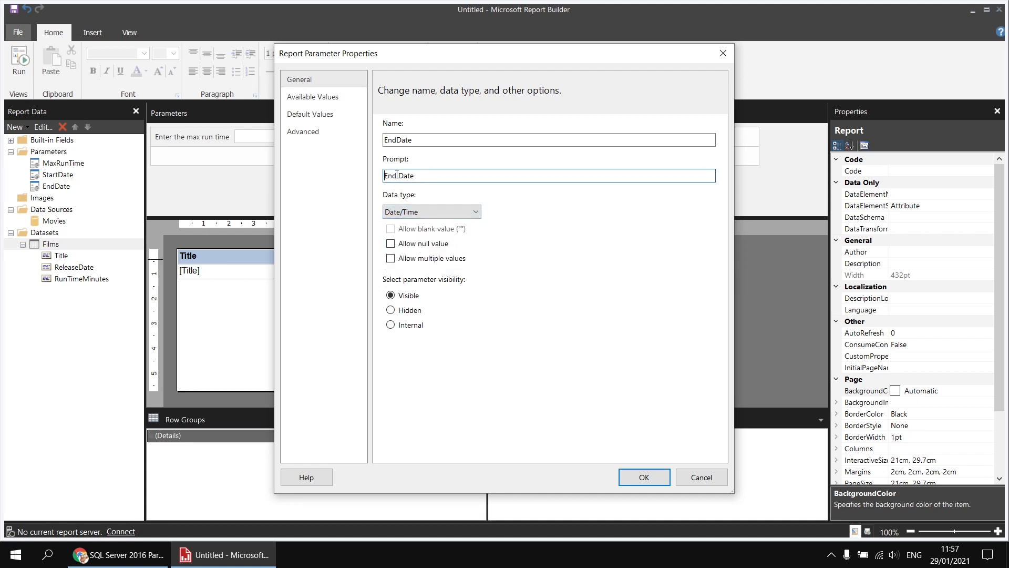
pyautogui.press('Home')
pyautogui.write('Pick')
pyautogui.click(644, 477)
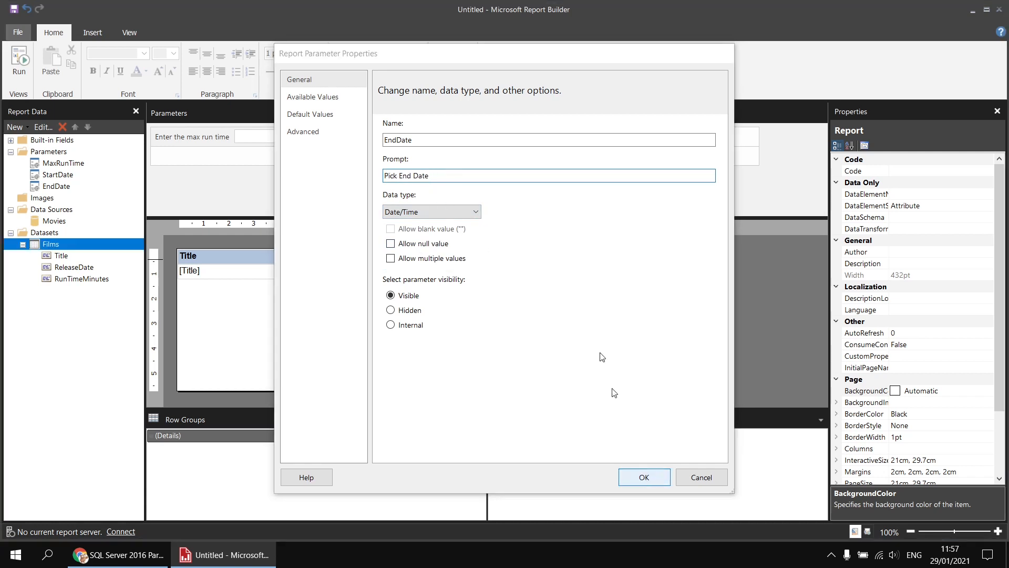
# Stack the start date and end date prompts beneath the max run time prompt, adding a row to the parameter grid.
pyautogui.moveTo(374, 136); pyautogui.dragTo(246, 161)
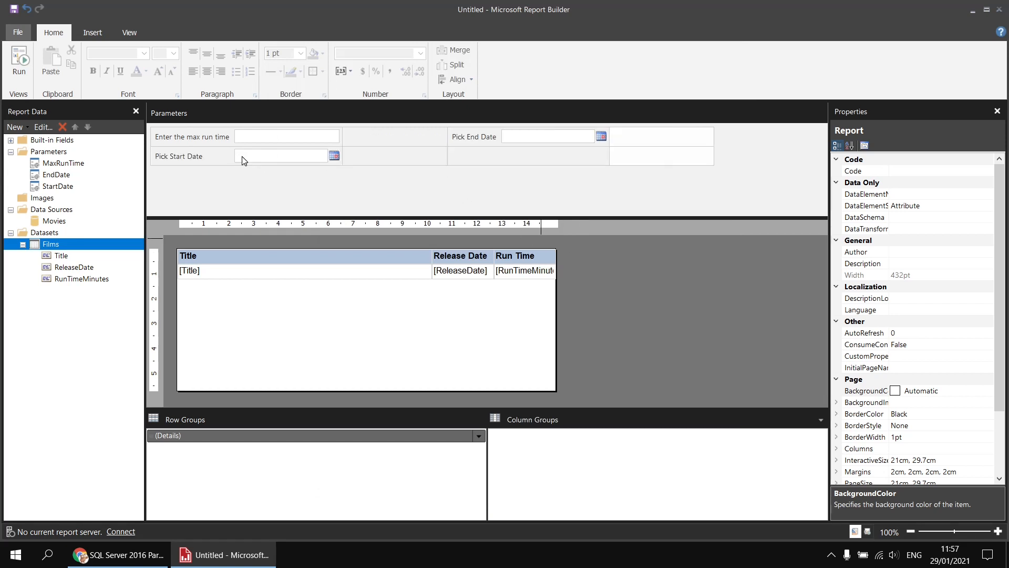
pyautogui.rightClick(366, 162)
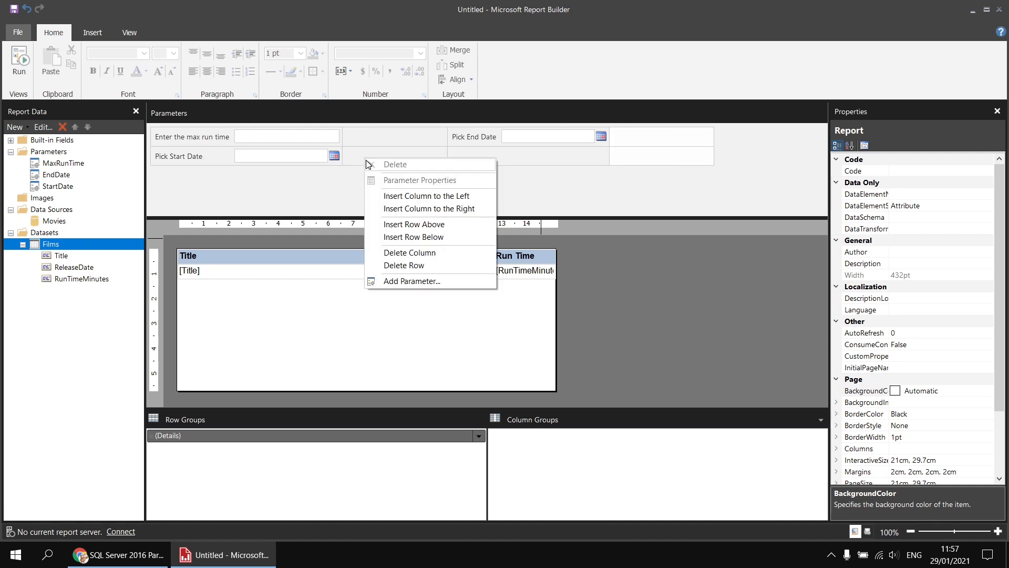
pyautogui.click(398, 236)
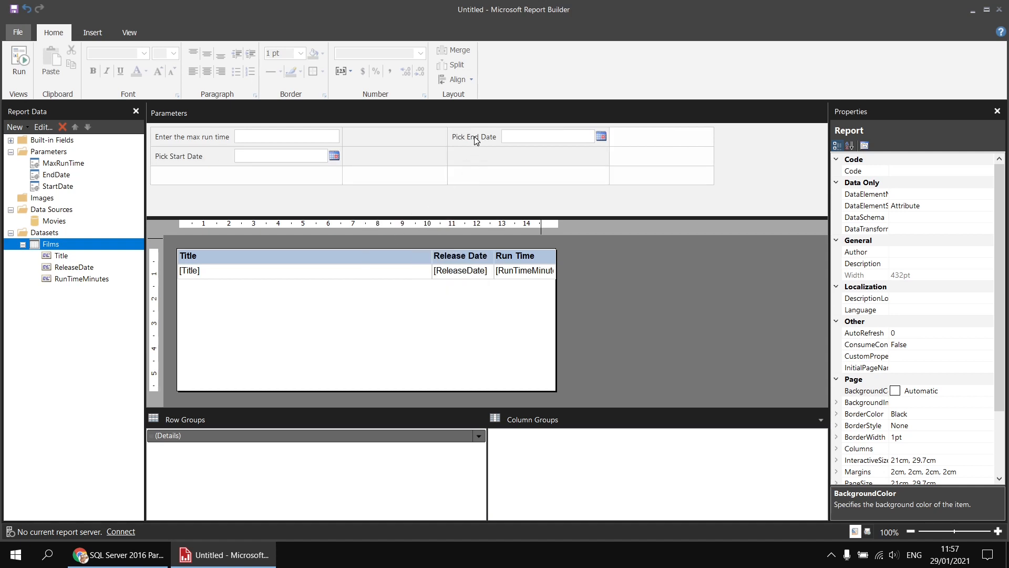
pyautogui.moveTo(475, 139); pyautogui.dragTo(265, 177)
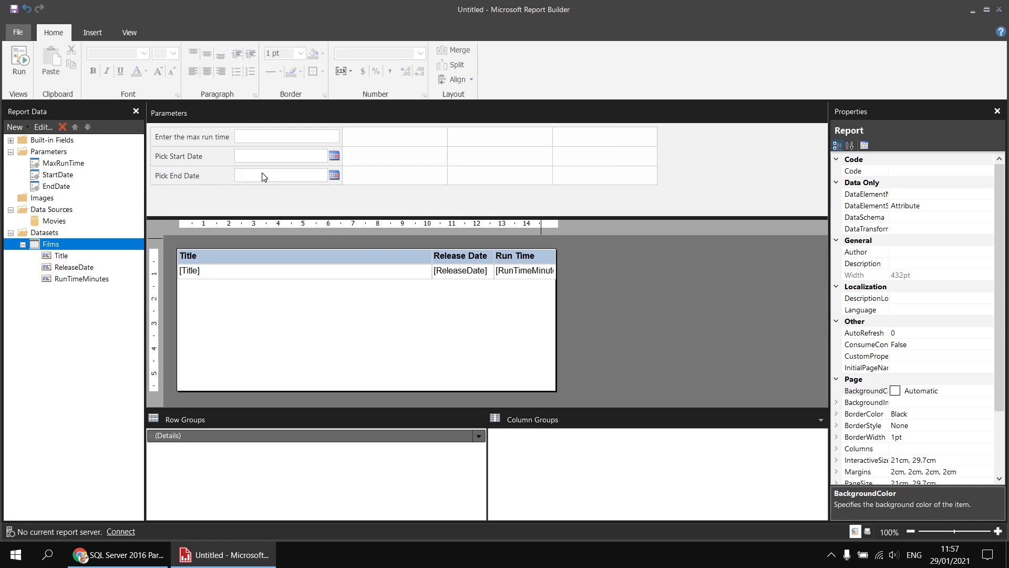
# Delete the three empty columns from the parameter grid.
pyautogui.rightClick(390, 137)
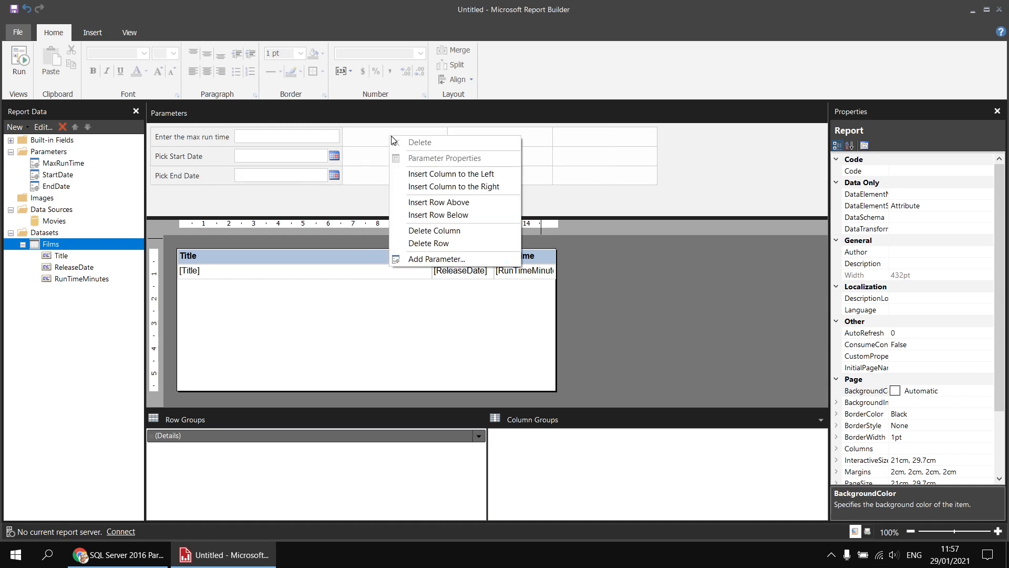
pyautogui.click(435, 231)
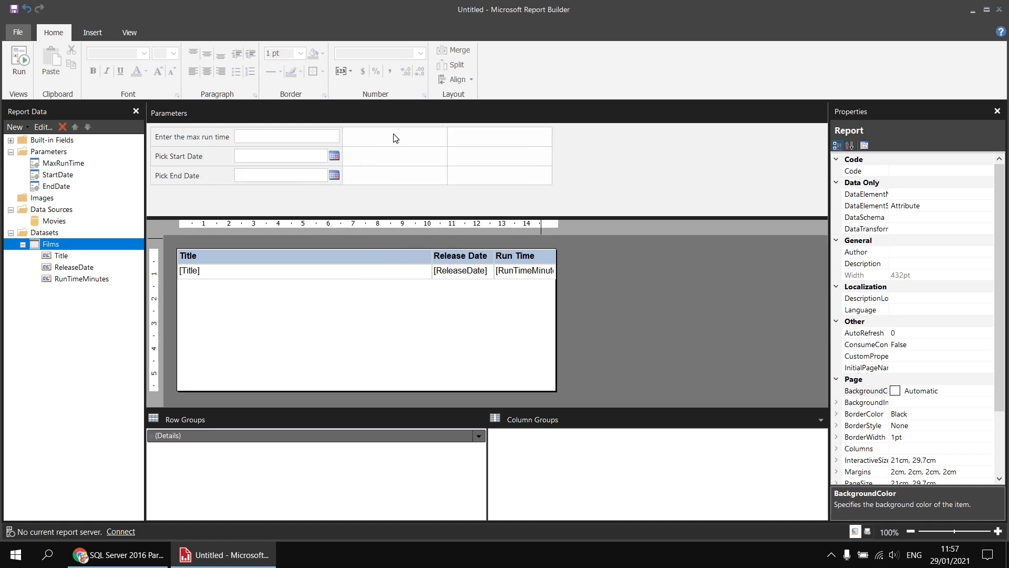
pyautogui.rightClick(392, 137)
pyautogui.click(419, 230)
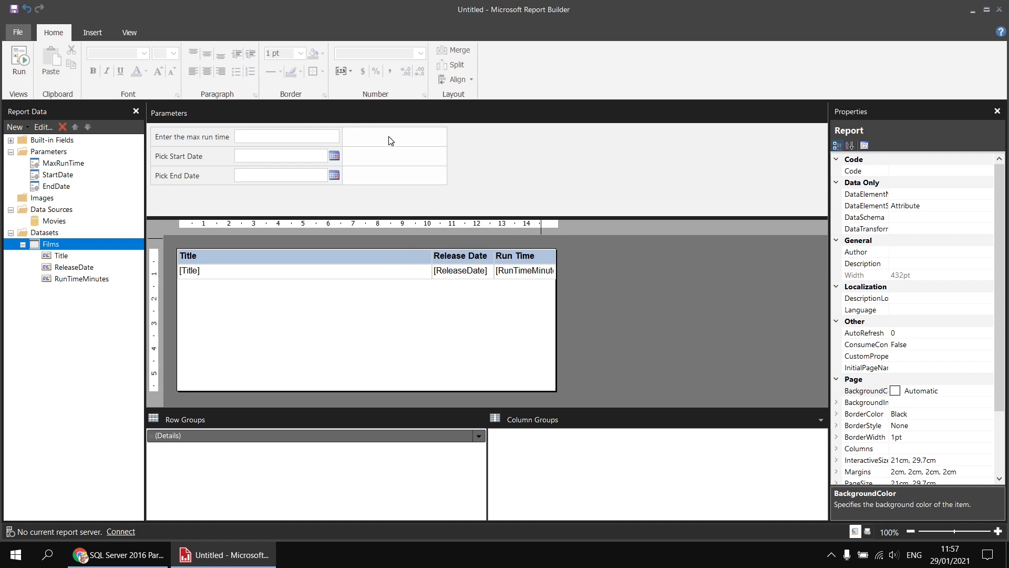
pyautogui.rightClick(389, 137)
pyautogui.click(430, 233)
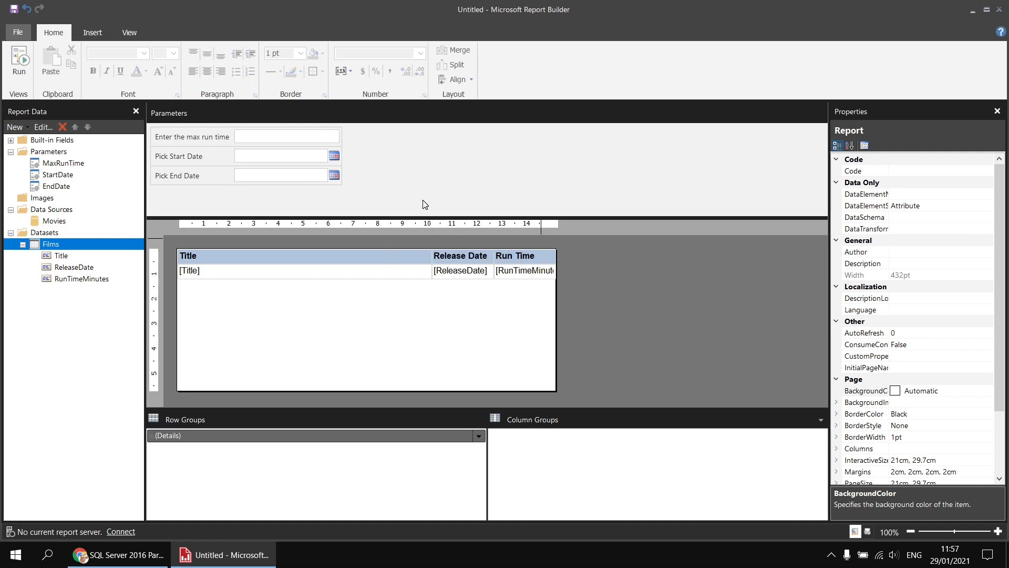
# Run the report with a max run time of 150, start date 1/1/2000 and end date 31/12/2010.
pyautogui.click(20, 62)
pyautogui.click(133, 109)
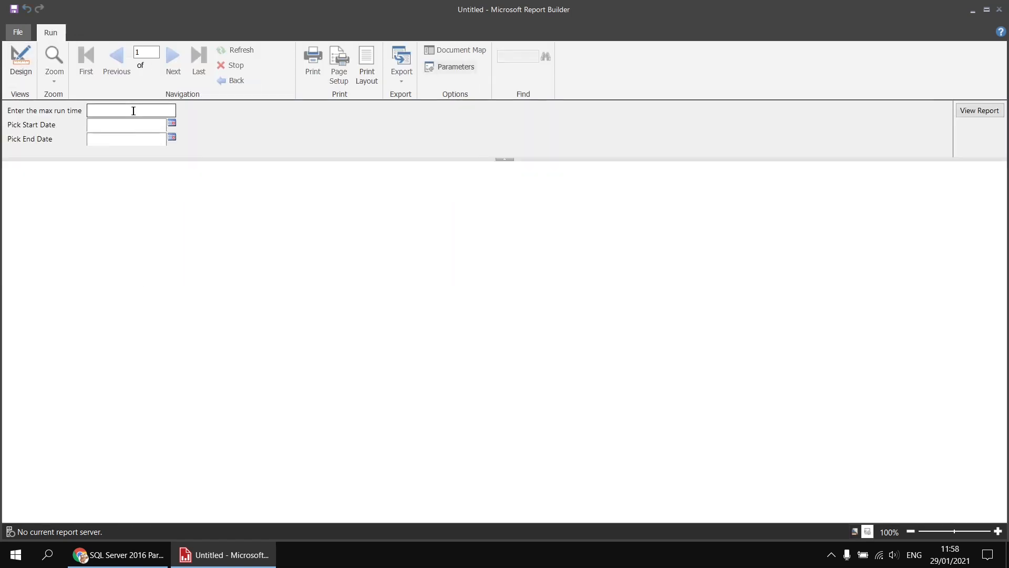
pyautogui.write('150')
pyautogui.click(156, 127)
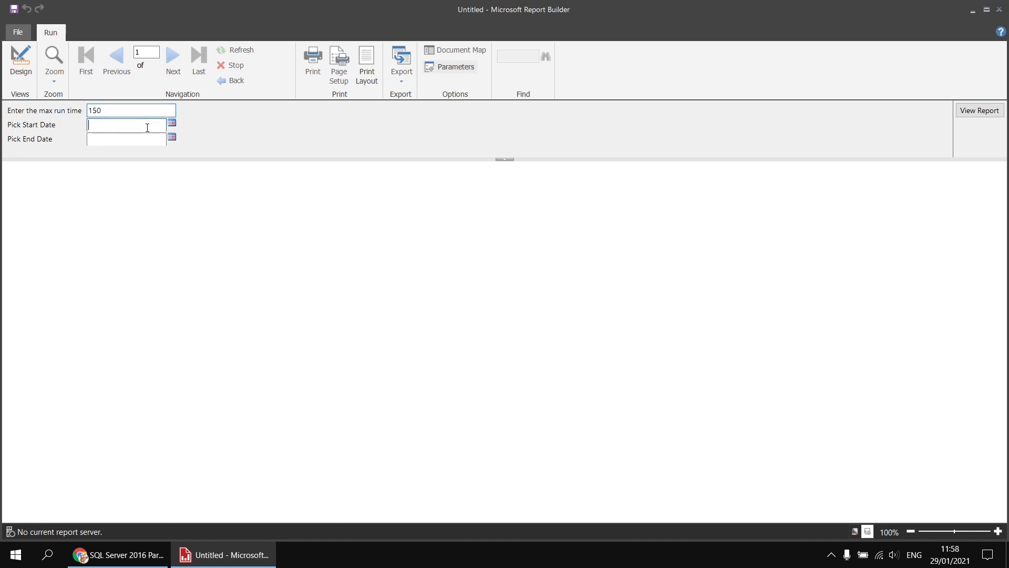
pyautogui.write('1/1/1')
pyautogui.press('BackSpace')
pyautogui.write('200')
pyautogui.press('Tab')
pyautogui.hotkey('shift', 'Tab')
pyautogui.write('0')
pyautogui.press('Tab')
pyautogui.write('31/12/2010')
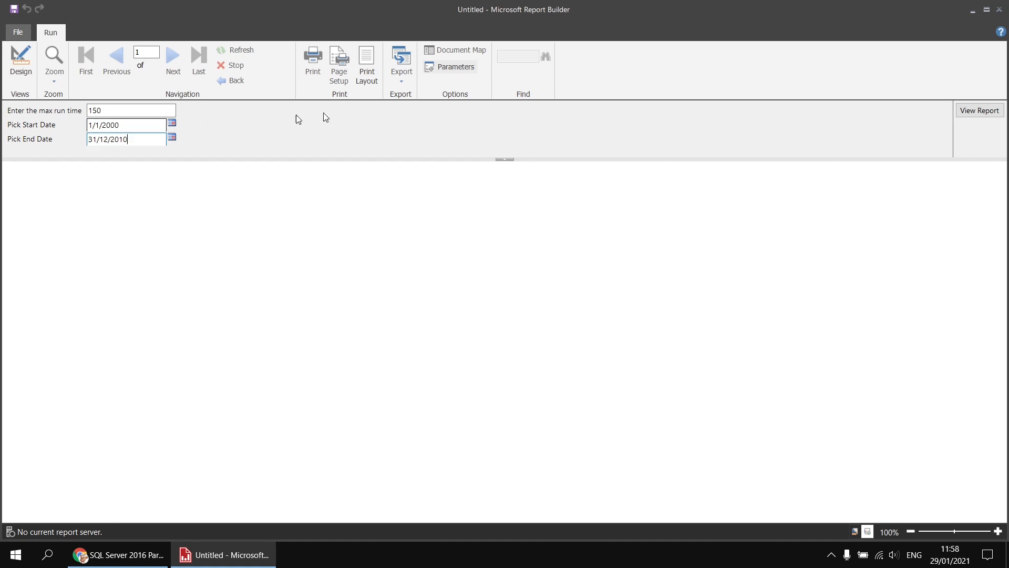
pyautogui.click(974, 112)
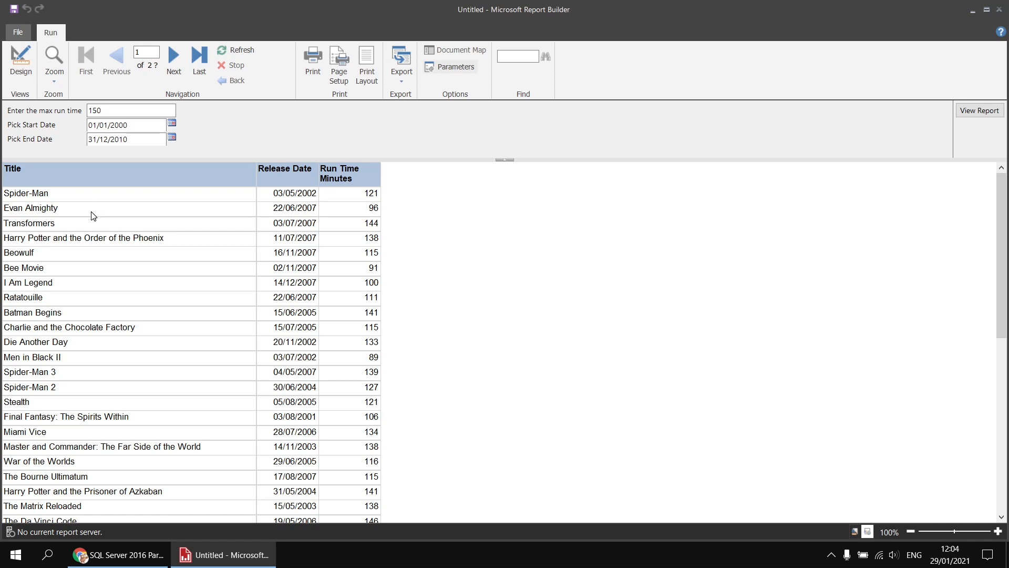
pyautogui.click(27, 71)
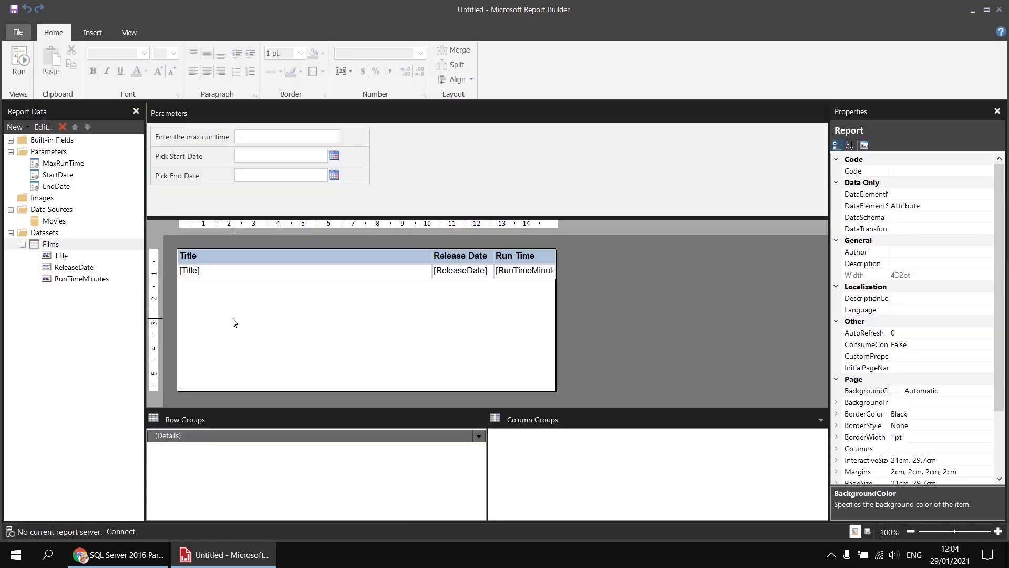
pyautogui.rightClick(75, 245)
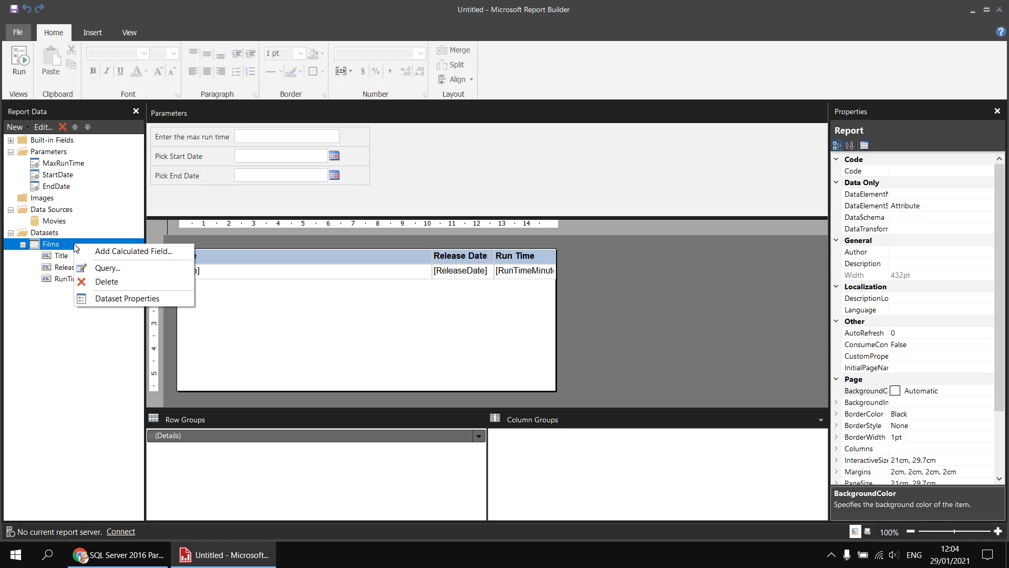
pyautogui.click(121, 299)
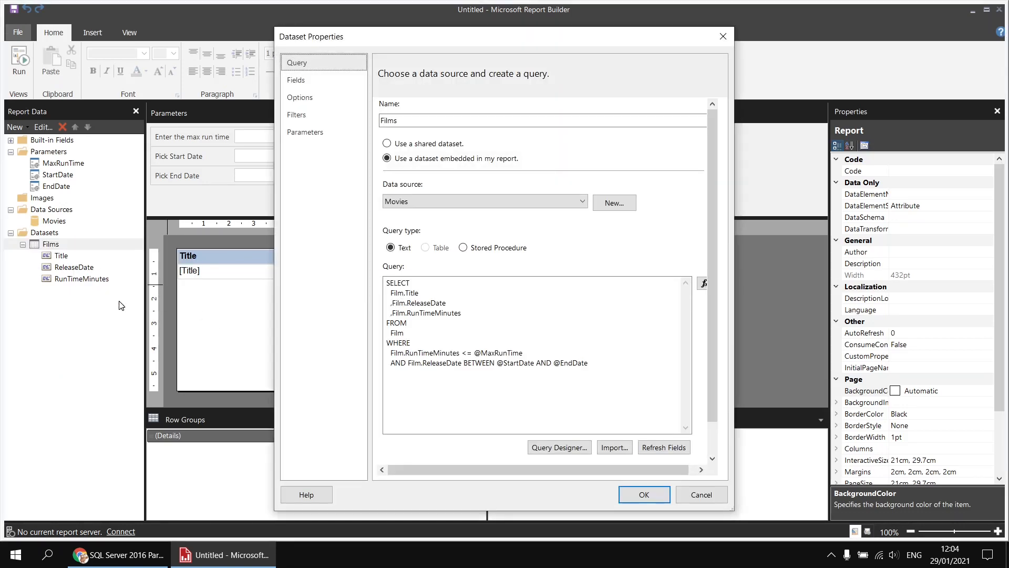
pyautogui.click(612, 378)
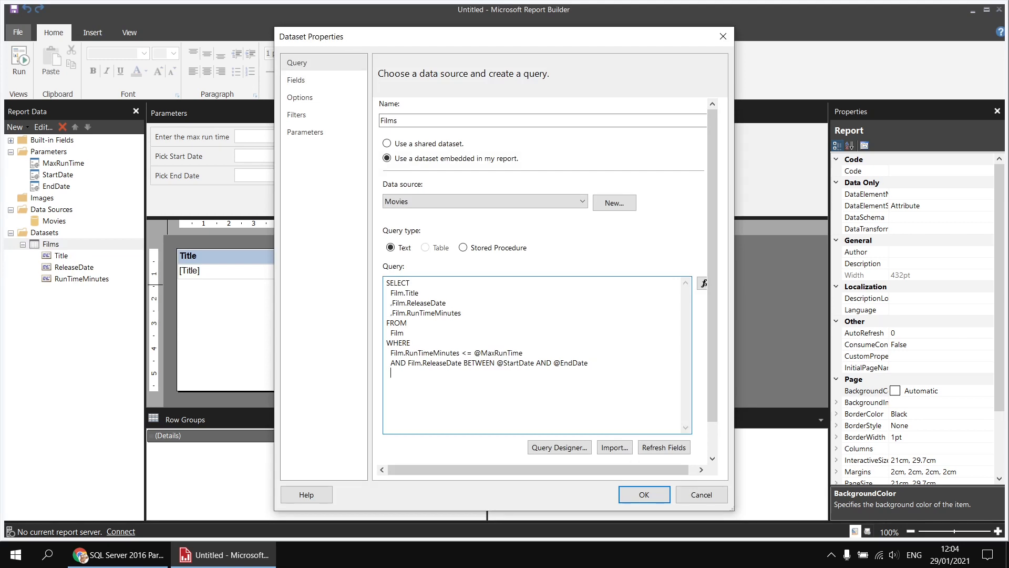
pyautogui.write('AND Filmm')
pyautogui.press('BackSpace')
pyautogui.write('.Title')
pyautogui.write('LIKE @TitleText')
pyautogui.click(643, 494)
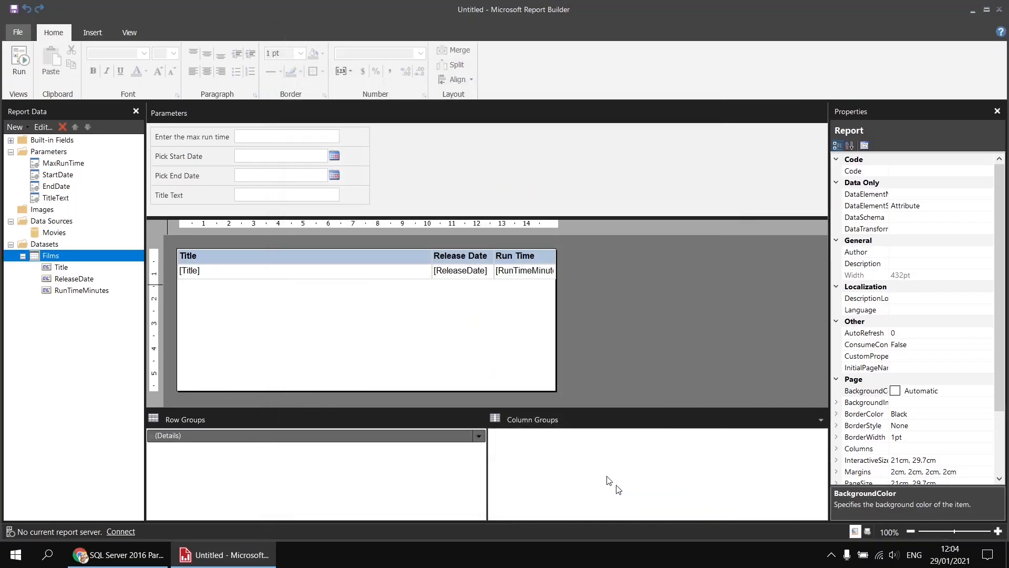
# Set the TitleText parameter's prompt to "Enter Title Text (% as wildcard)".
pyautogui.doubleClick(176, 196)
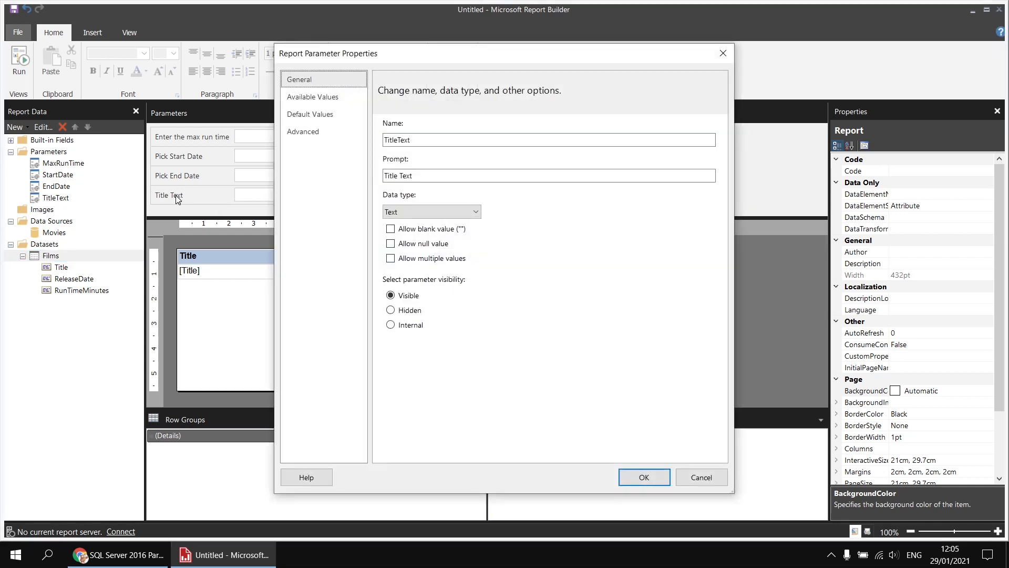
pyautogui.click(388, 175)
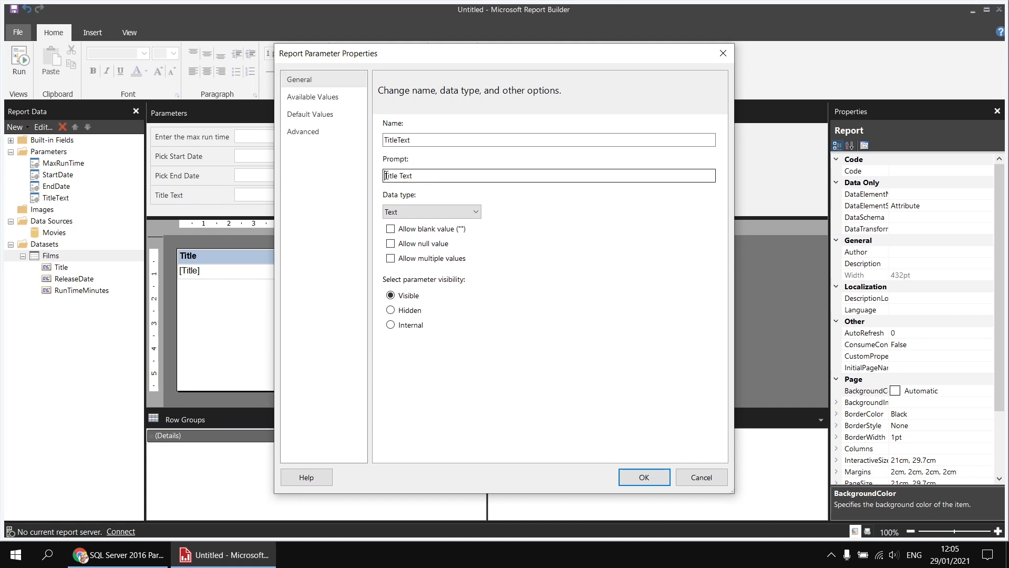
pyautogui.write('Enter ')
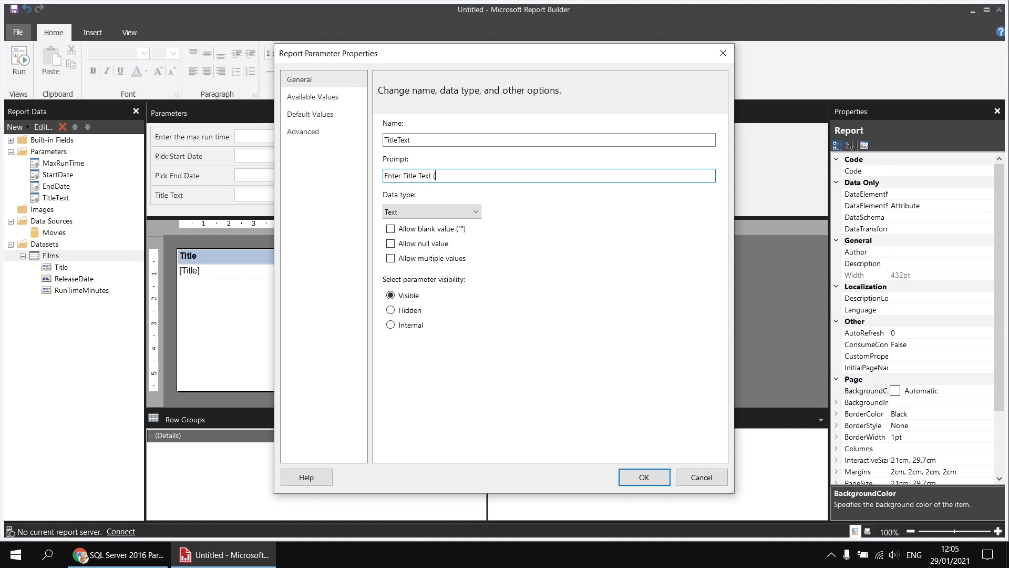
pyautogui.write('% as wid')
pyautogui.write('lcard)')
pyautogui.doubleClick(436, 176)
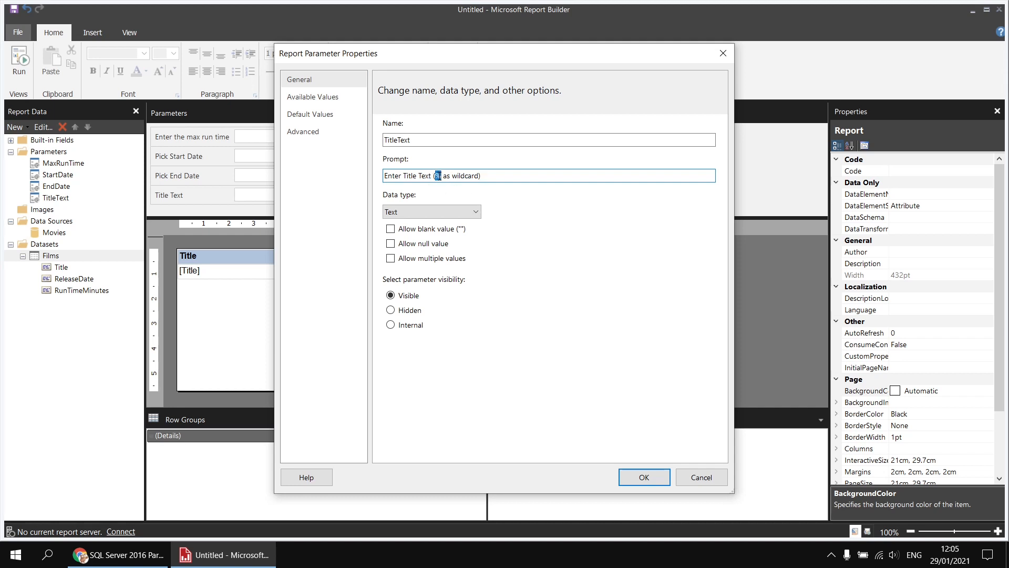
pyautogui.click(492, 177)
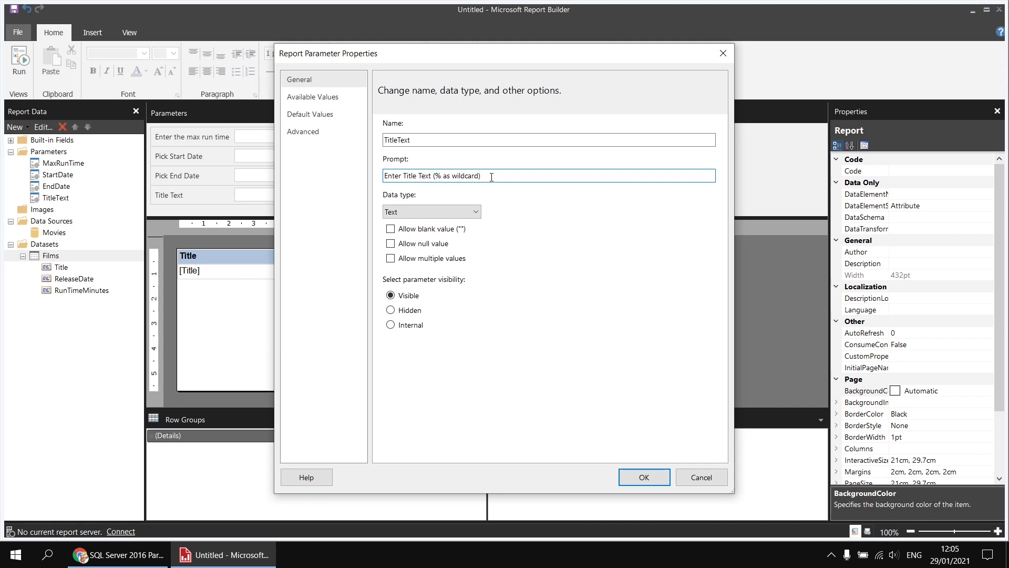
pyautogui.click(643, 477)
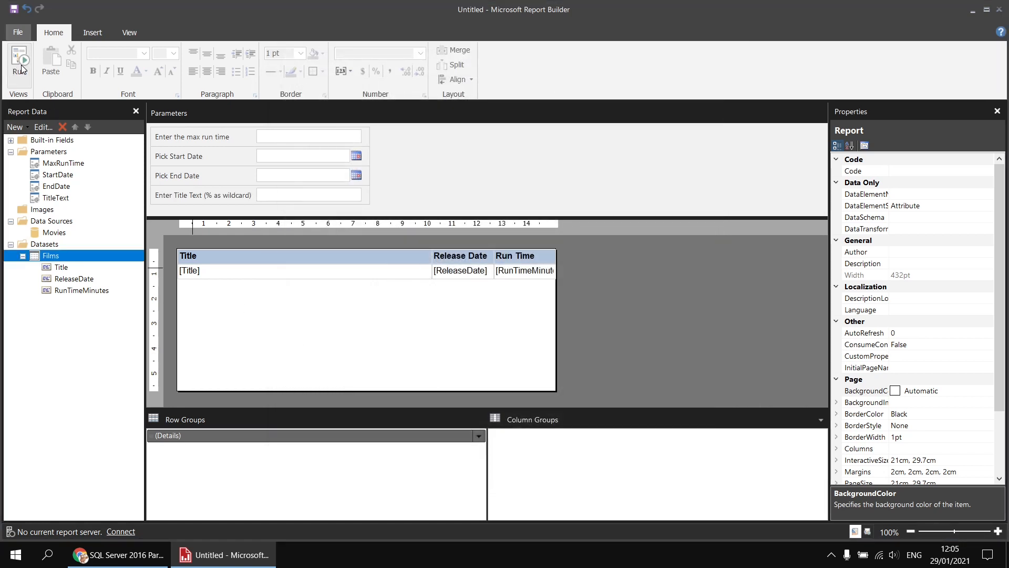
# Run the report with a max run time of 150, start date 1/1/1990, end date 31/12/2010 and title text %star%.
pyautogui.click(21, 69)
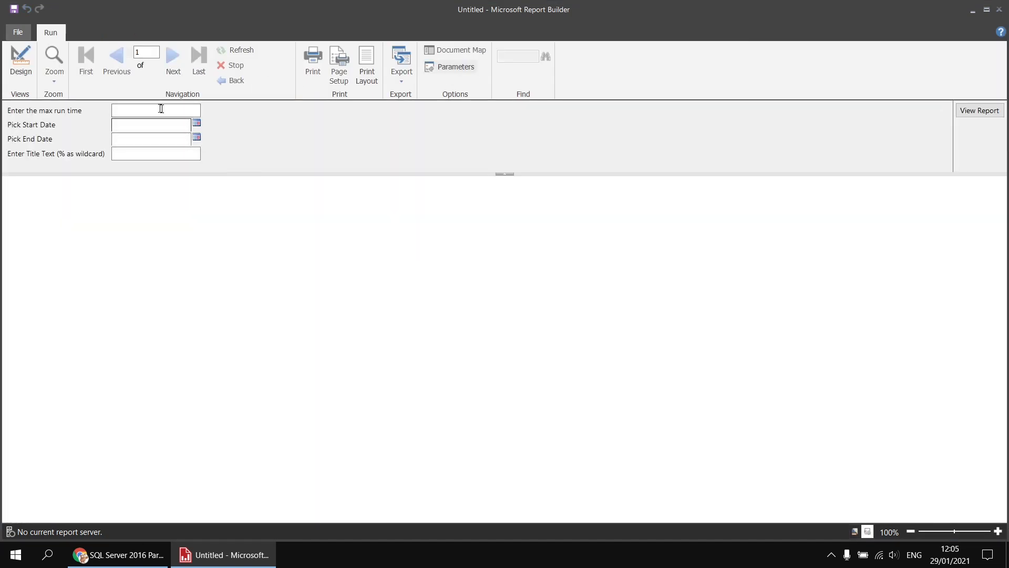
pyautogui.write('150')
pyautogui.write('1/1/1990')
pyautogui.write('31/12/')
pyautogui.write('2010')
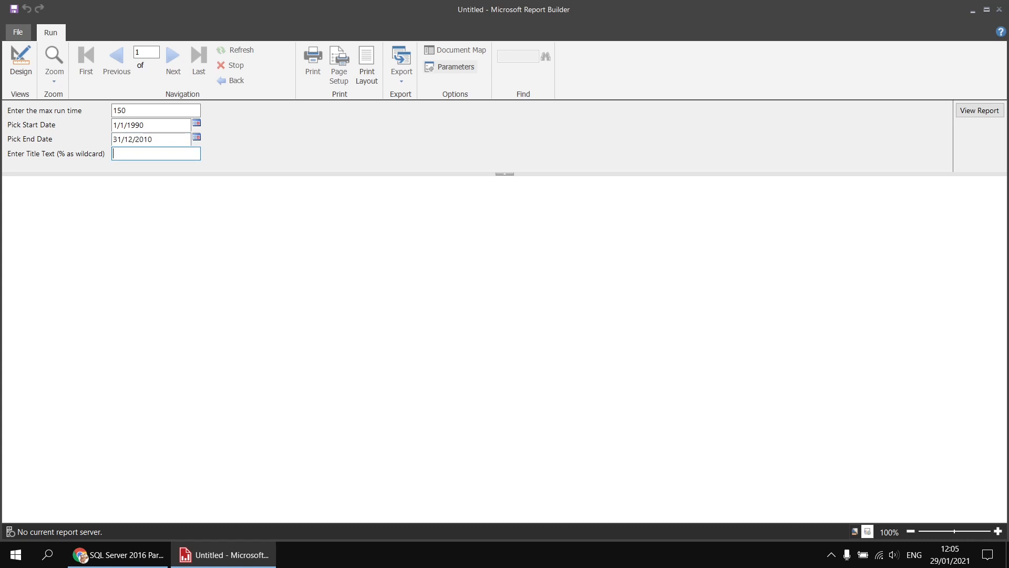
pyautogui.write('%star%')
pyautogui.click(978, 111)
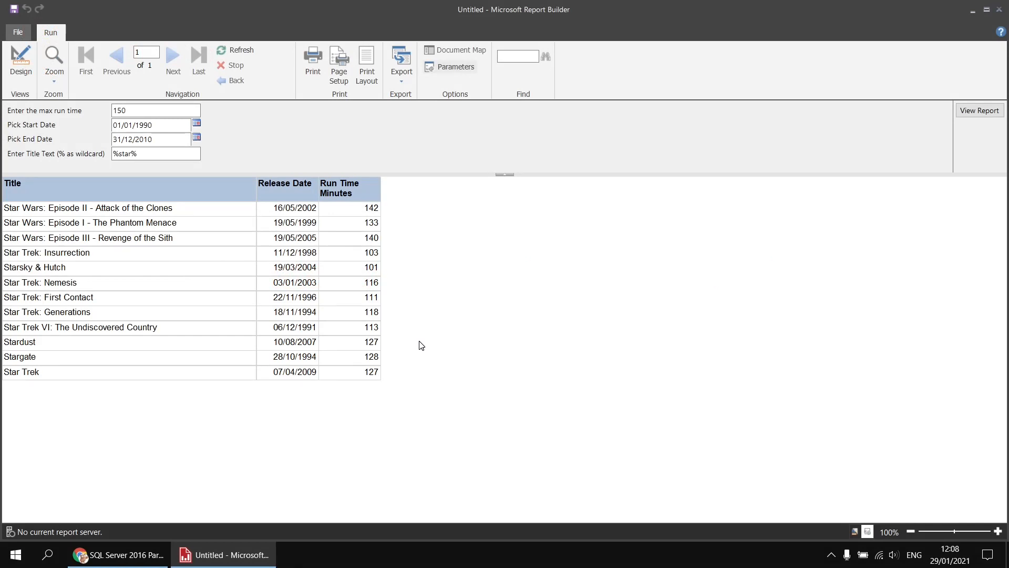
# Rerun the report with the title text %king% to match titles containing the word anywhere.
pyautogui.doubleClick(122, 154)
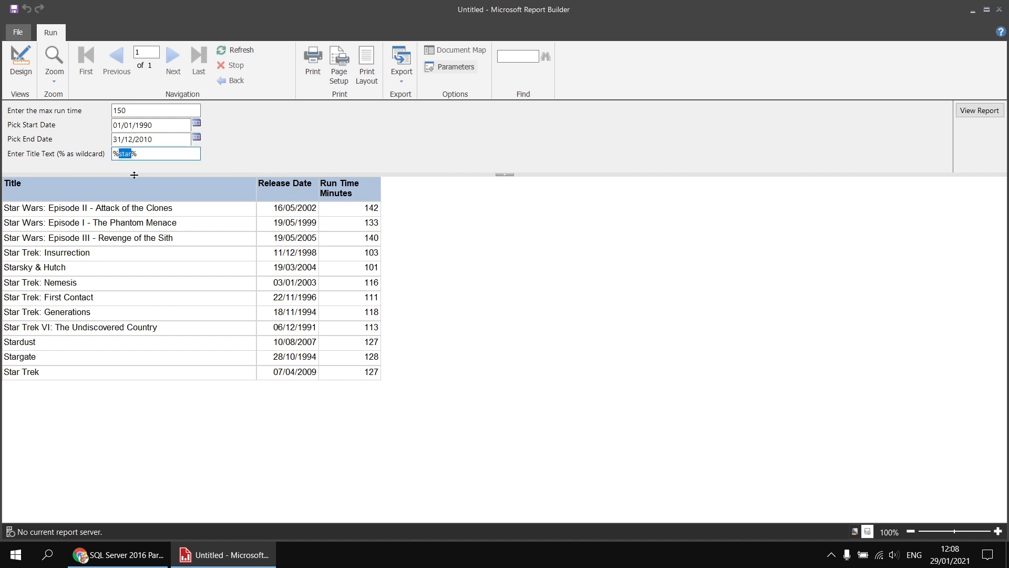
pyautogui.write('king%')
pyautogui.press('Return')
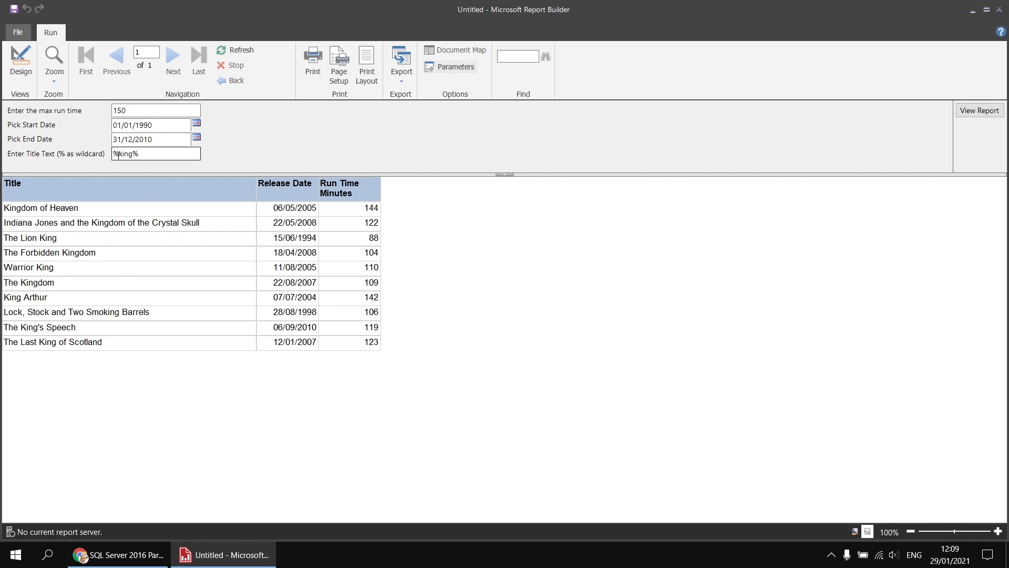
# Remove the leading wildcard so the title text reads king%, and rerun the report.
pyautogui.click(117, 155)
pyautogui.moveTo(118, 155); pyautogui.dragTo(114, 158)
pyautogui.press('Delete')
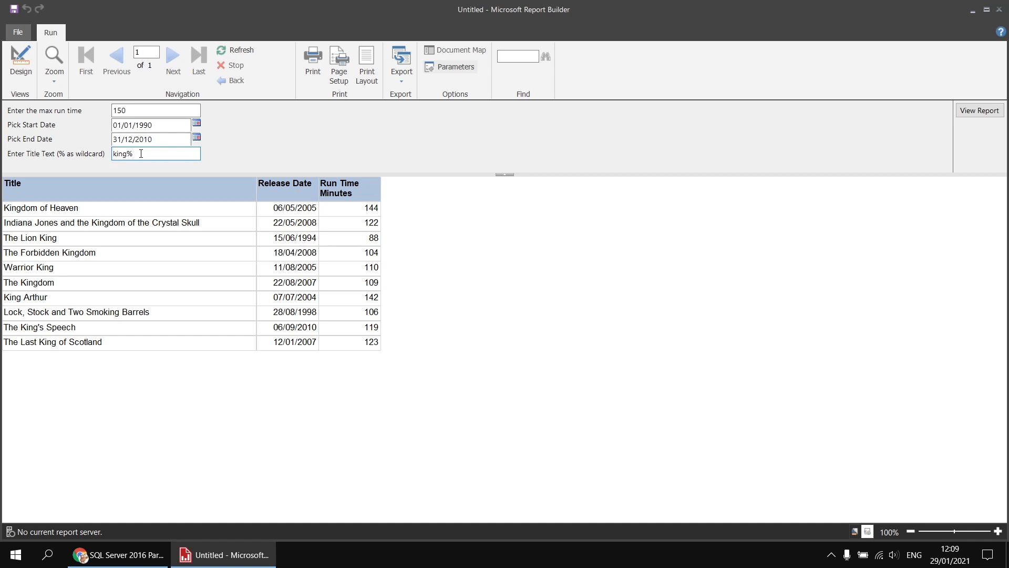
pyautogui.press('Return')
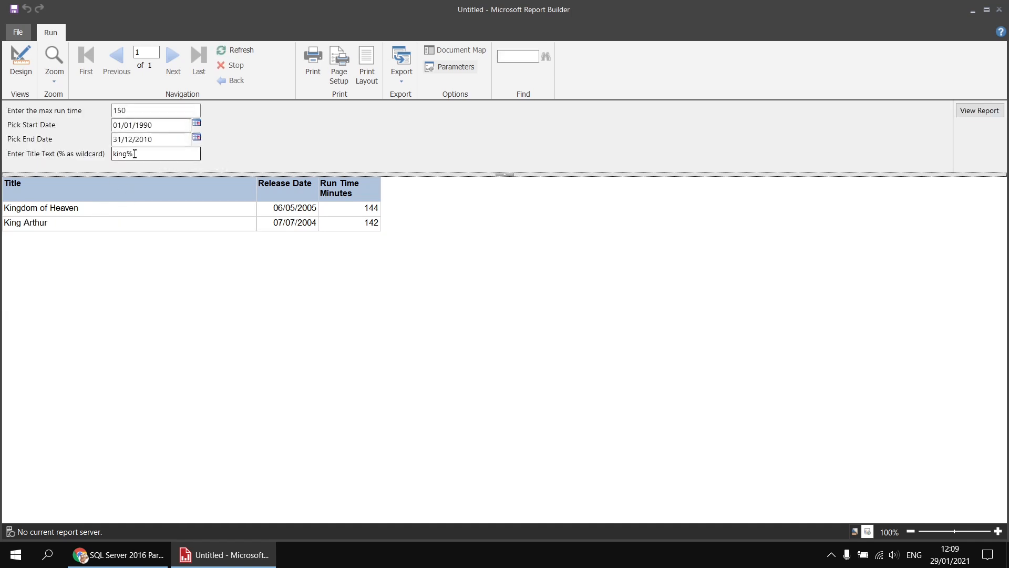
# Move the wildcard to the front so the title text reads %king, and rerun the report.
pyautogui.moveTo(135, 153); pyautogui.dragTo(128, 153)
pyautogui.press('Delete')
pyautogui.click(113, 153)
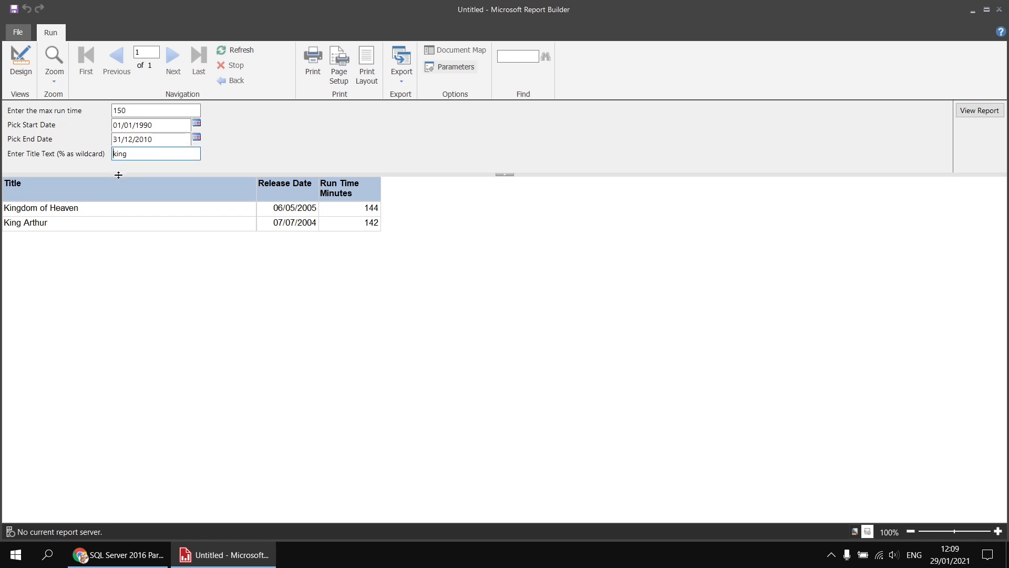
pyautogui.write('%')
pyautogui.click(136, 154)
pyautogui.click(979, 111)
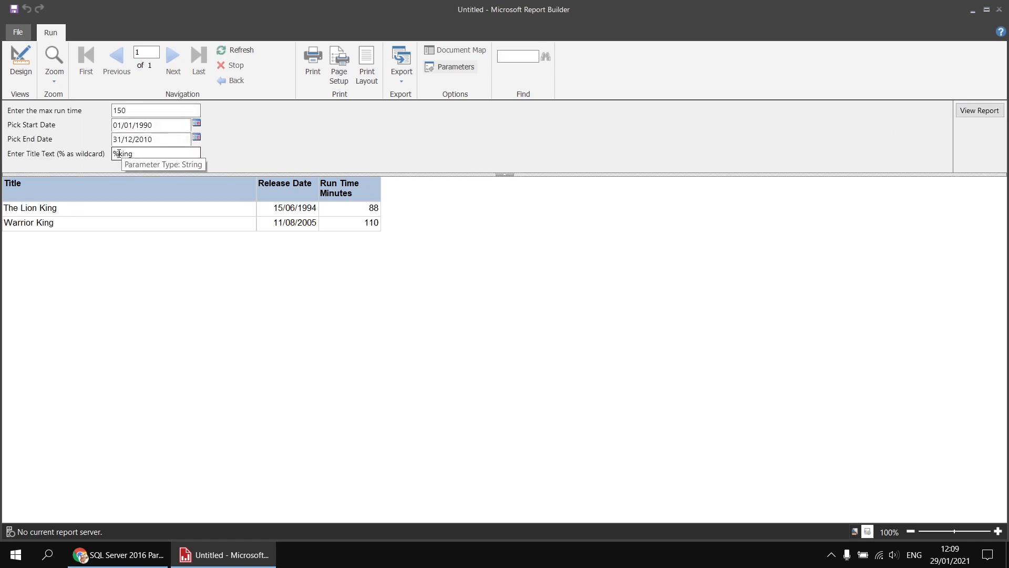
# Rerun the report with the exact title text king kong, without wildcards, and a max run time of 180.
pyautogui.moveTo(117, 154); pyautogui.dragTo(112, 153)
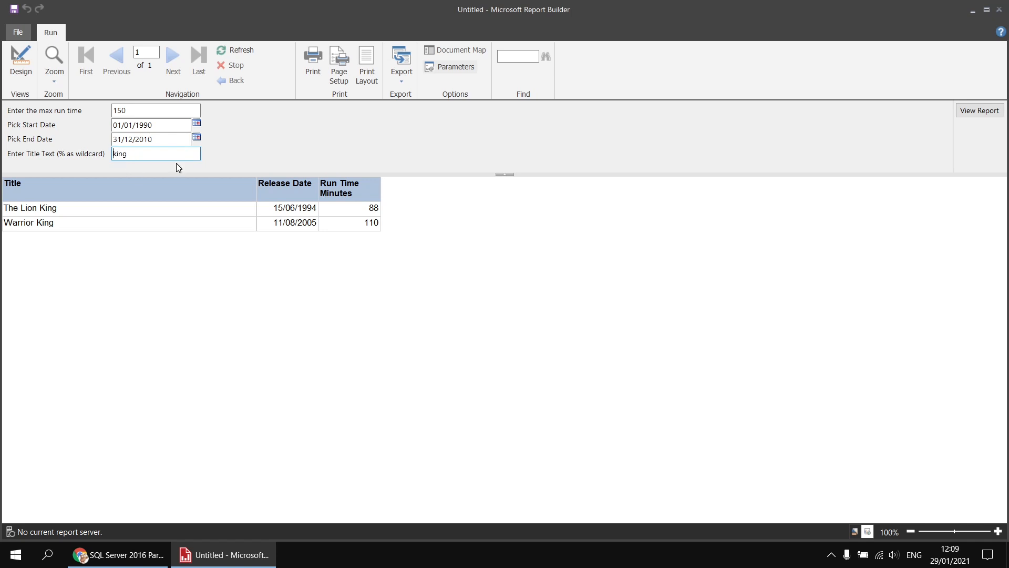
pyautogui.click(159, 155)
pyautogui.write('kong')
pyautogui.moveTo(128, 110); pyautogui.dragTo(118, 110)
pyautogui.write('80')
pyautogui.press('Return')
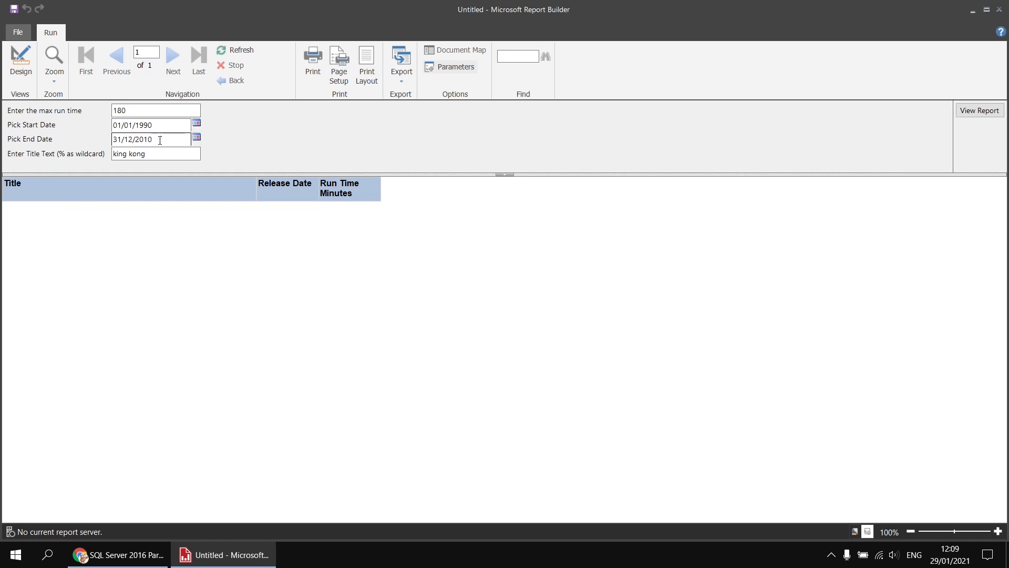
# Raise the max run time to 200 and rerun the report for the same title text.
pyautogui.doubleClick(135, 110)
pyautogui.write('200')
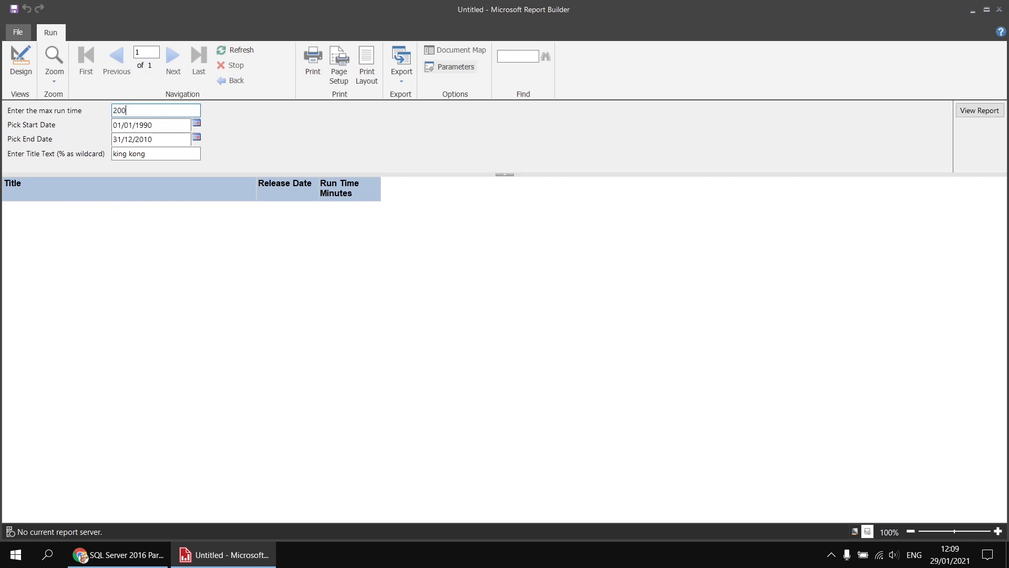
pyautogui.press('Return')
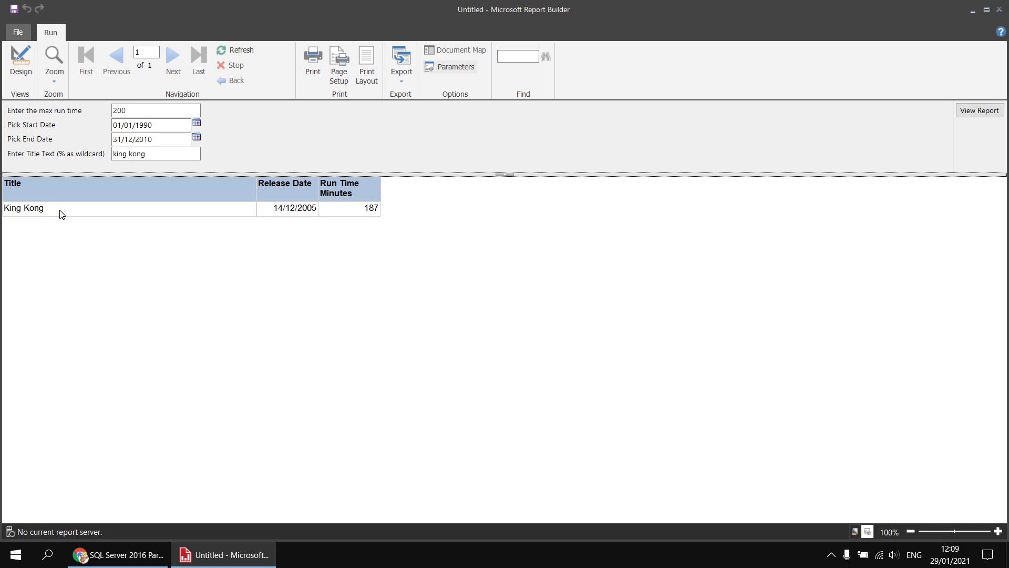
pyautogui.click(149, 155)
pyautogui.moveTo(149, 155); pyautogui.dragTo(109, 152)
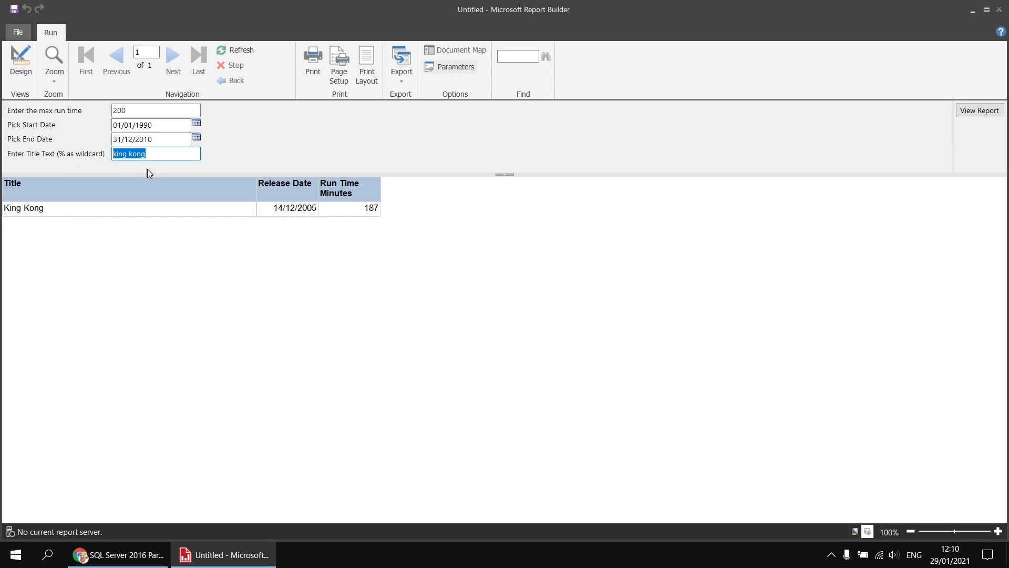
pyautogui.click(21, 68)
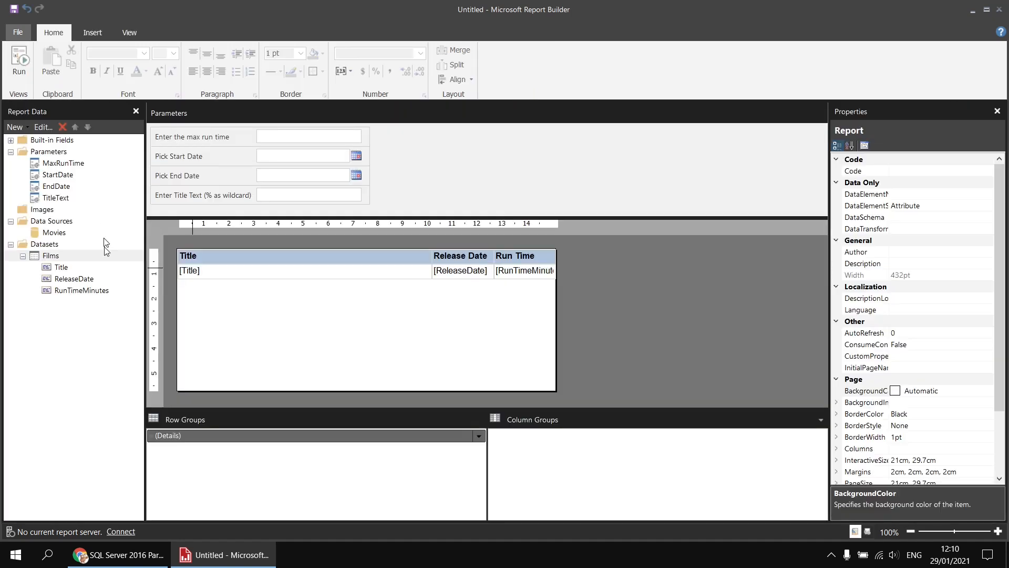
pyautogui.rightClick(68, 259)
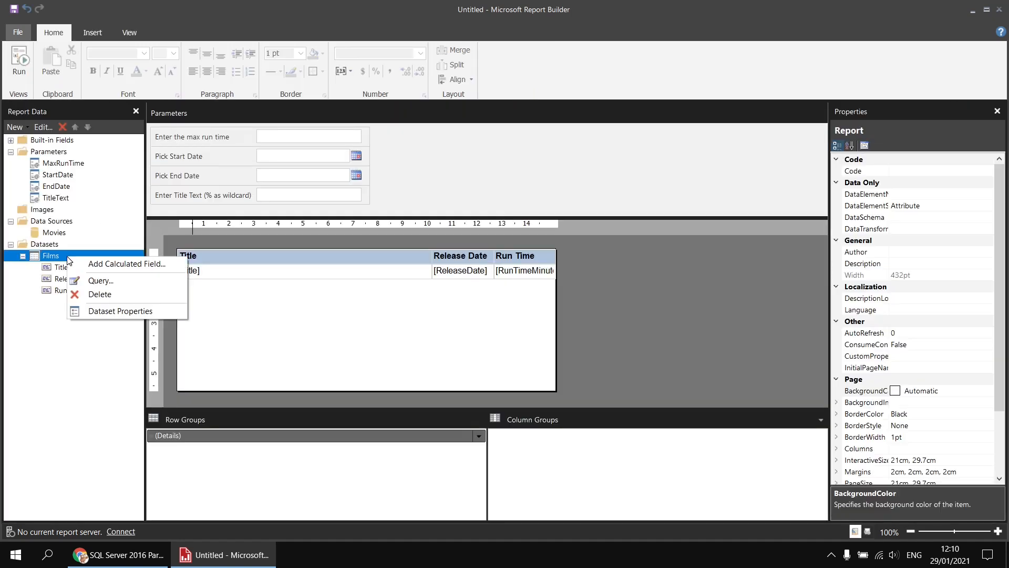
pyautogui.click(121, 315)
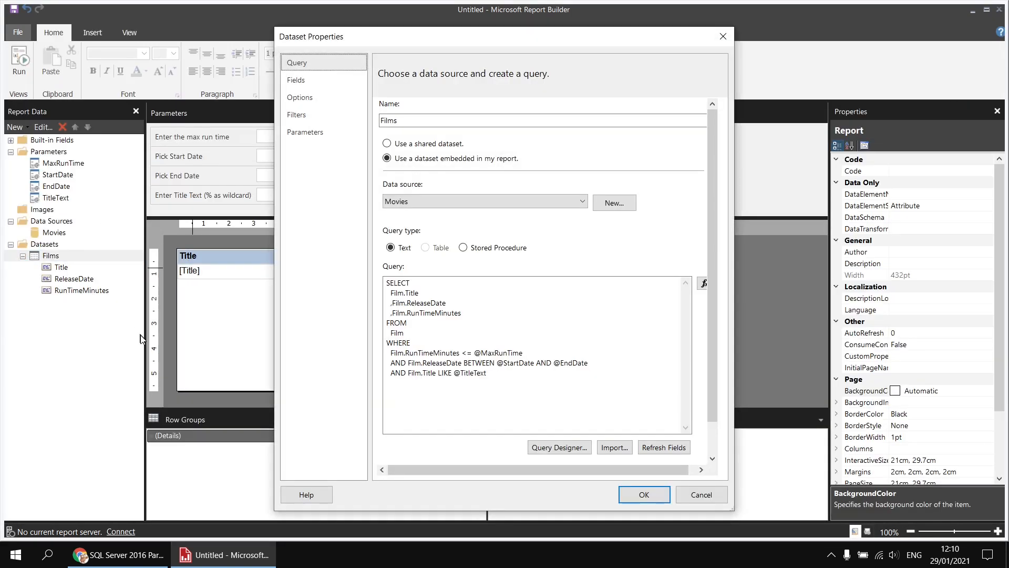
pyautogui.click(452, 374)
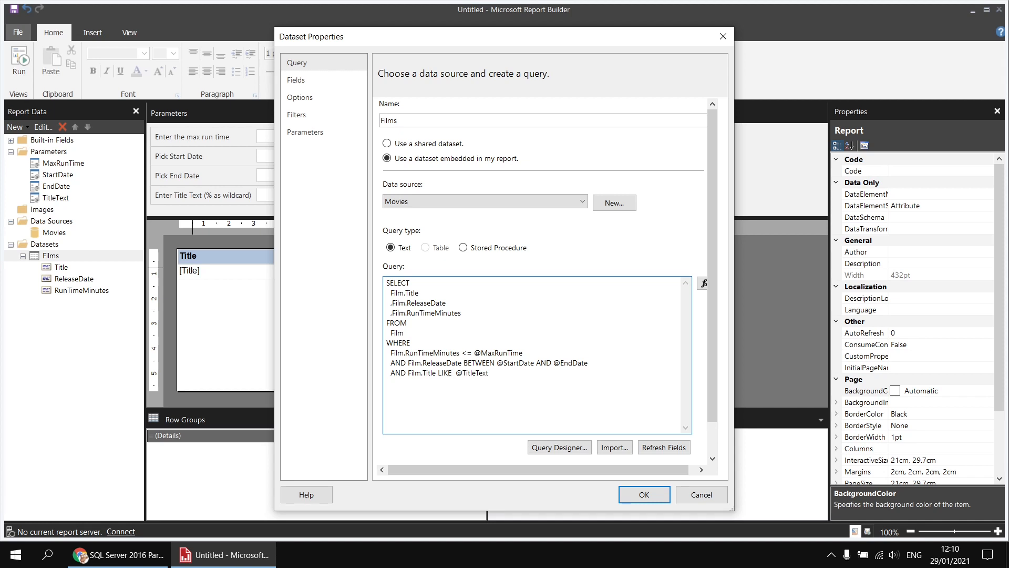
pyautogui.write("'%' +")
pyautogui.write("+ '%")
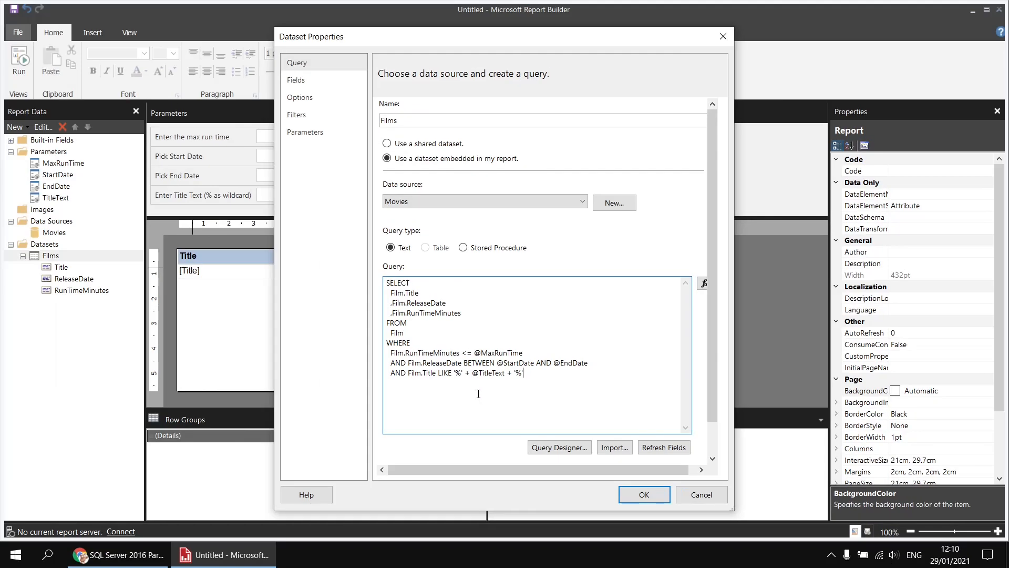
pyautogui.click(645, 494)
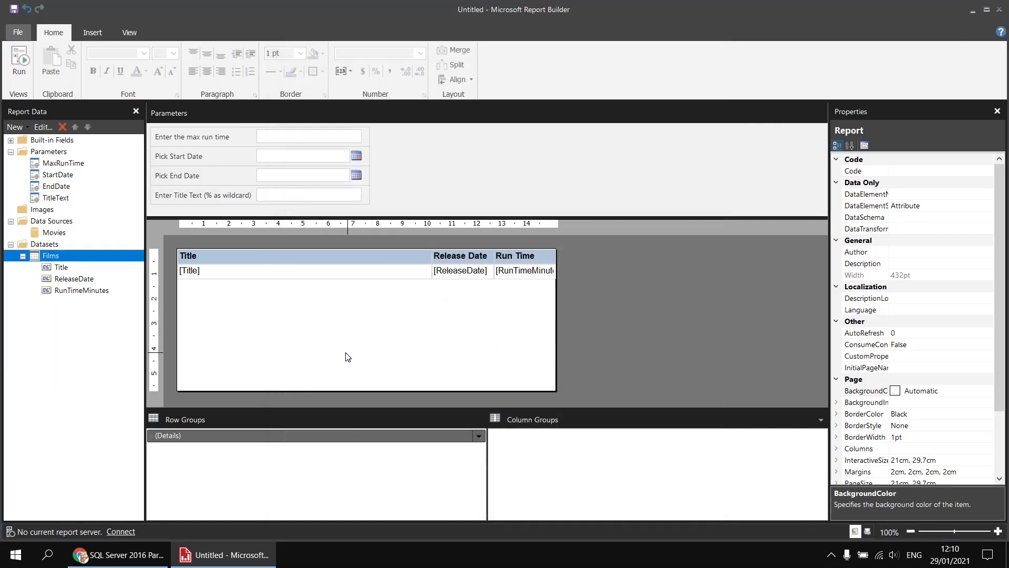
# Run the report with max run time 200, dates 1/1/1990 to 31/12/2010 and title text king, and list the available export formats.
pyautogui.click(20, 61)
pyautogui.click(136, 110)
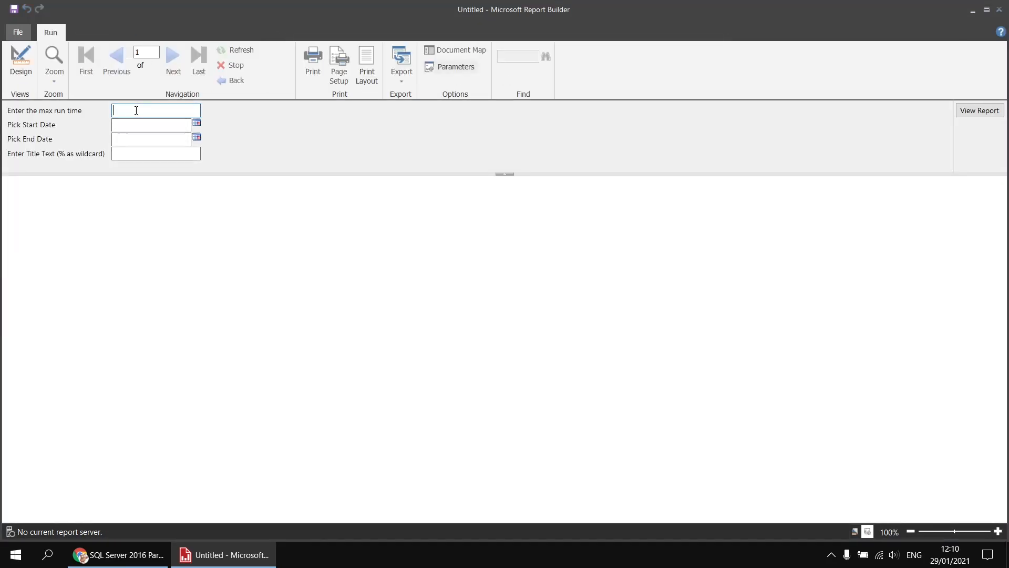
pyautogui.write('18')
pyautogui.press('BackSpace')
pyautogui.press('BackSpace')
pyautogui.write('200')
pyautogui.press('Tab')
pyautogui.write('1/1/')
pyautogui.write('1990')
pyautogui.write('31/12/2')
pyautogui.write('010')
pyautogui.write('king')
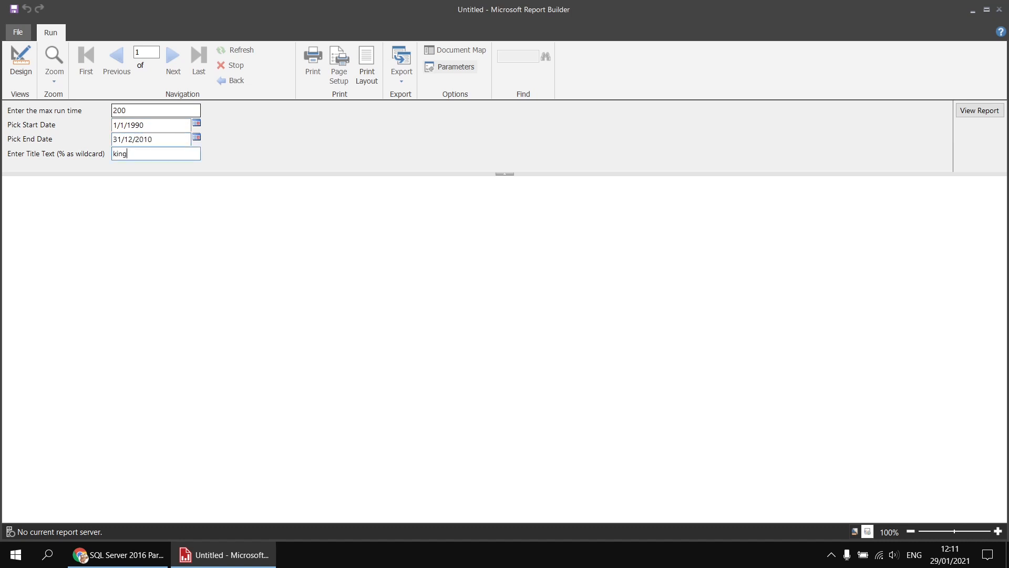
pyautogui.press('Return')
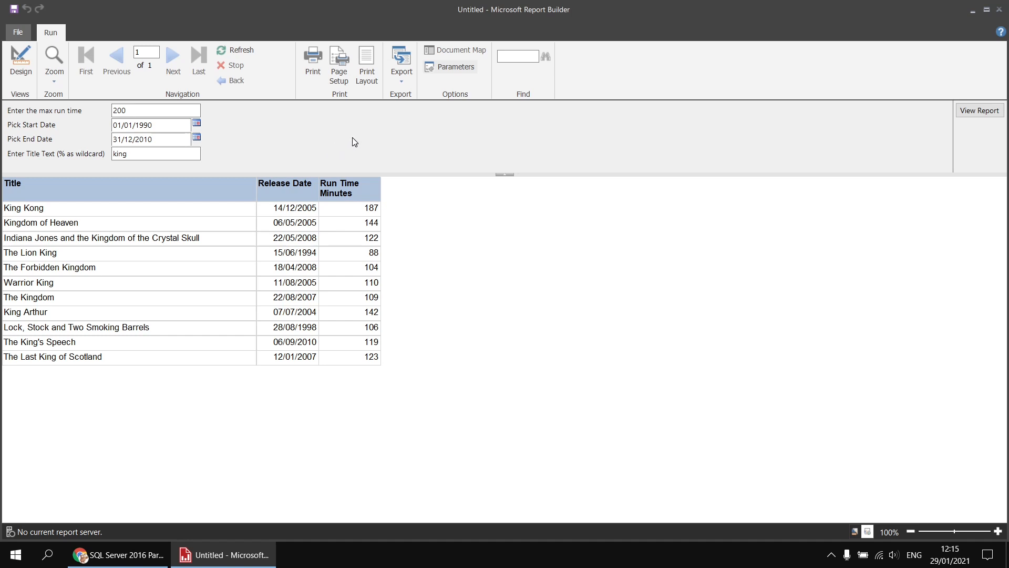
pyautogui.click(402, 80)
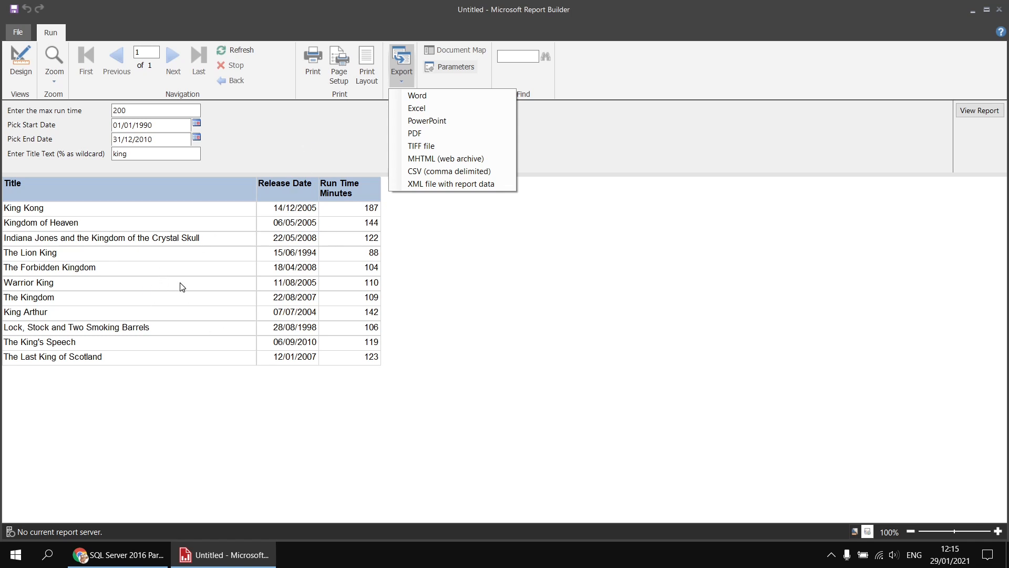
# Return to the report design and shorten the report body to end just below the films table.
pyautogui.click(23, 68)
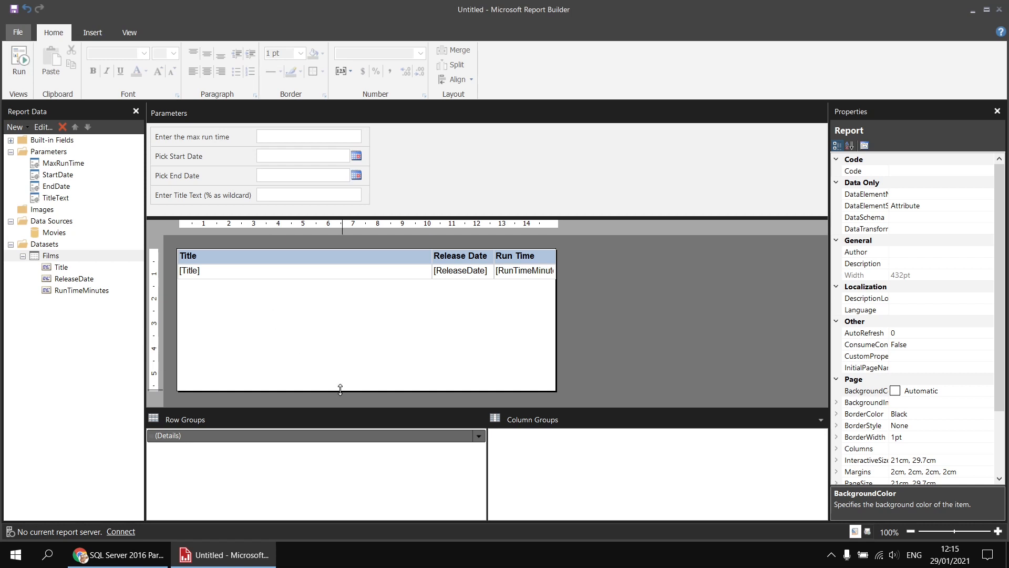
pyautogui.moveTo(341, 390); pyautogui.dragTo(351, 293)
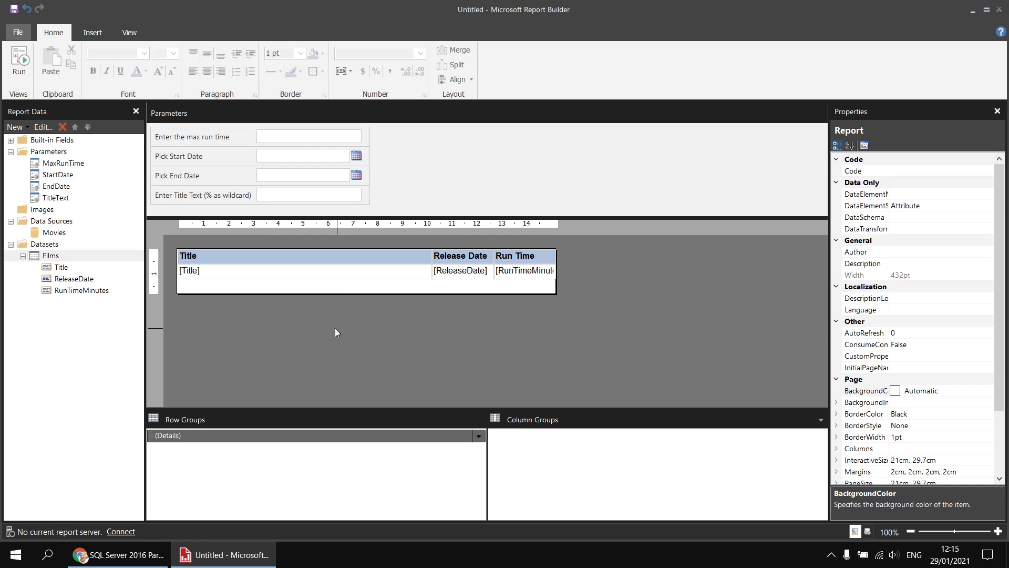
# Add a page header to the report and place the MaxRunTime parameter in it, about as wide as the Title column.
pyautogui.rightClick(269, 317)
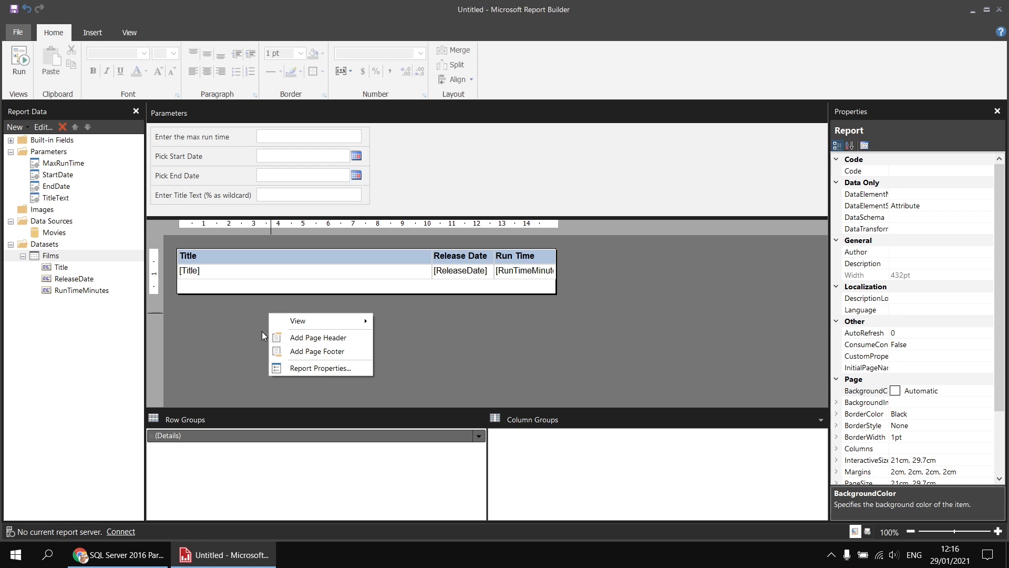
pyautogui.click(322, 339)
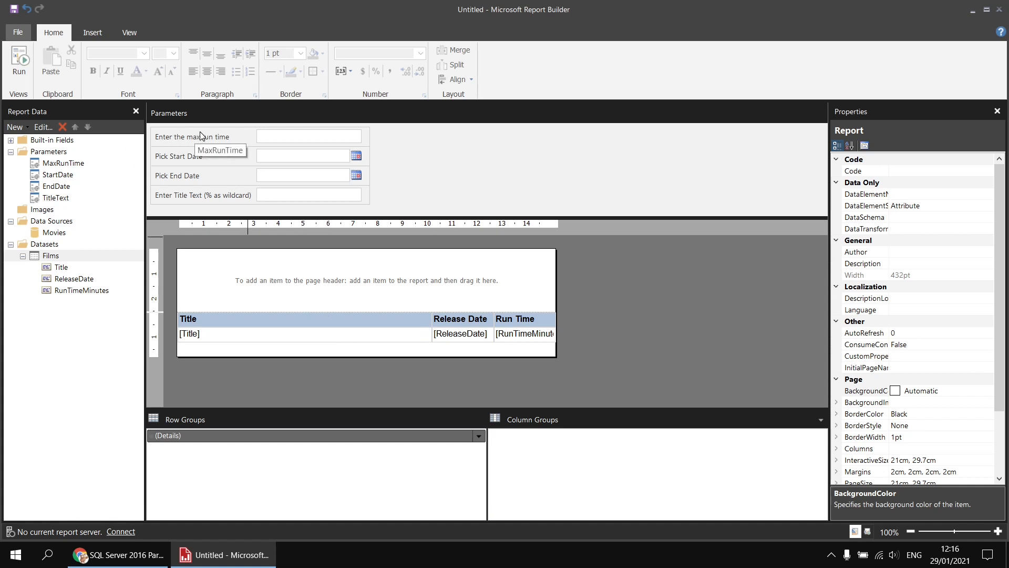
pyautogui.moveTo(64, 166); pyautogui.dragTo(428, 265)
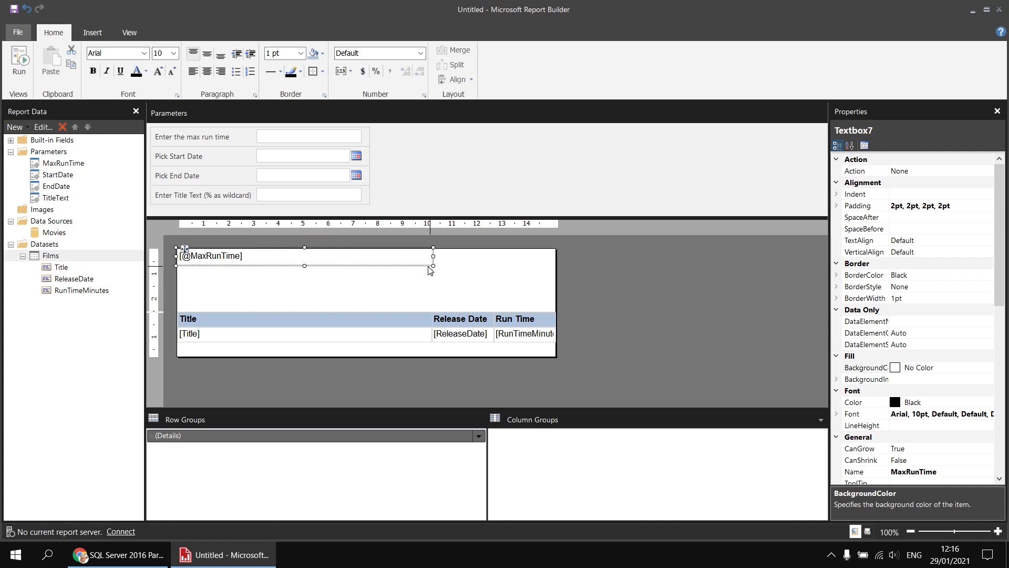
pyautogui.click(271, 262)
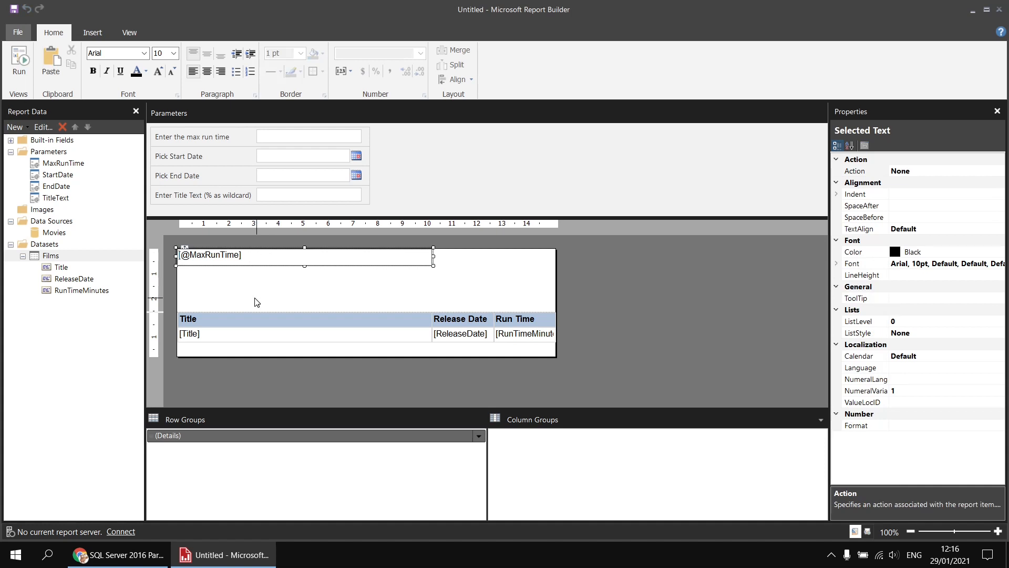
pyautogui.write('No longer ')
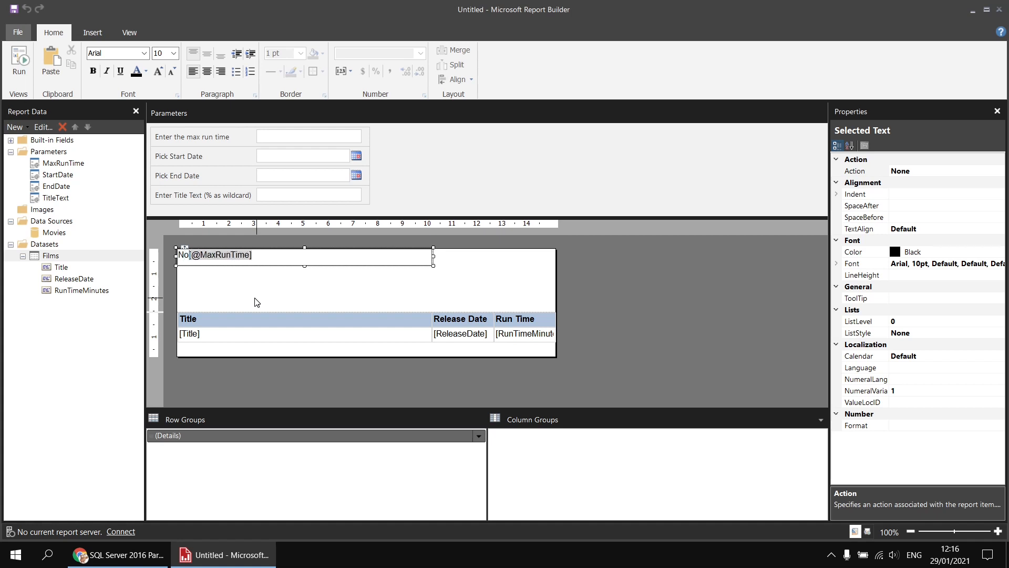
pyautogui.write('than [@MaxRunTime]')
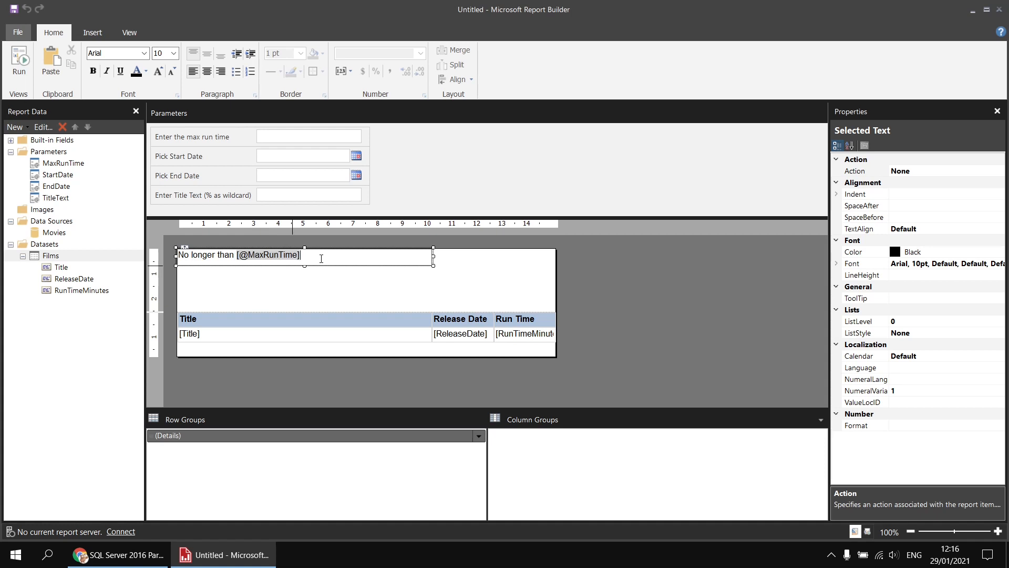
pyautogui.write(' minutes')
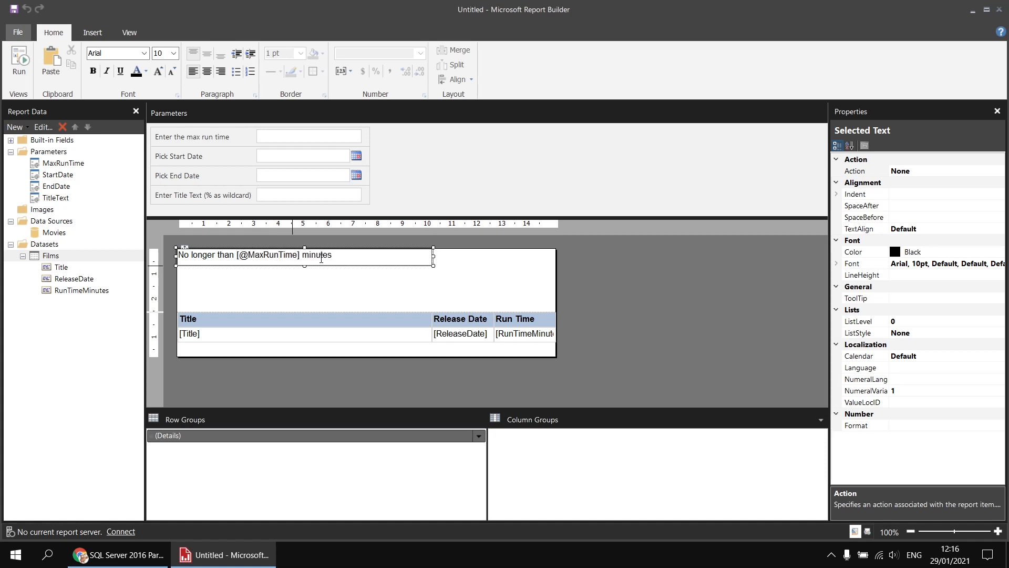
pyautogui.click(367, 291)
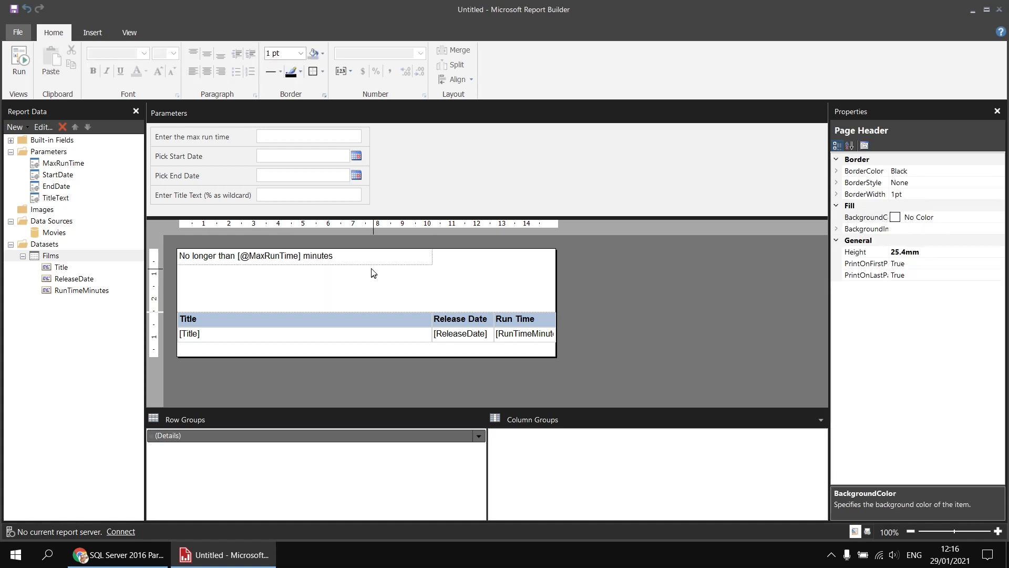
# Switch the run time header text box's font to Arial Black and back to Arial.
pyautogui.click(373, 262)
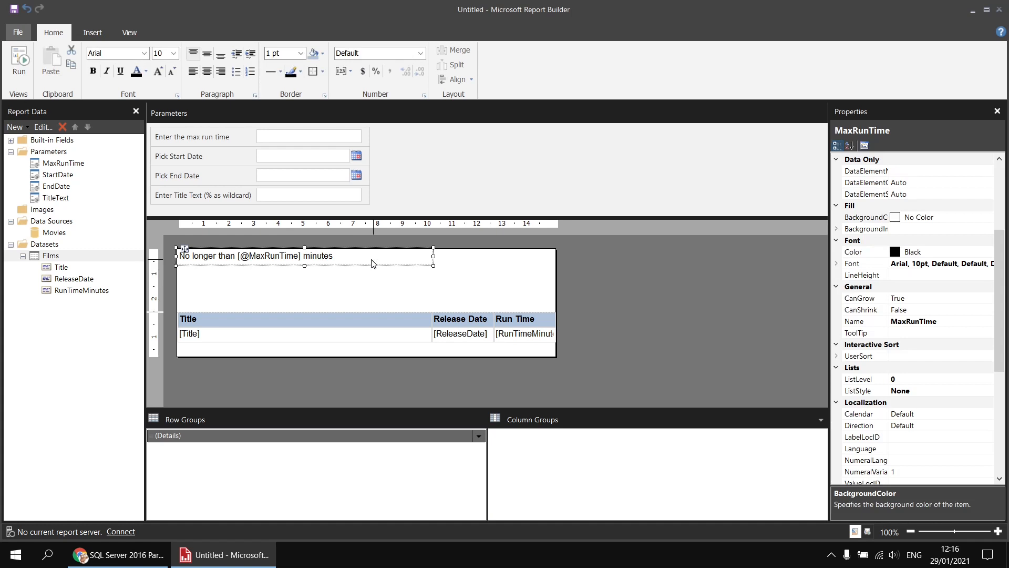
pyautogui.click(143, 54)
pyautogui.click(103, 74)
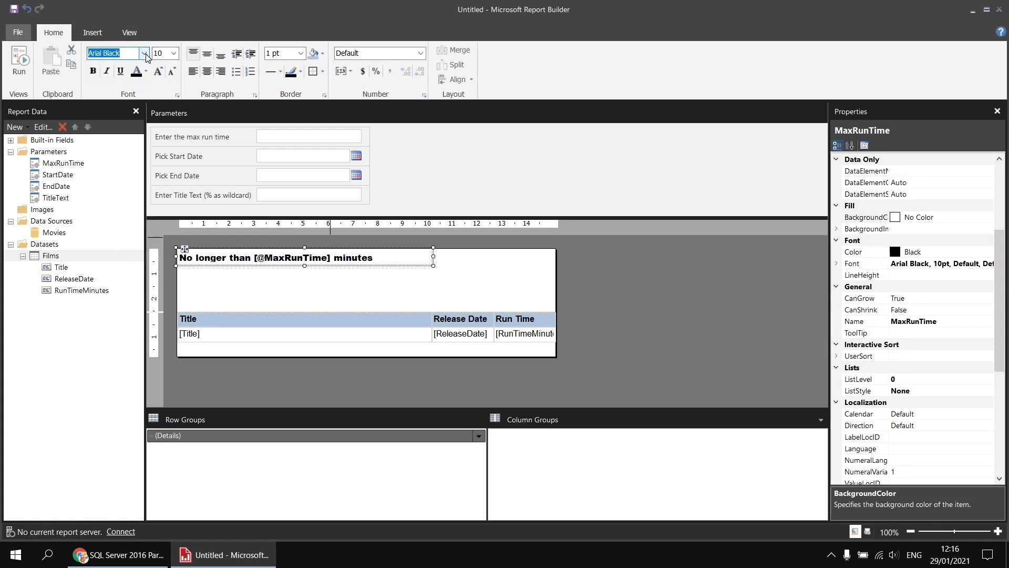
pyautogui.click(143, 53)
pyautogui.click(118, 83)
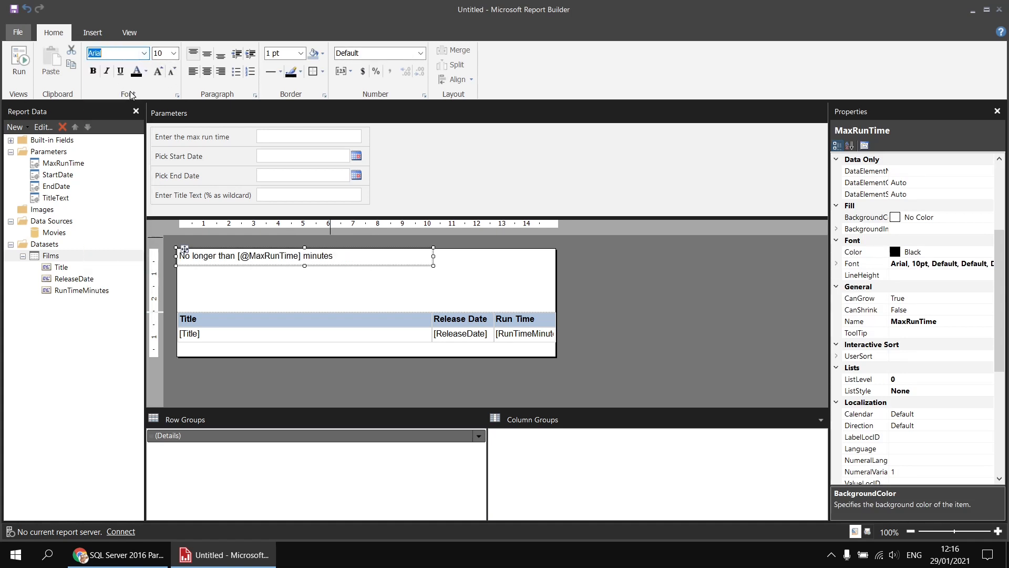
# Run the report with max run time 150, dates 1/1/2000 to 31/12/2010 and title text %, and list the export formats.
pyautogui.click(19, 60)
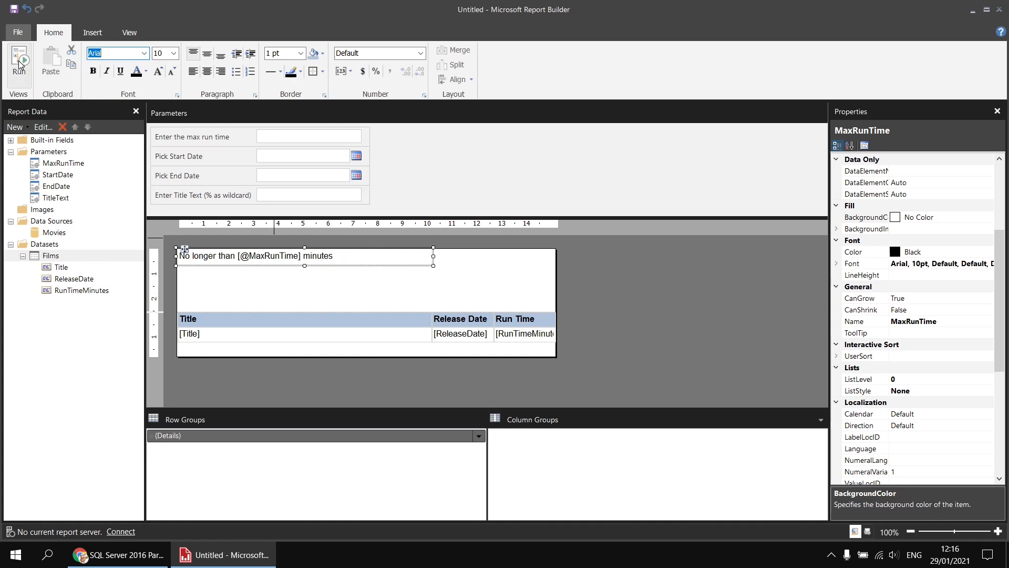
pyautogui.click(154, 108)
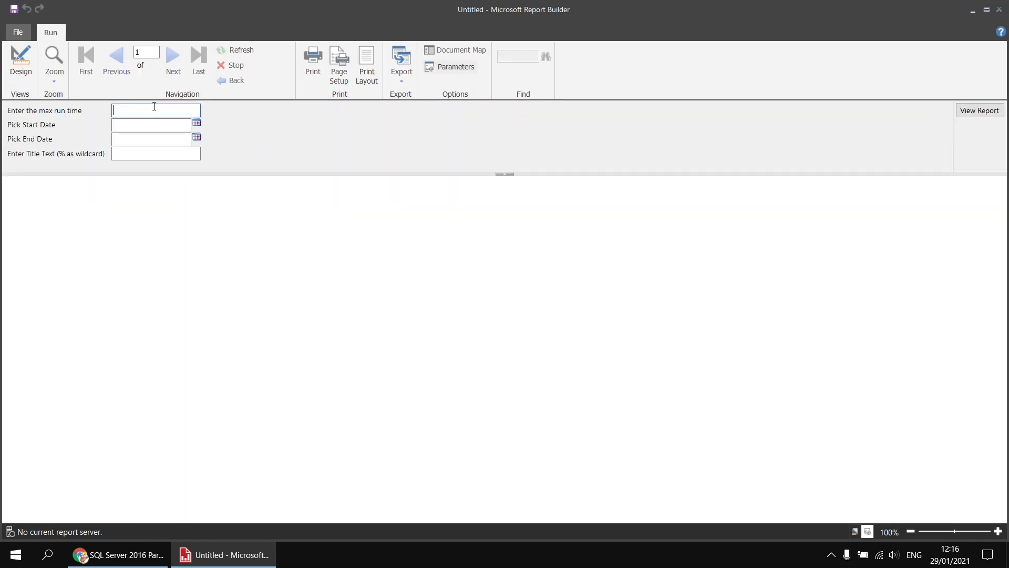
pyautogui.write('150')
pyautogui.press('Tab')
pyautogui.write('1/1200')
pyautogui.click(125, 125)
pyautogui.write('/20')
pyautogui.press('Tab')
pyautogui.write('31/12/201')
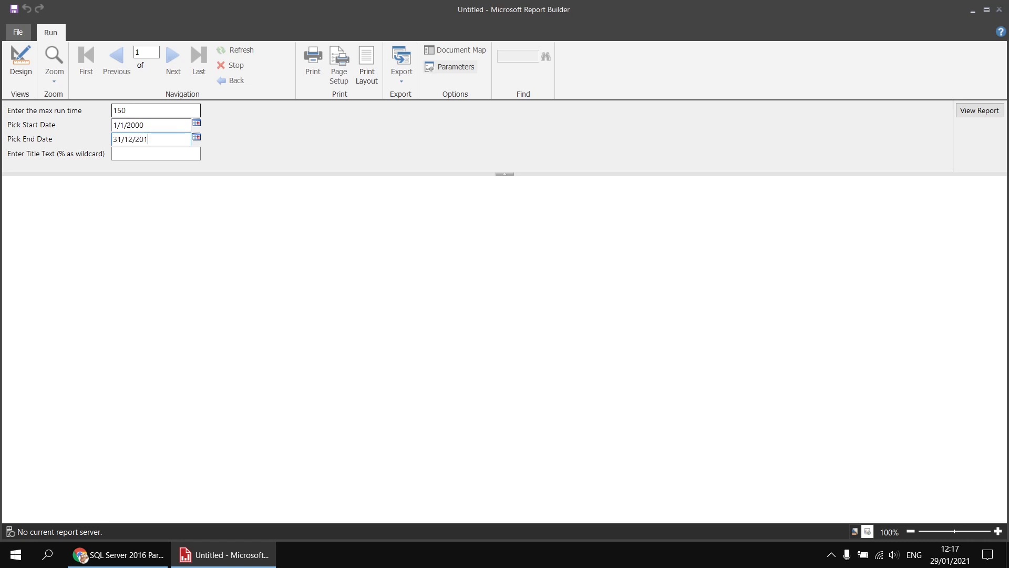
pyautogui.write('0')
pyautogui.press('Tab')
pyautogui.write('%')
pyautogui.press('Return')
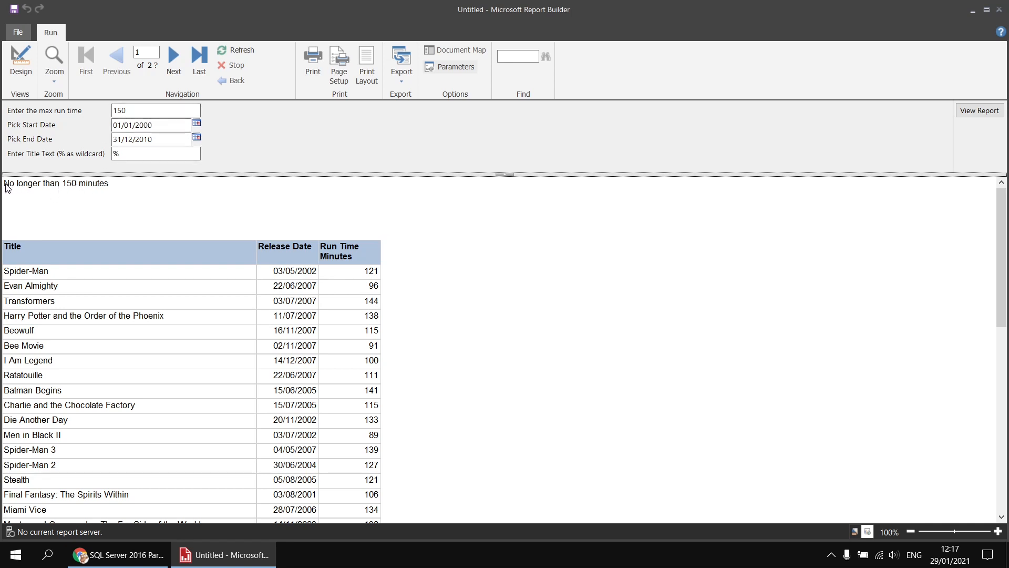
pyautogui.click(404, 83)
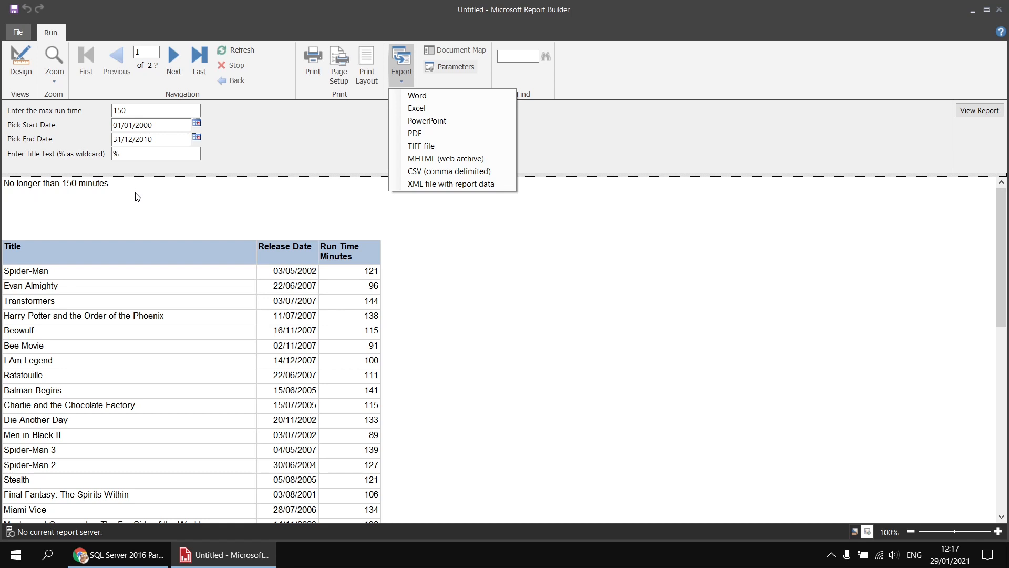
# Return to the report design and place the StartDate parameter in the page header, just below the run time text.
pyautogui.click(20, 66)
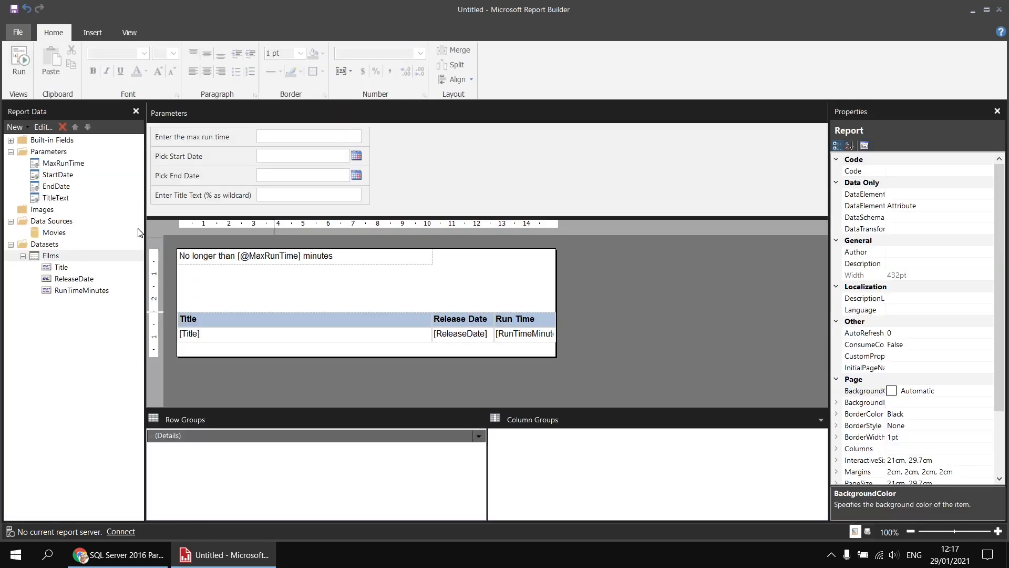
pyautogui.click(49, 178)
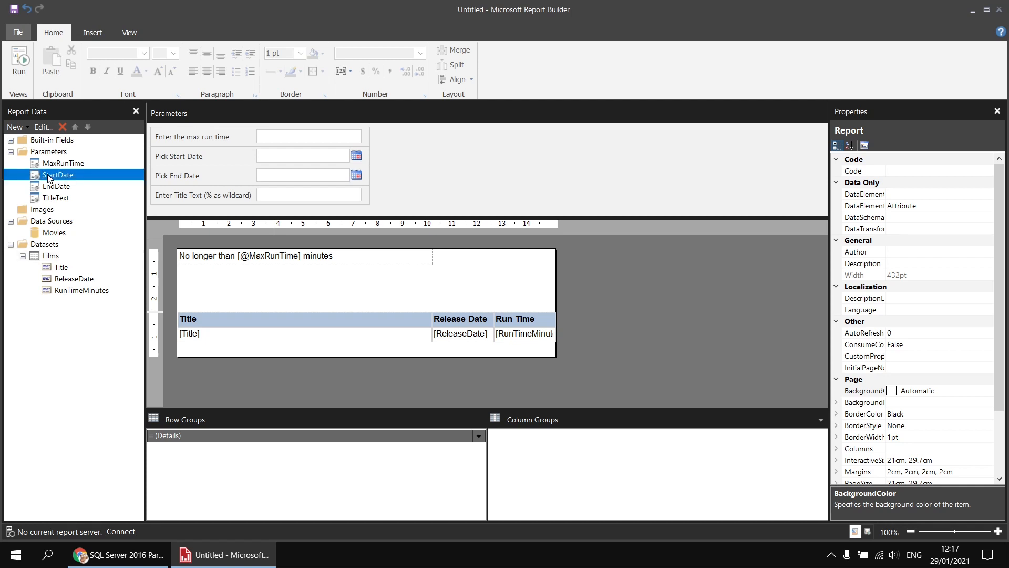
pyautogui.moveTo(48, 177); pyautogui.dragTo(184, 267)
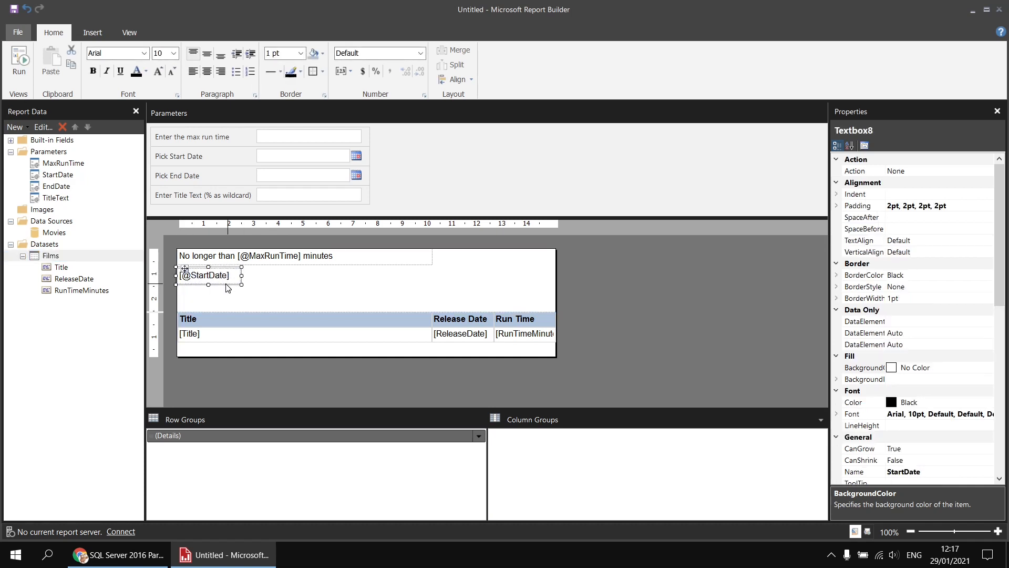
# Switch the StartDate text box's font to Arial Black and back to Arial.
pyautogui.click(144, 53)
pyautogui.click(105, 74)
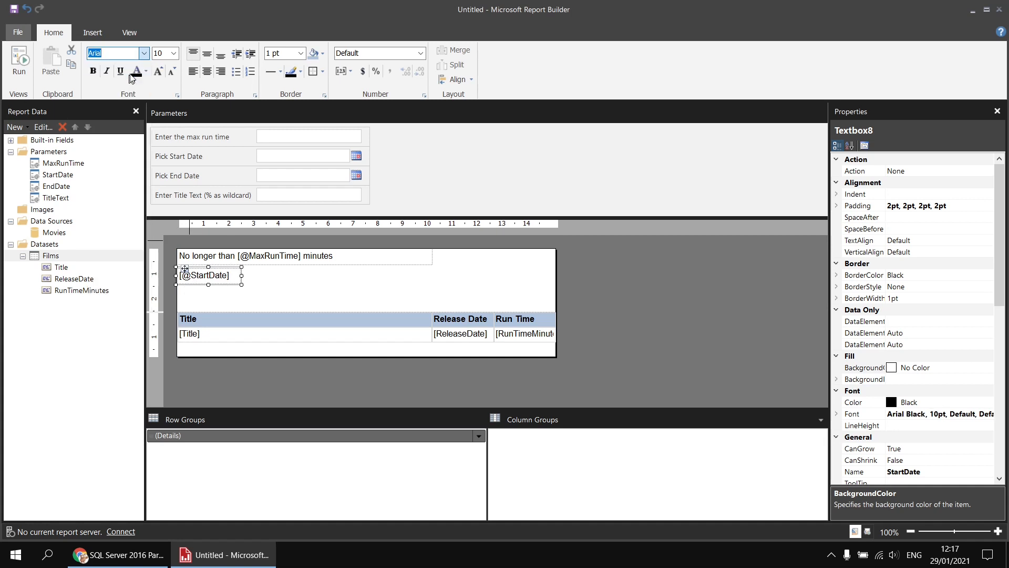
pyautogui.click(143, 53)
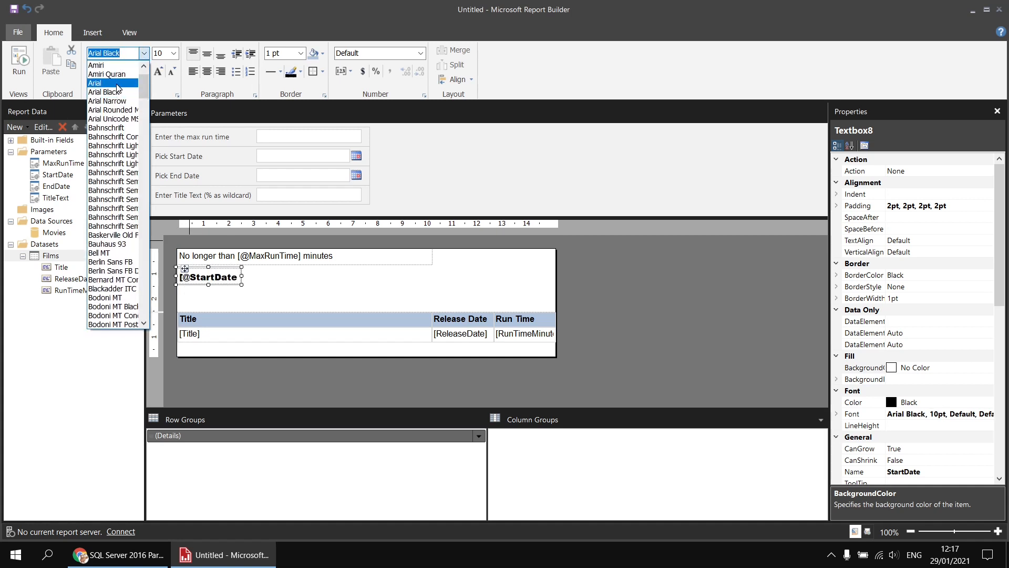
pyautogui.click(108, 83)
pyautogui.moveTo(241, 276); pyautogui.dragTo(433, 275)
pyautogui.doubleClick(251, 278)
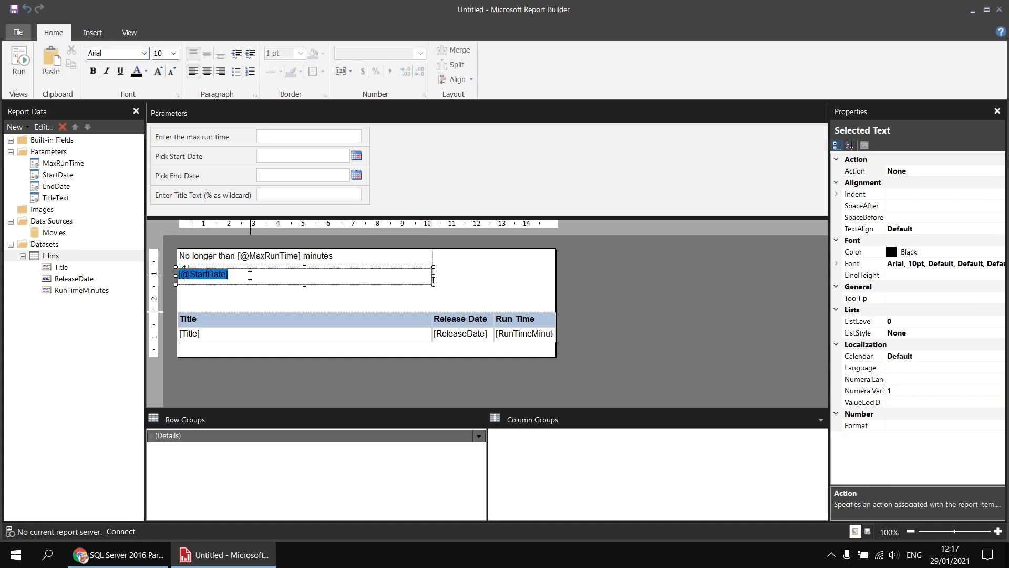
pyautogui.click(251, 275)
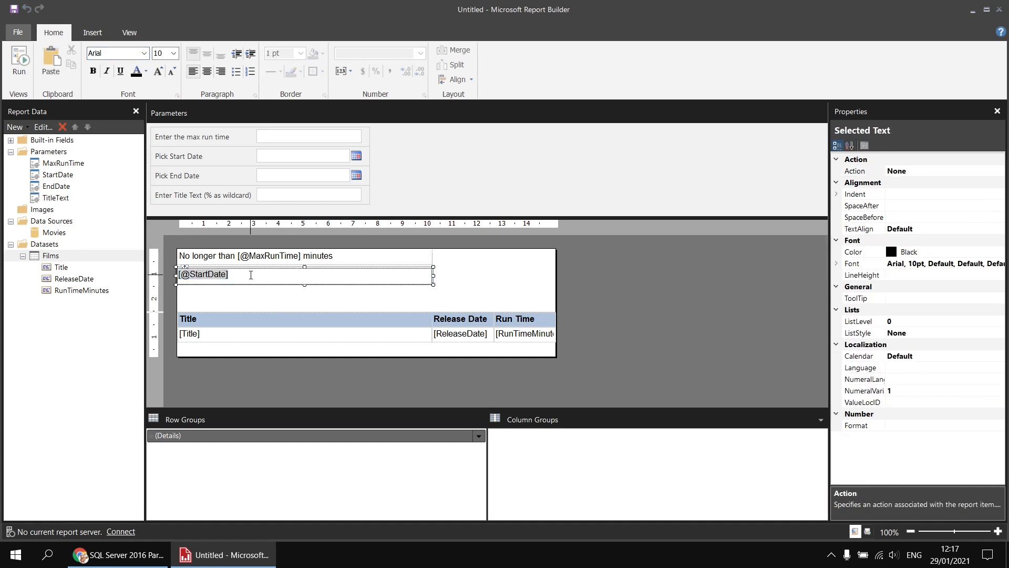
pyautogui.write('Released betwe')
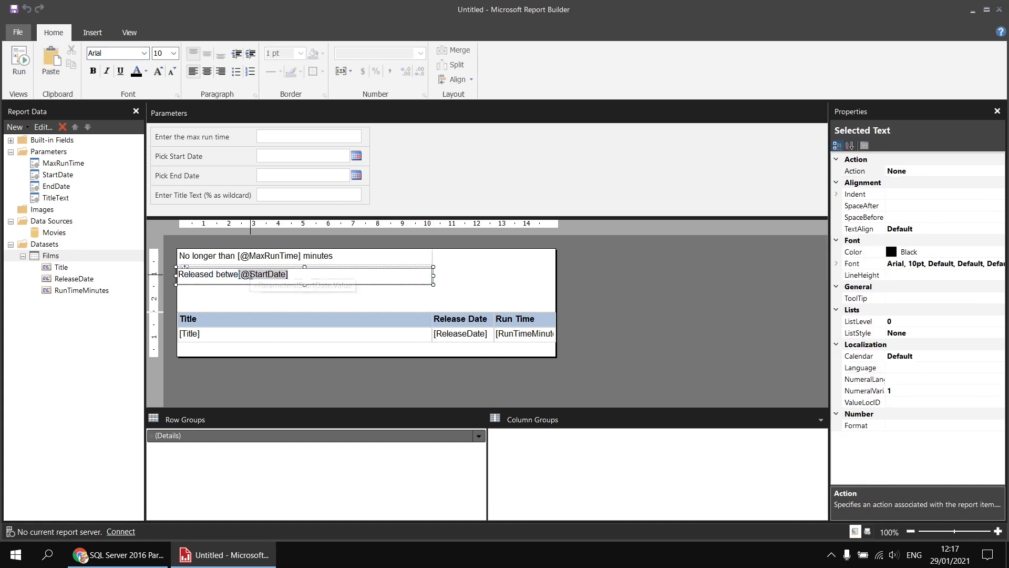
pyautogui.write('en')
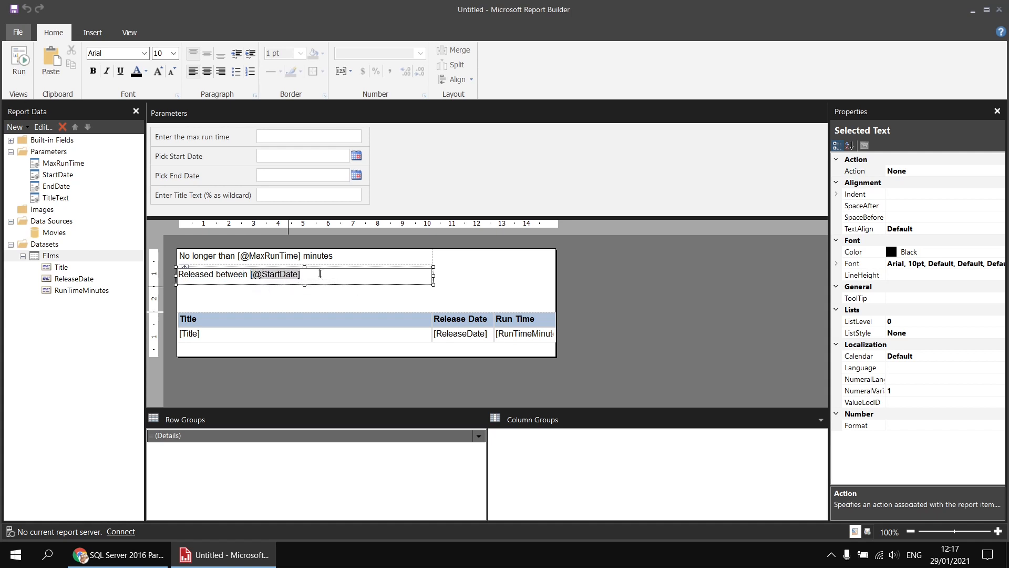
pyautogui.click(321, 275)
pyautogui.write('and')
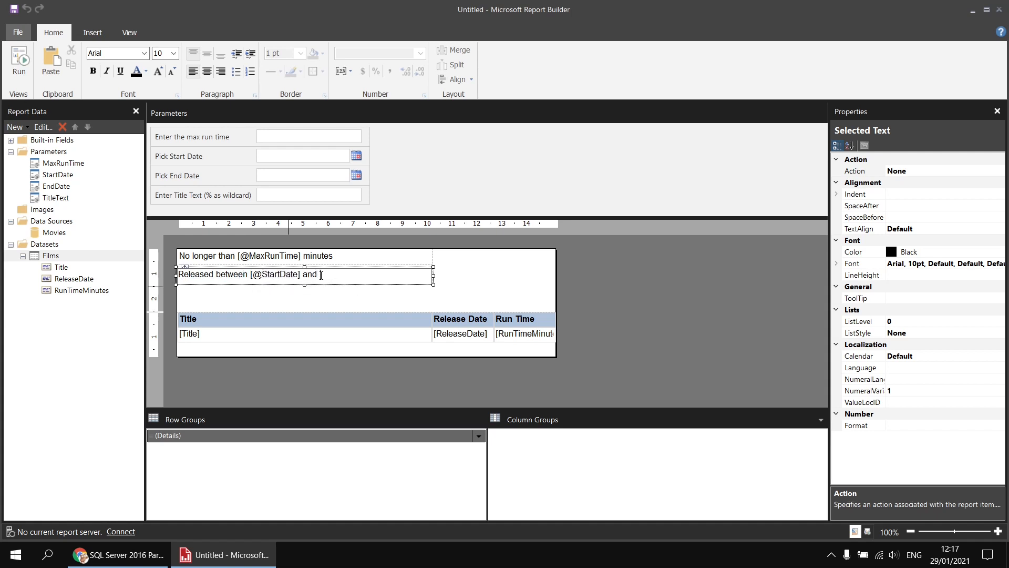
pyautogui.moveTo(62, 187); pyautogui.dragTo(327, 281)
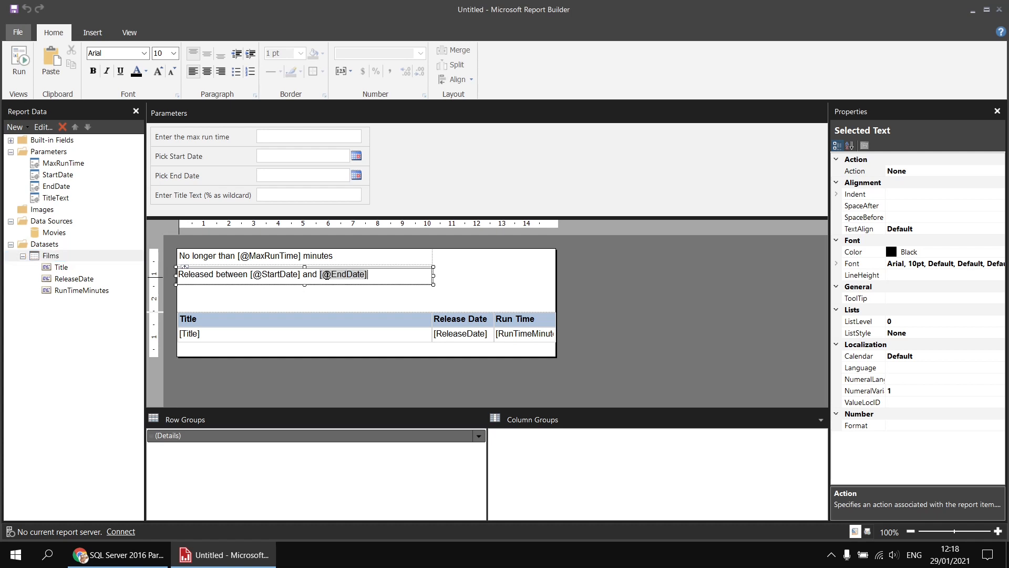
pyautogui.click(387, 297)
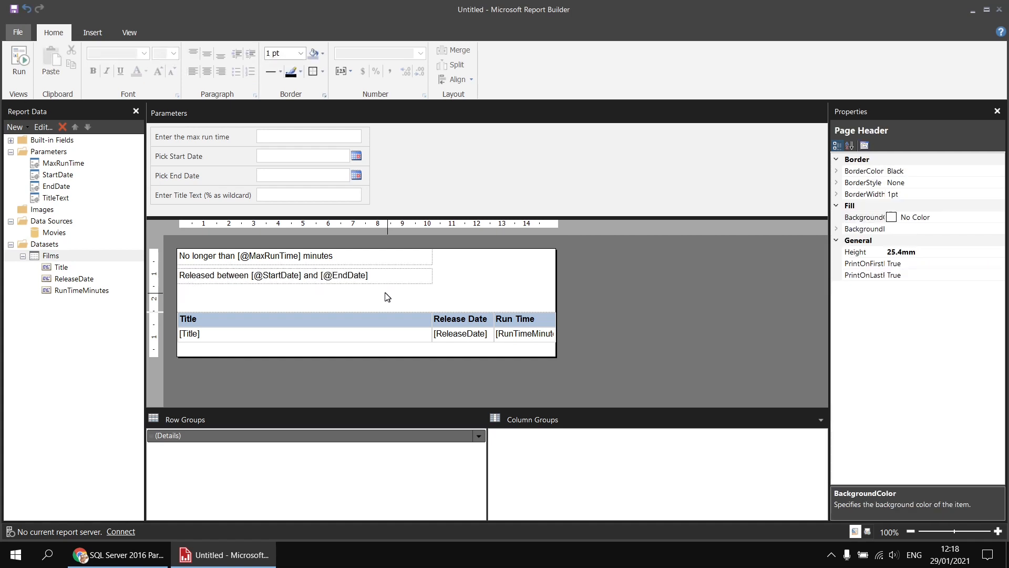
# Apply the Date number format to both the StartDate and EndDate placeholders in the page header.
pyautogui.doubleClick(274, 275)
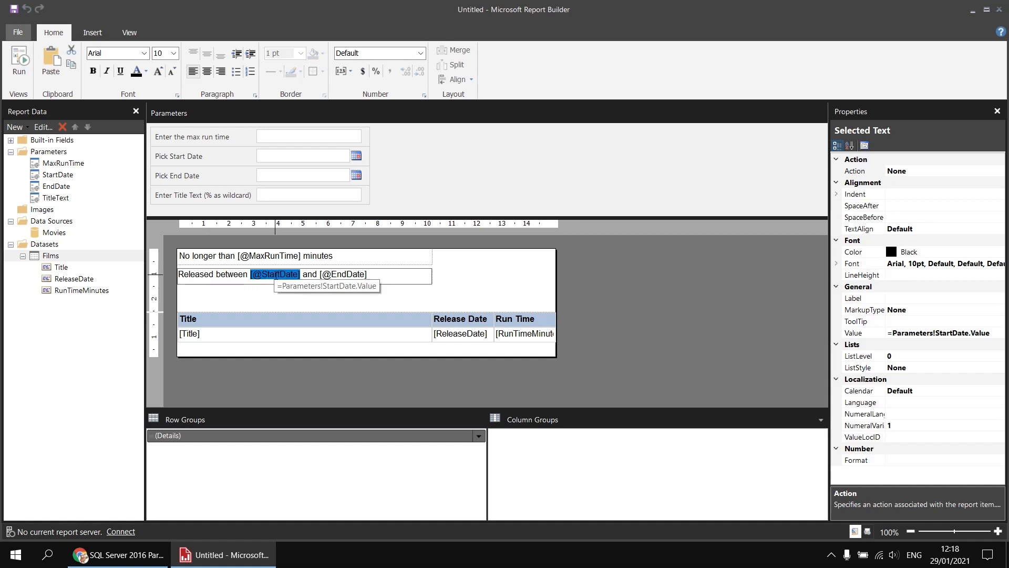
pyautogui.click(421, 53)
pyautogui.click(367, 92)
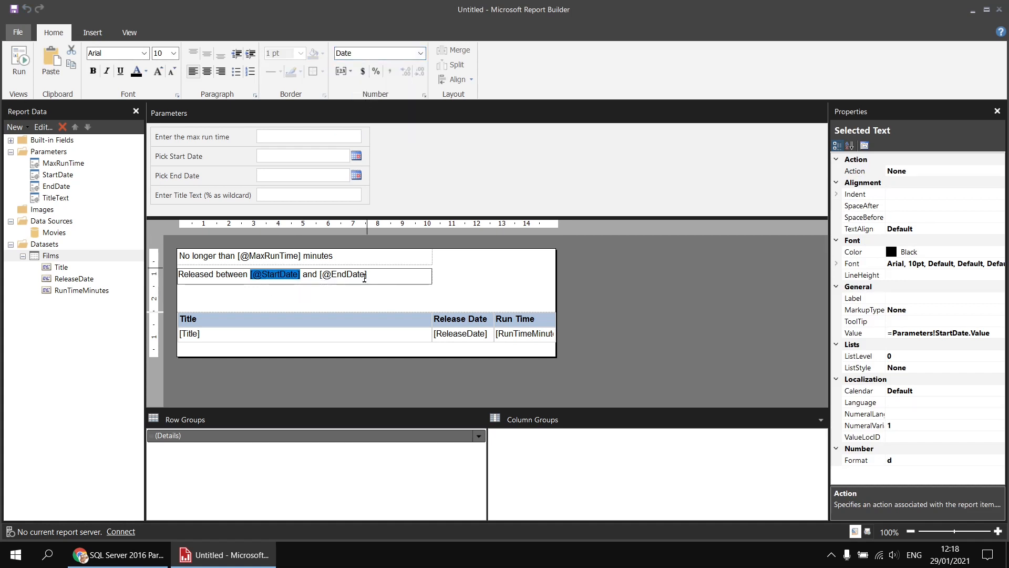
pyautogui.doubleClick(351, 276)
pyautogui.click(420, 53)
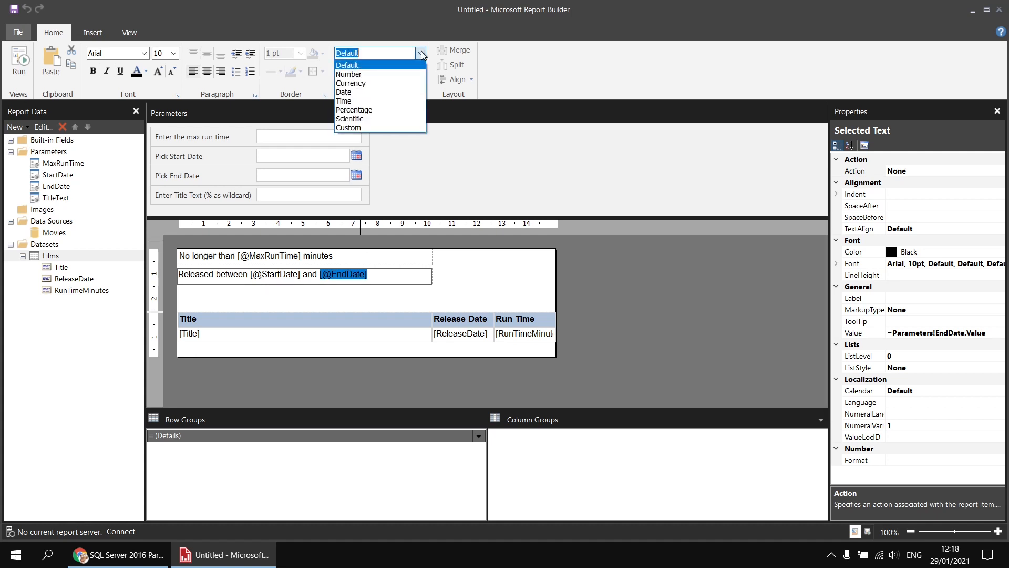
pyautogui.click(371, 93)
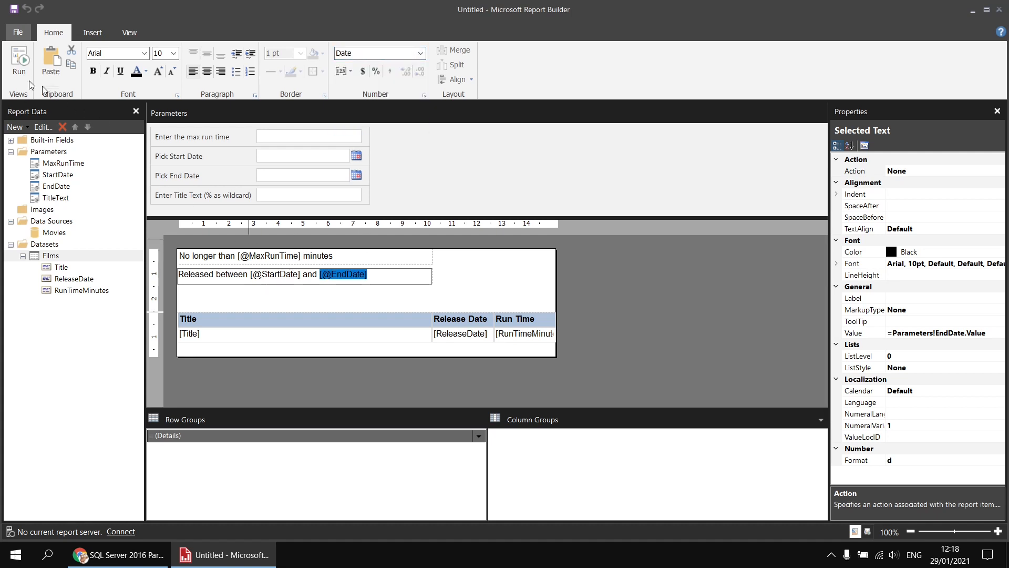
# Run the report with max run time 200, dates 1/1/2000 to 31/12/2016 and title text %, and rerun it with max run time 2.
pyautogui.click(19, 65)
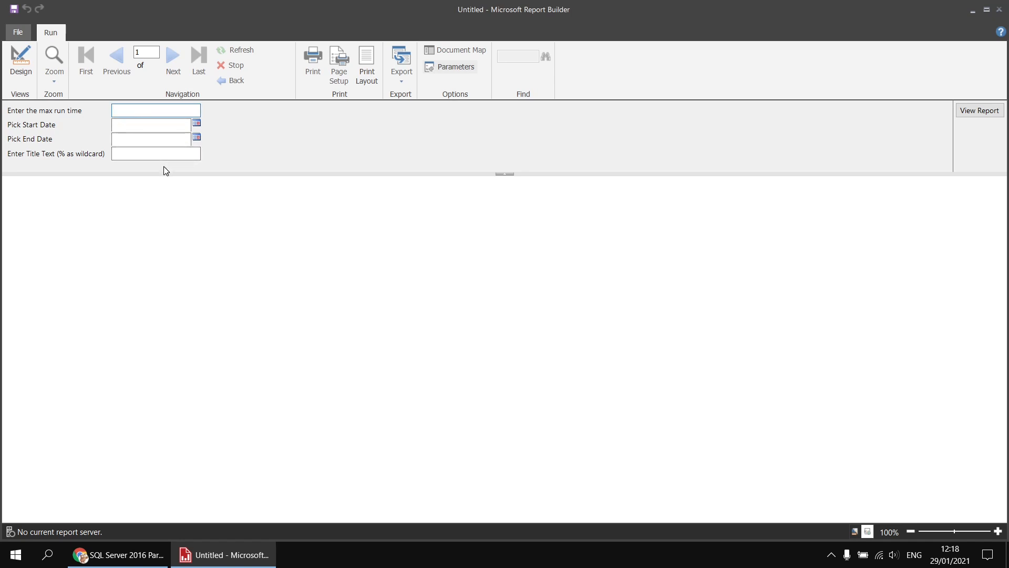
pyautogui.write('20')
pyautogui.write('1/')
pyautogui.write('1/2000')
pyautogui.press('Tab')
pyautogui.write('31/12/206')
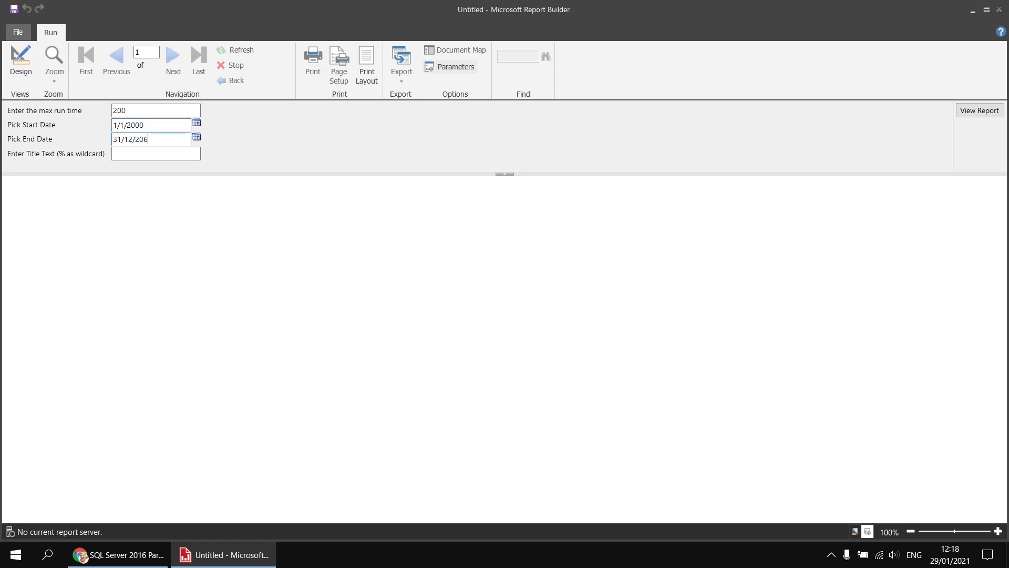
pyautogui.write('16')
pyautogui.write('%')
pyautogui.press('Return')
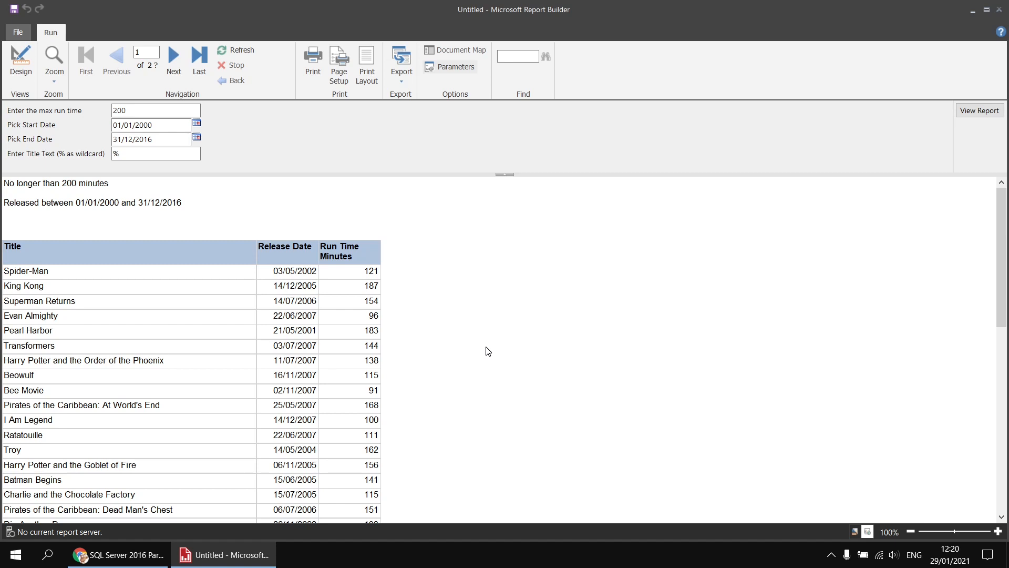
pyautogui.moveTo(130, 109); pyautogui.dragTo(110, 107)
pyautogui.press('Return')
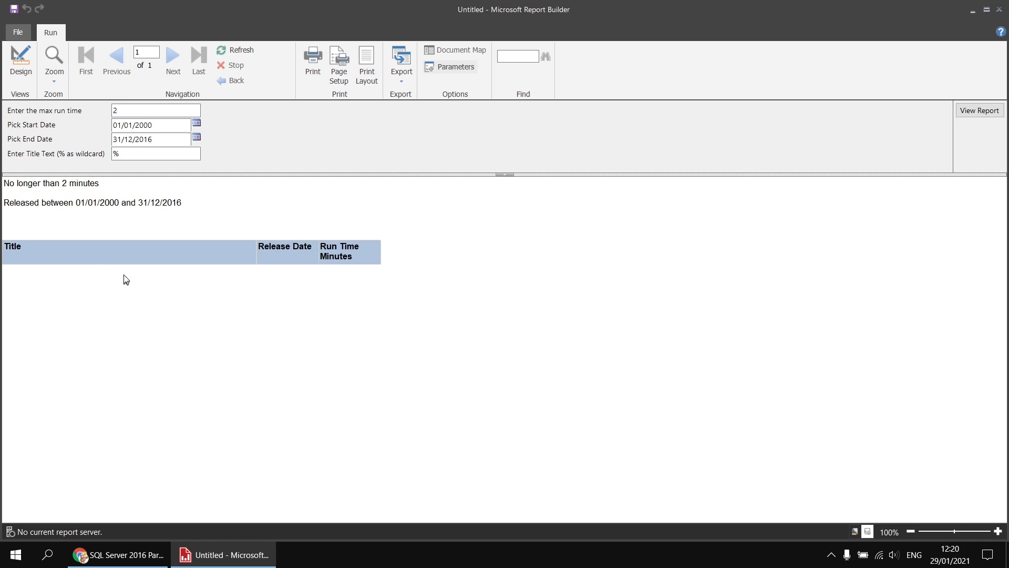
# Return to the report design and open the expression editor for the films table's NoRowsMessage property.
pyautogui.click(21, 63)
pyautogui.click(392, 353)
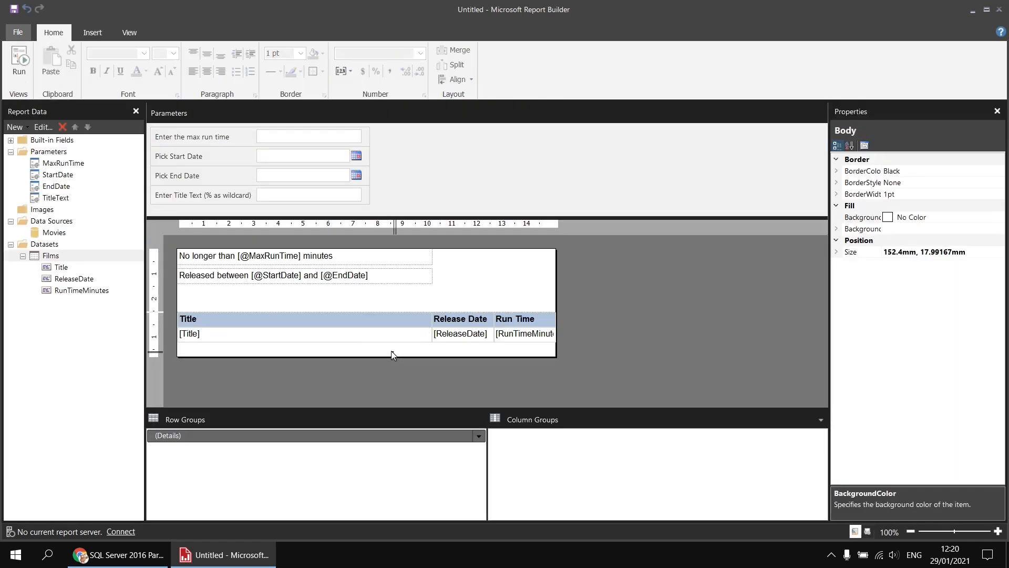
pyautogui.click(378, 339)
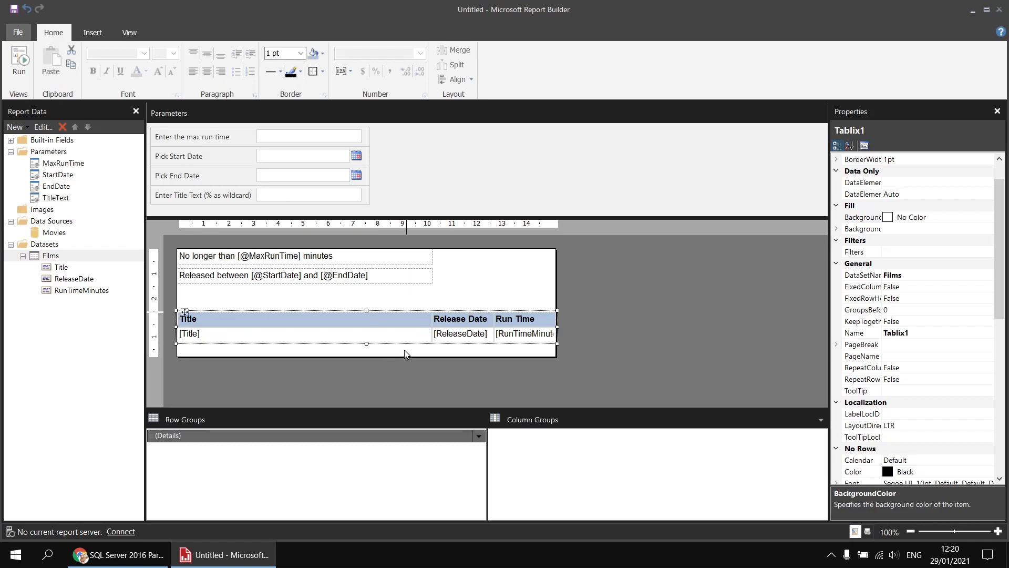
pyautogui.click(405, 352)
pyautogui.click(370, 323)
pyautogui.moveTo(881, 242); pyautogui.dragTo(915, 243)
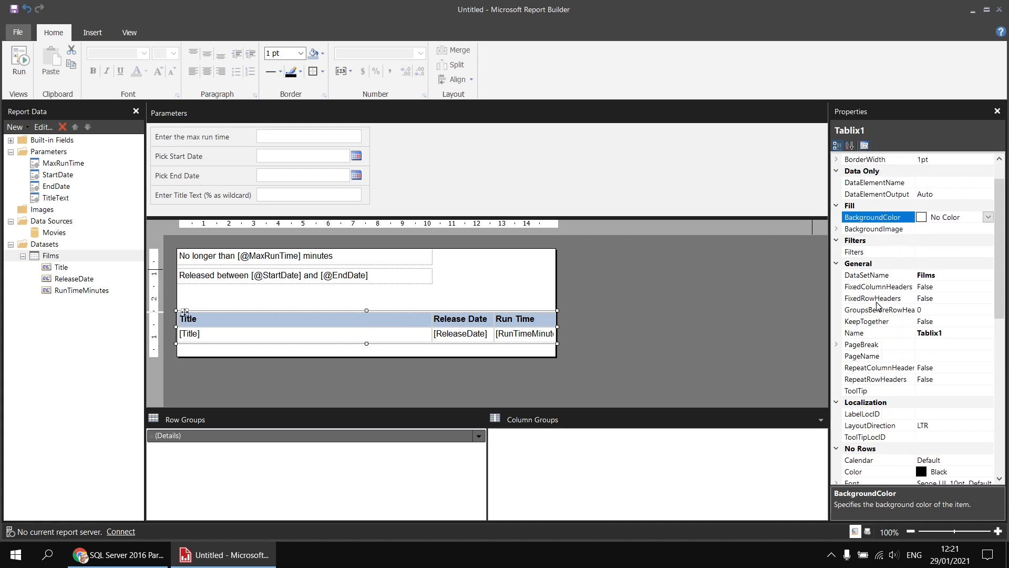
pyautogui.scroll(-3, 882, 303)
pyautogui.scroll(-3, 882, 304)
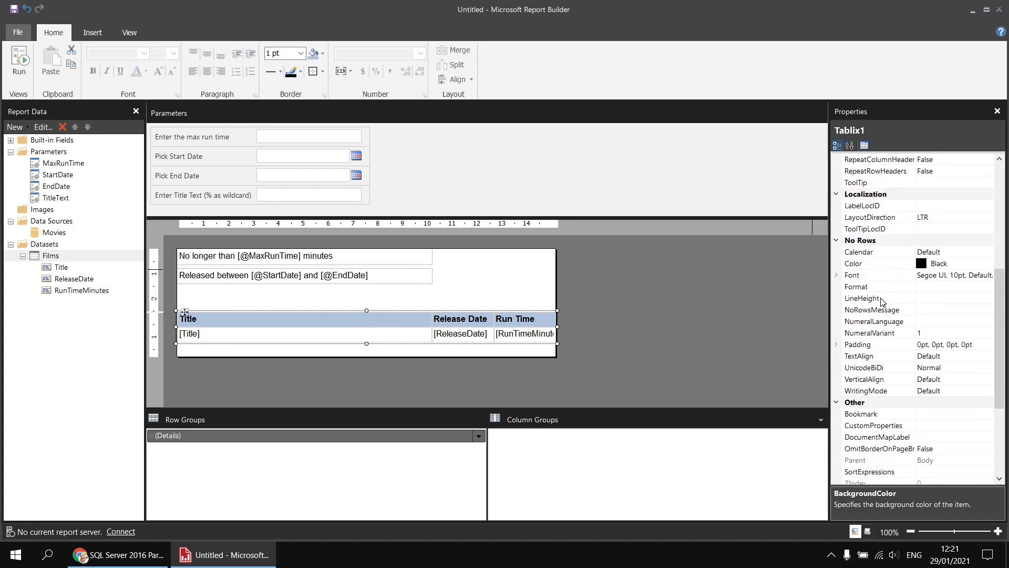
pyautogui.click(874, 241)
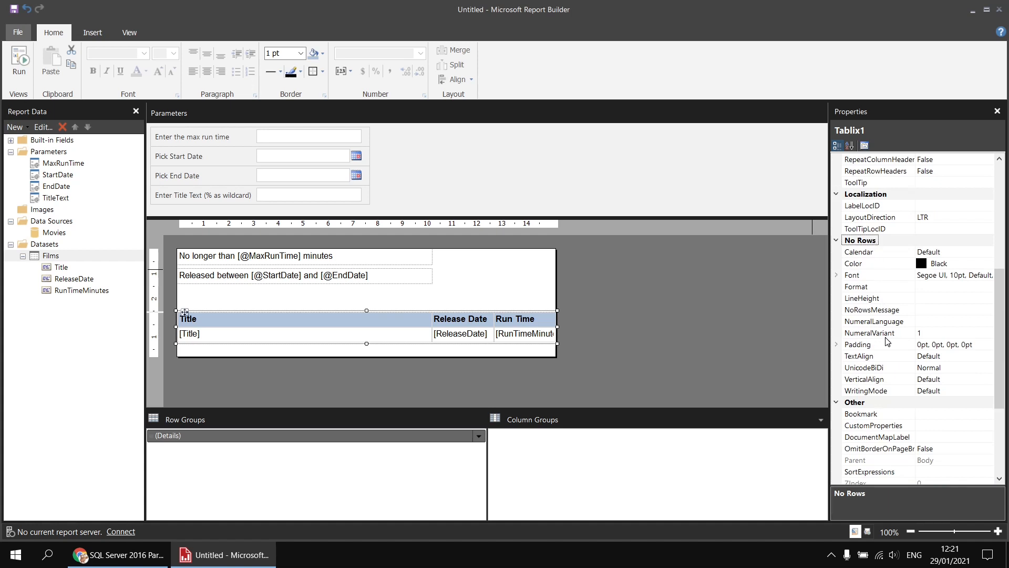
pyautogui.click(874, 310)
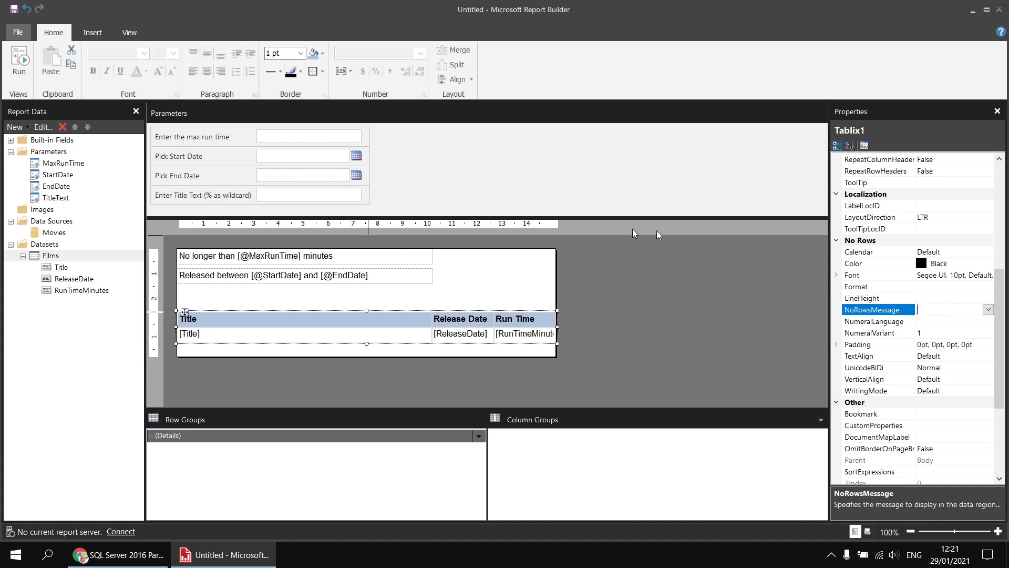
pyautogui.click(988, 311)
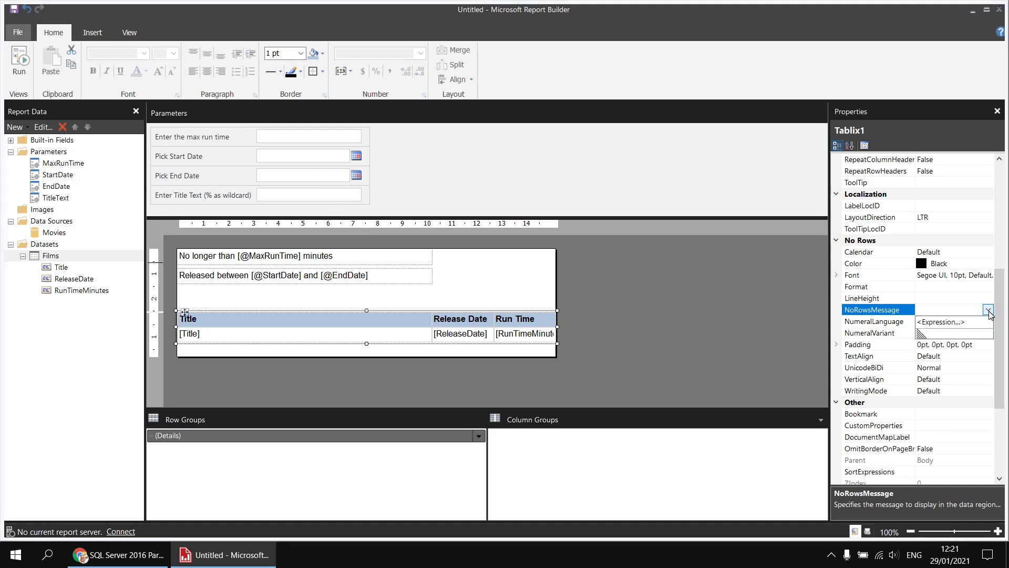
pyautogui.click(939, 322)
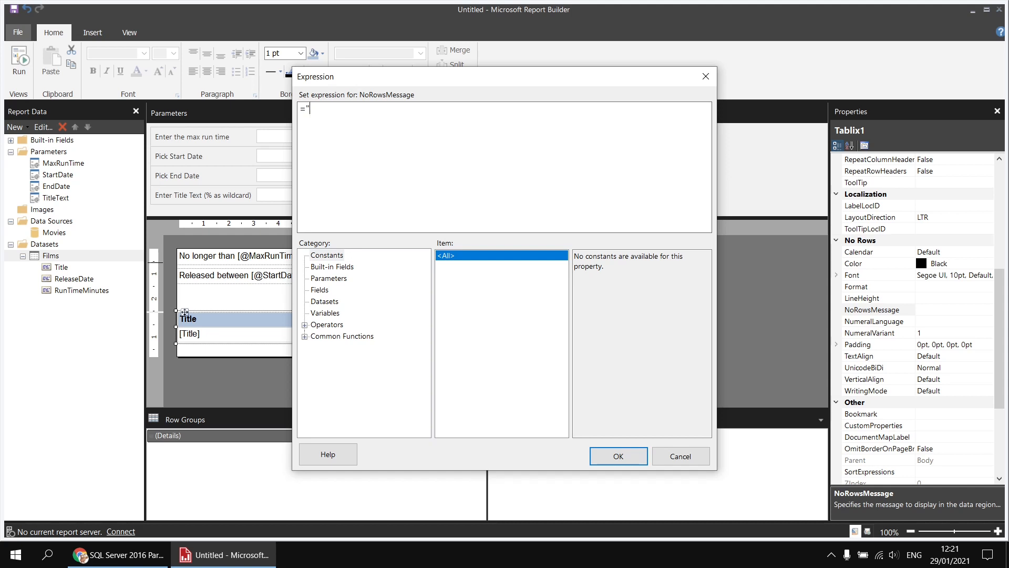
# Begin the expression with "No results found when the run time is shorter than " & Parameters!MaxRunTime.Value & " minutes, and release date between " &.
pyautogui.write('"No results found when the run ')
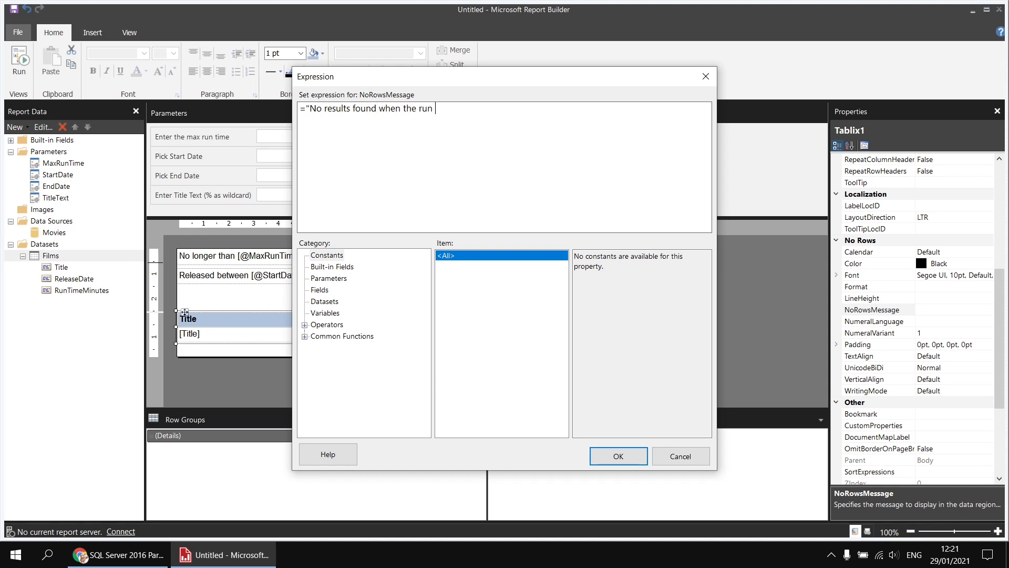
pyautogui.write('time is shorter than " &')
pyautogui.click(345, 279)
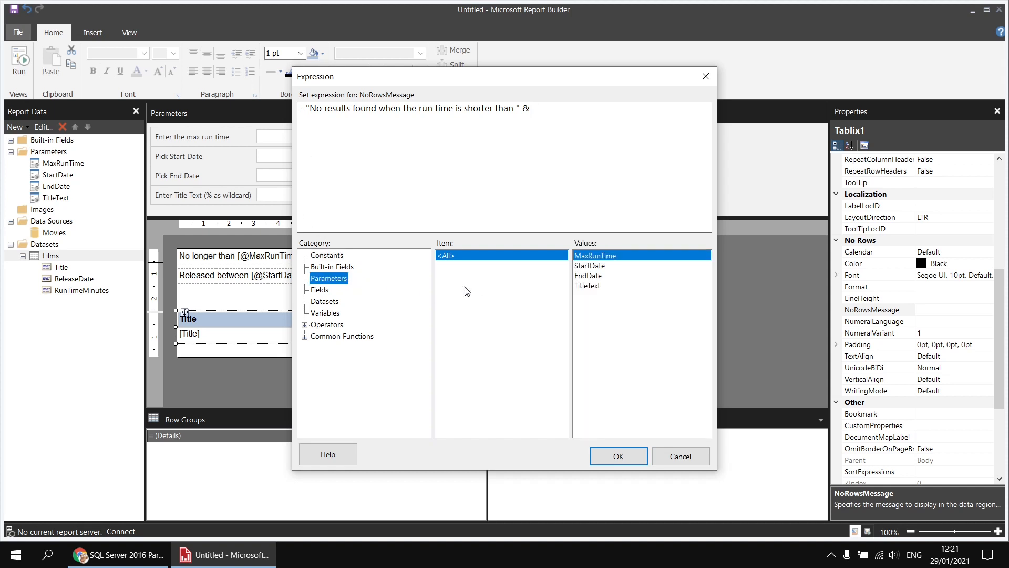
pyautogui.doubleClick(610, 256)
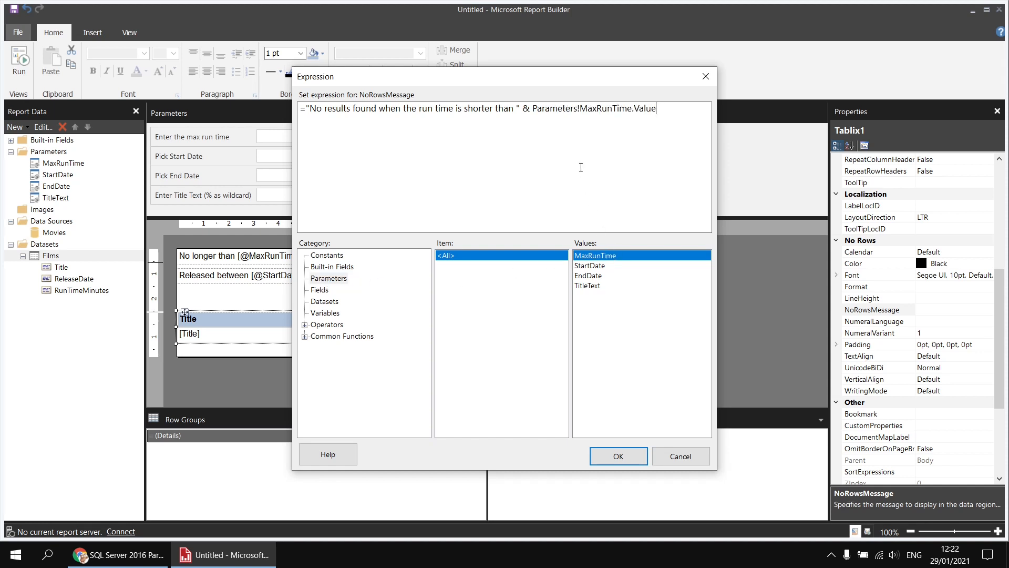
pyautogui.write('& " minutes')
pyautogui.write(', and release date')
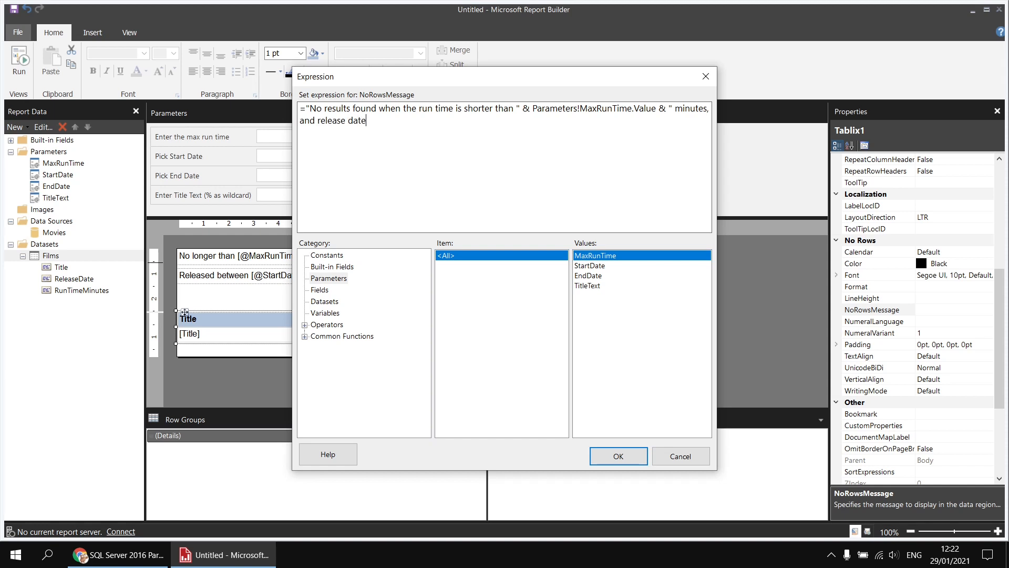
pyautogui.write(' between " &')
# Append Format(Parameters!StartDate.Value, "dd/MM/yyyy") & " and " & to the no-rows message expression.
pyautogui.click(305, 336)
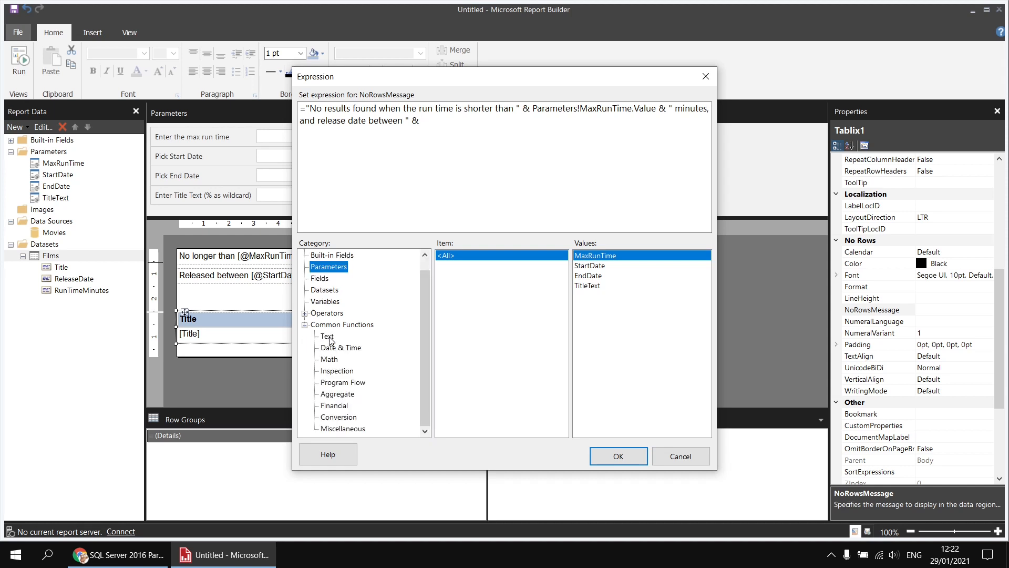
pyautogui.click(328, 336)
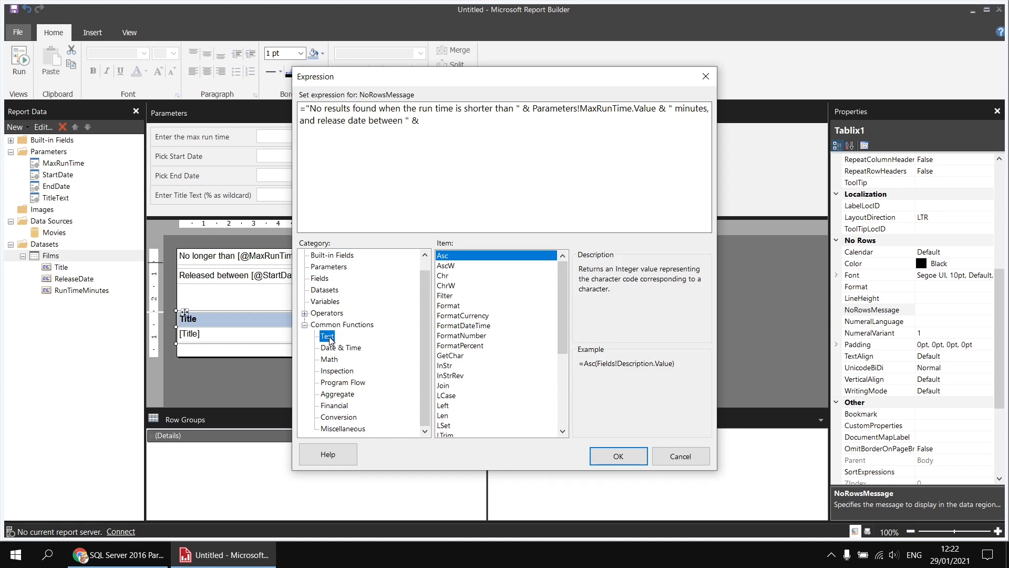
pyautogui.doubleClick(456, 306)
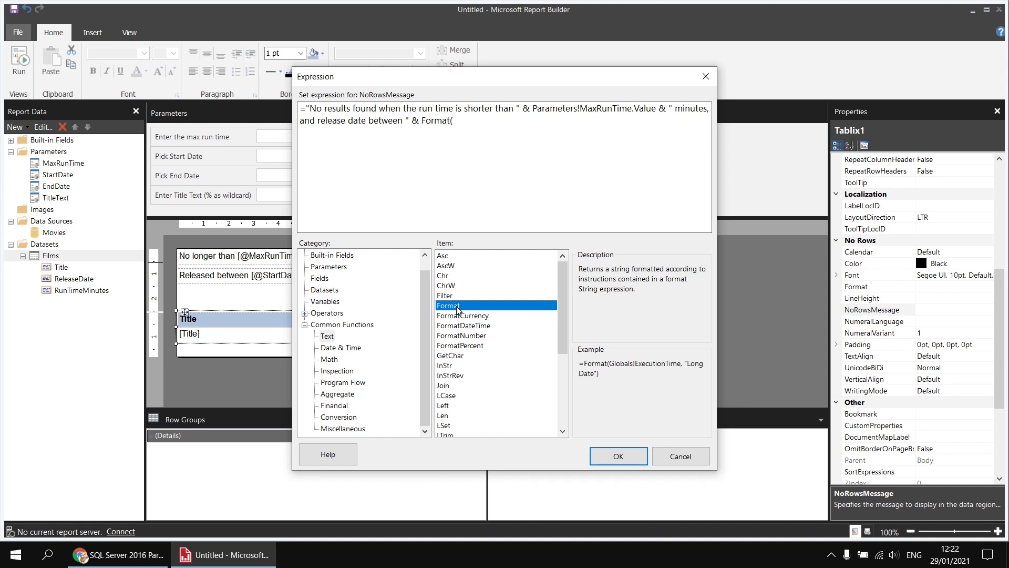
pyautogui.click(340, 267)
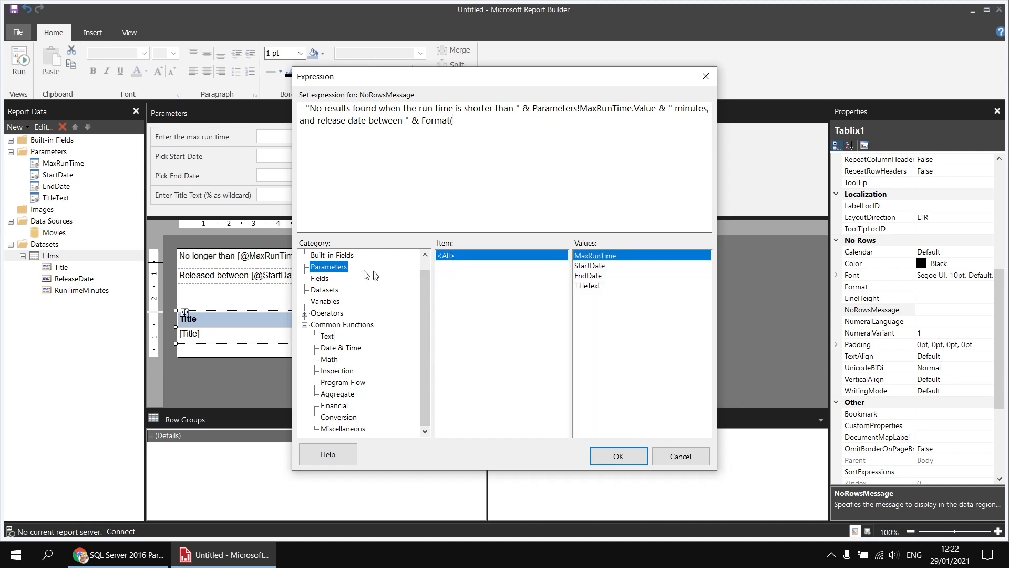
pyautogui.doubleClick(589, 266)
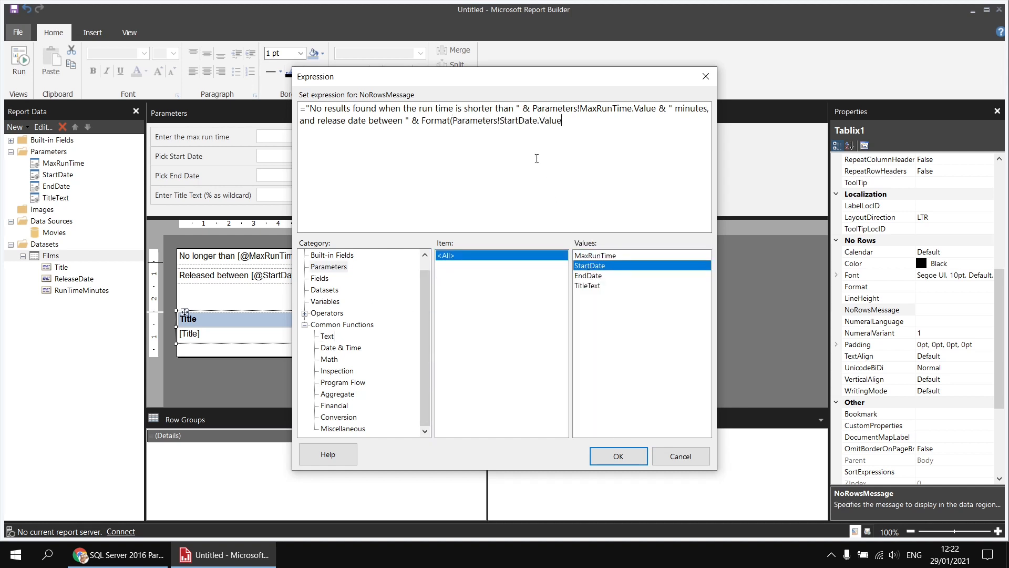
pyautogui.write(', "dd/MM/yyyy") & " and " &')
# Copy the StartDate Format call to the end of the expression, change it to EndDate and accept the expression.
pyautogui.moveTo(422, 120); pyautogui.dragTo(629, 123)
pyautogui.hotkey('ctrl', 'c')
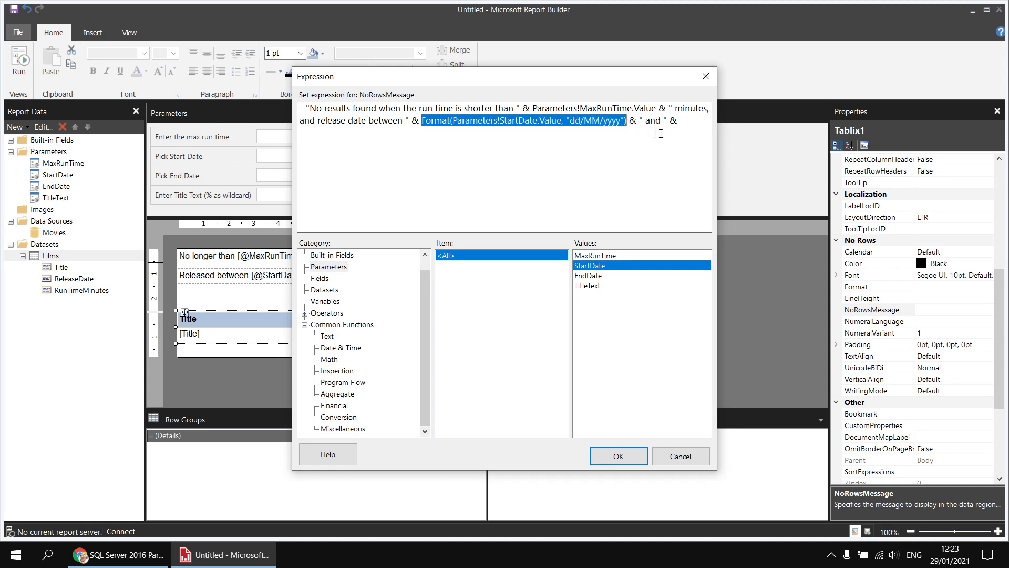
pyautogui.click(691, 123)
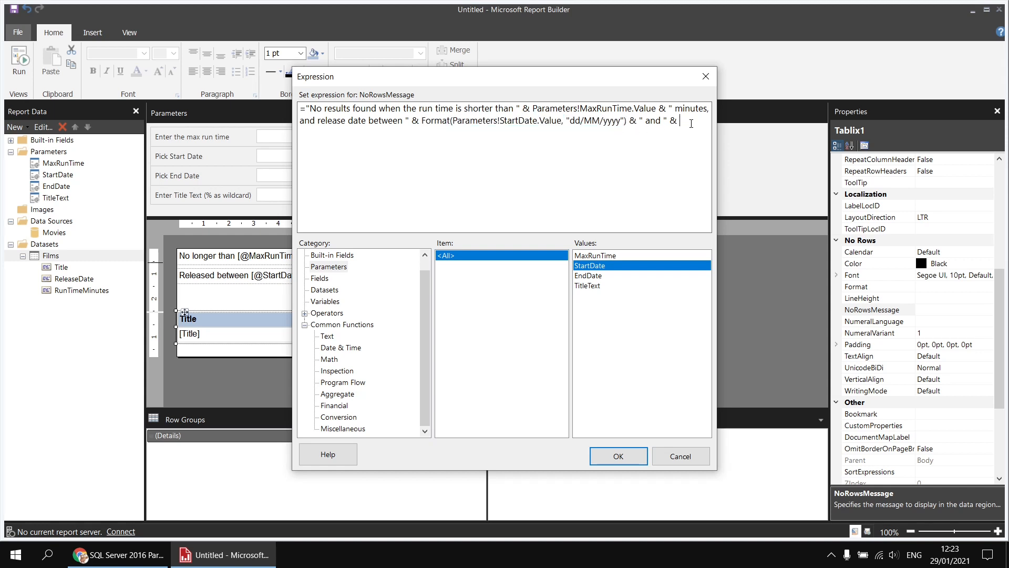
pyautogui.hotkey('ctrl', 'v')
pyautogui.moveTo(397, 133); pyautogui.dragTo(377, 132)
pyautogui.write('End')
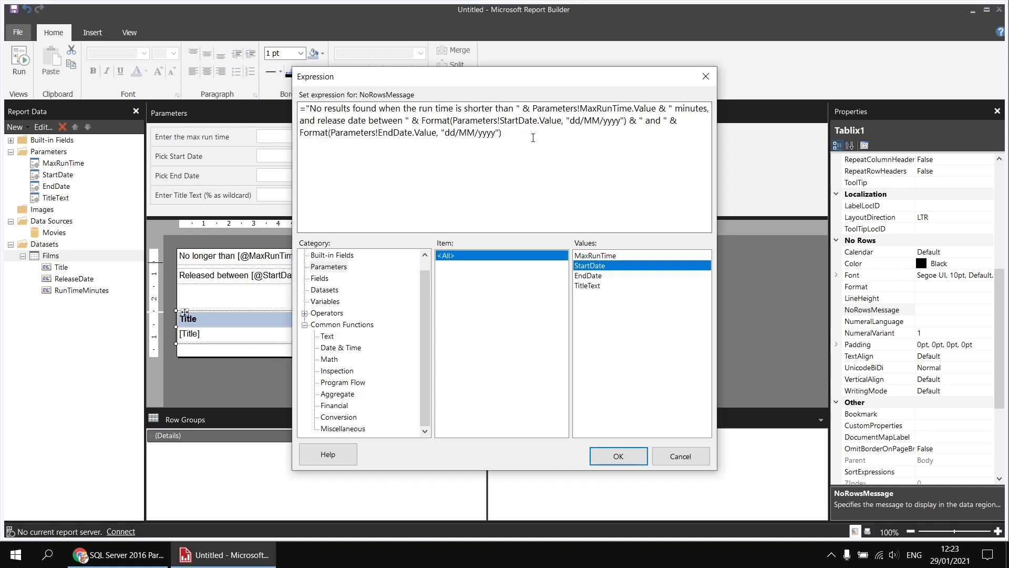
pyautogui.click(532, 134)
pyautogui.click(618, 457)
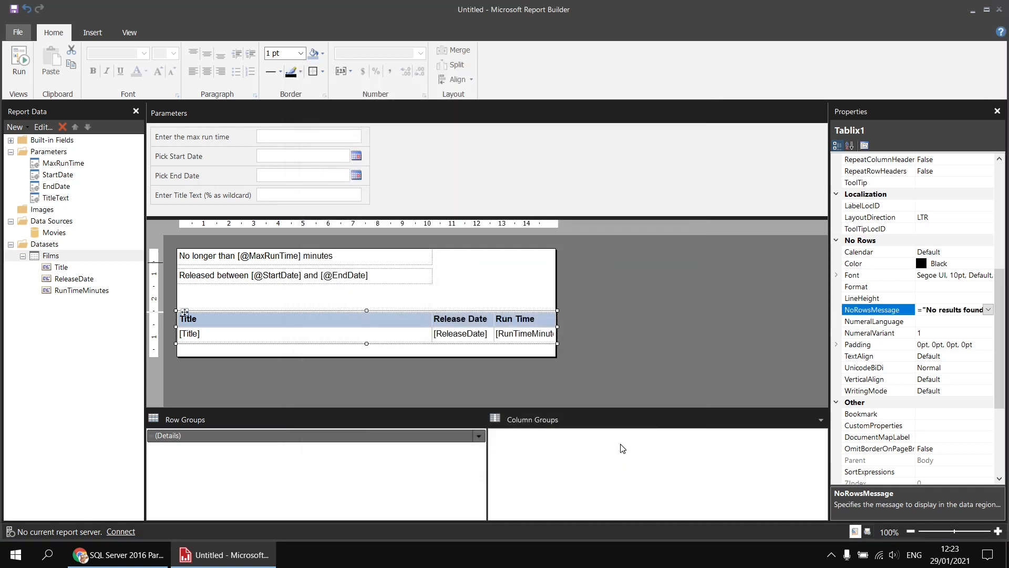
# Set the no-rows message's text color to Red and its font weight to Bold.
pyautogui.click(944, 266)
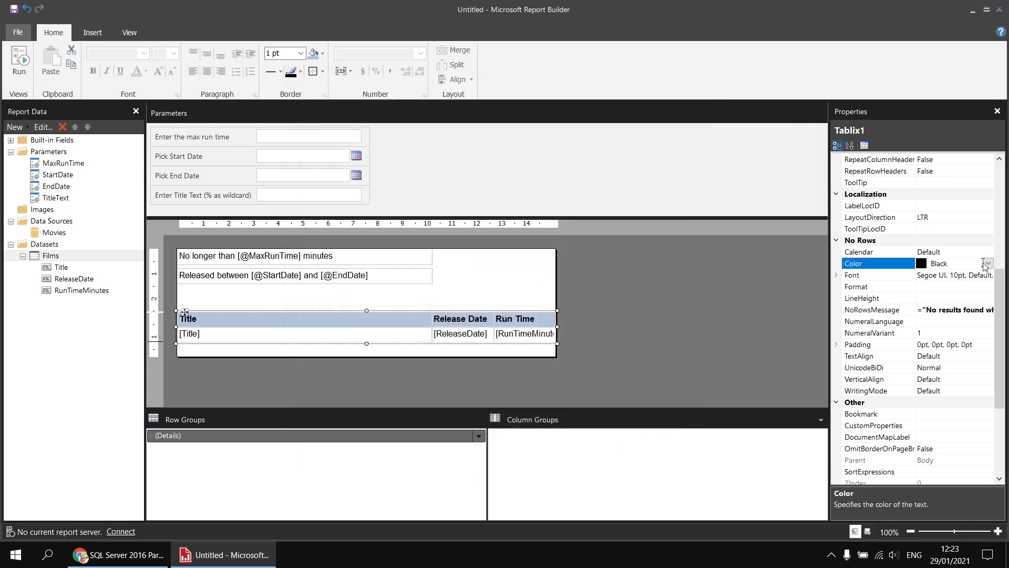
pyautogui.click(988, 263)
pyautogui.click(892, 305)
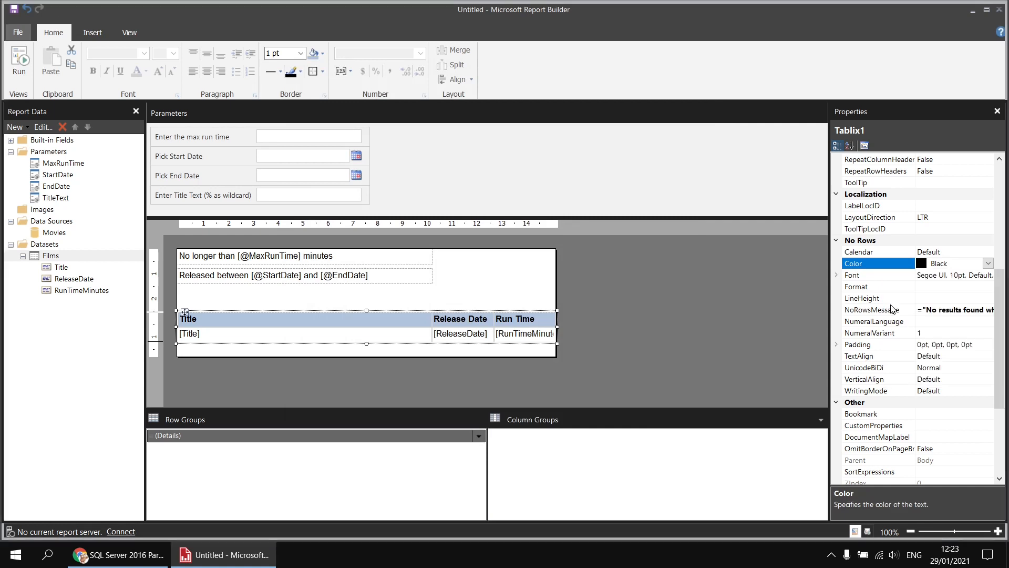
pyautogui.click(836, 276)
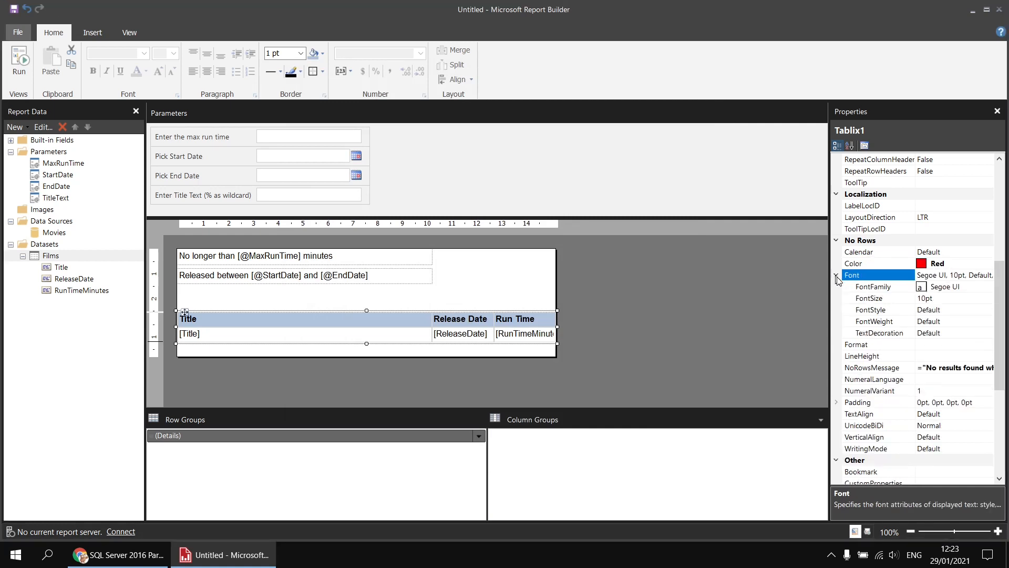
pyautogui.click(894, 321)
pyautogui.click(987, 322)
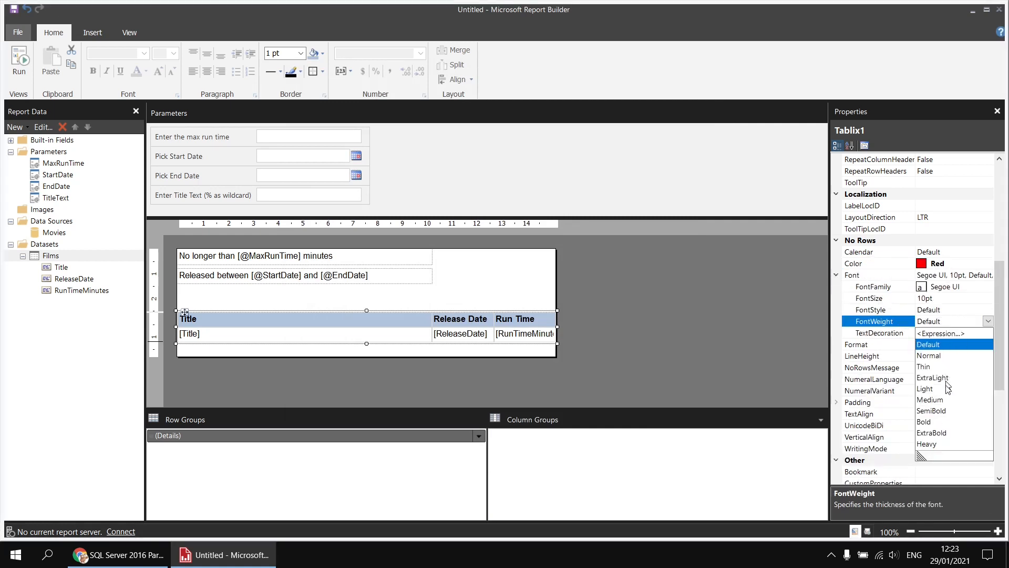
pyautogui.click(938, 424)
pyautogui.click(863, 241)
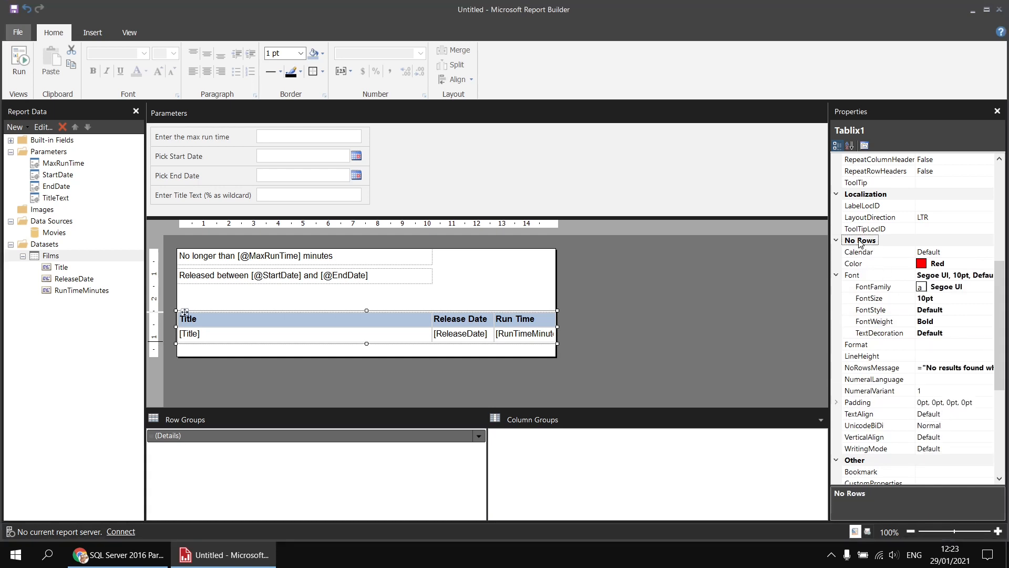
# Run the report with max run time 2, start date 29/01/2021, end date 31/01/2021 and title text qwer.
pyautogui.click(19, 59)
pyautogui.click(119, 110)
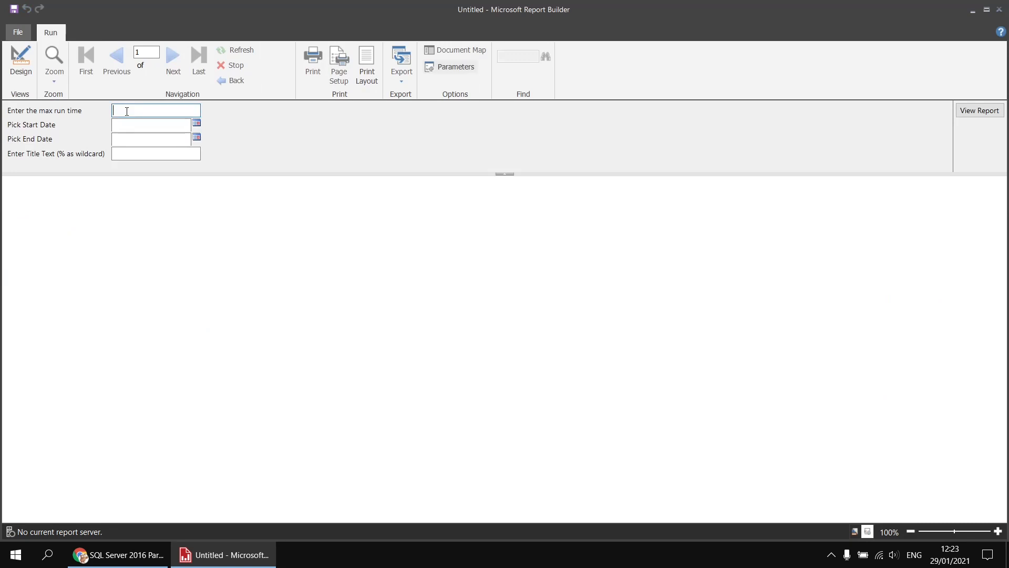
pyautogui.write('2')
pyautogui.click(138, 125)
pyautogui.click(197, 123)
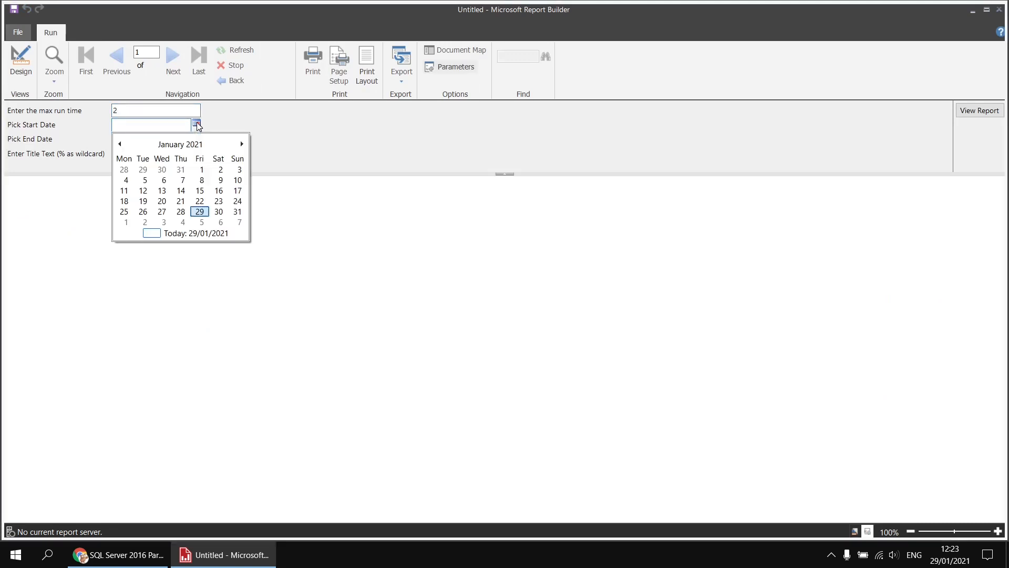
pyautogui.click(202, 213)
pyautogui.click(197, 137)
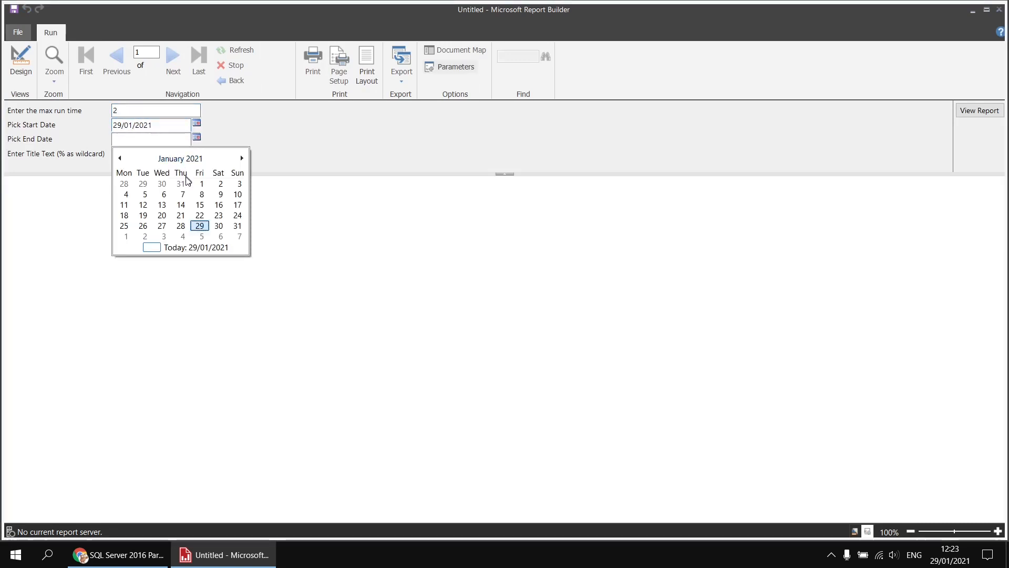
pyautogui.click(238, 225)
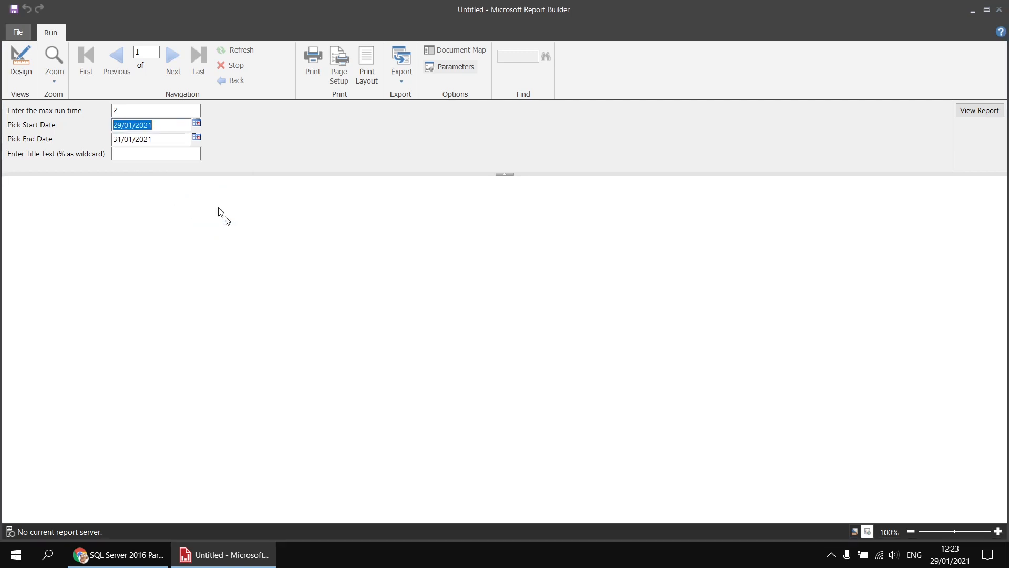
pyautogui.click(159, 154)
pyautogui.write('qwer')
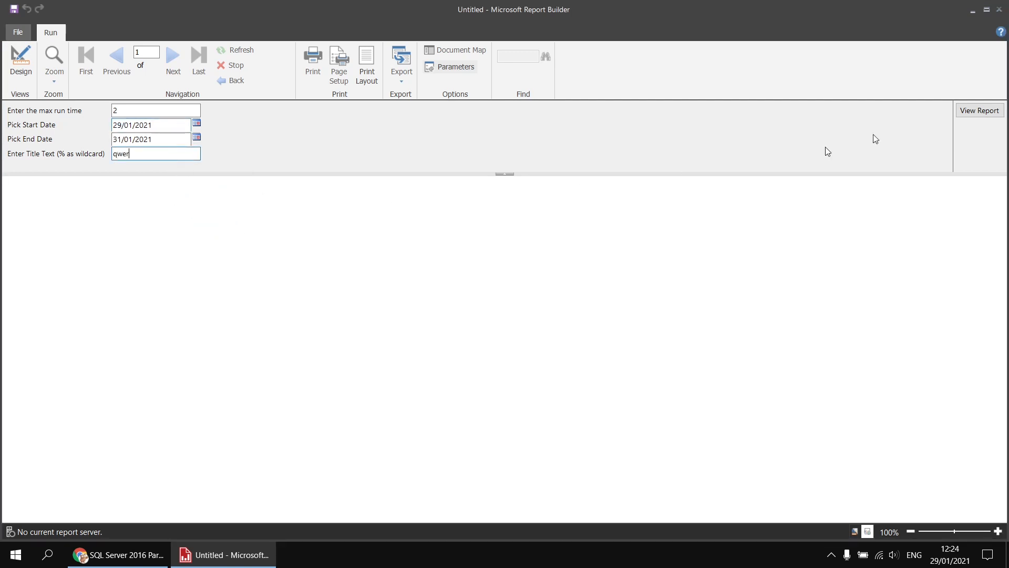
pyautogui.click(974, 113)
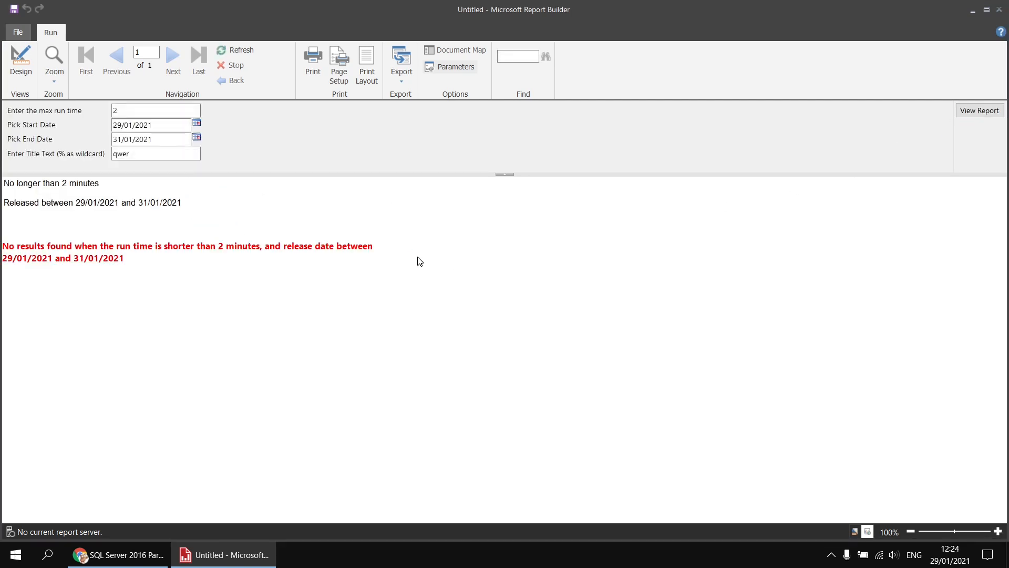